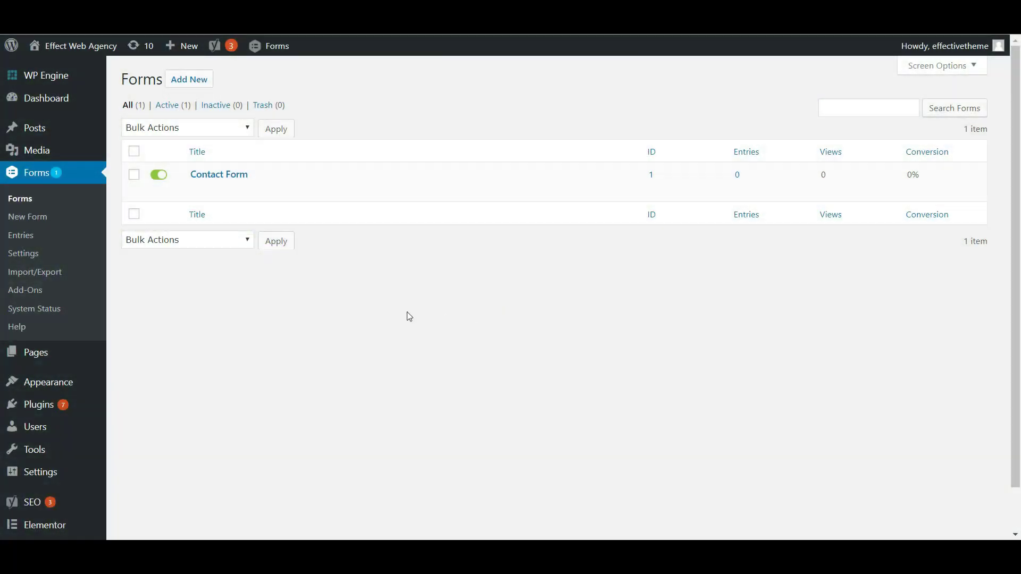
Open the Contact Form in the form editor and look over its existing fields
{"action": "mouse_move", "coordinate": [204, 204]}
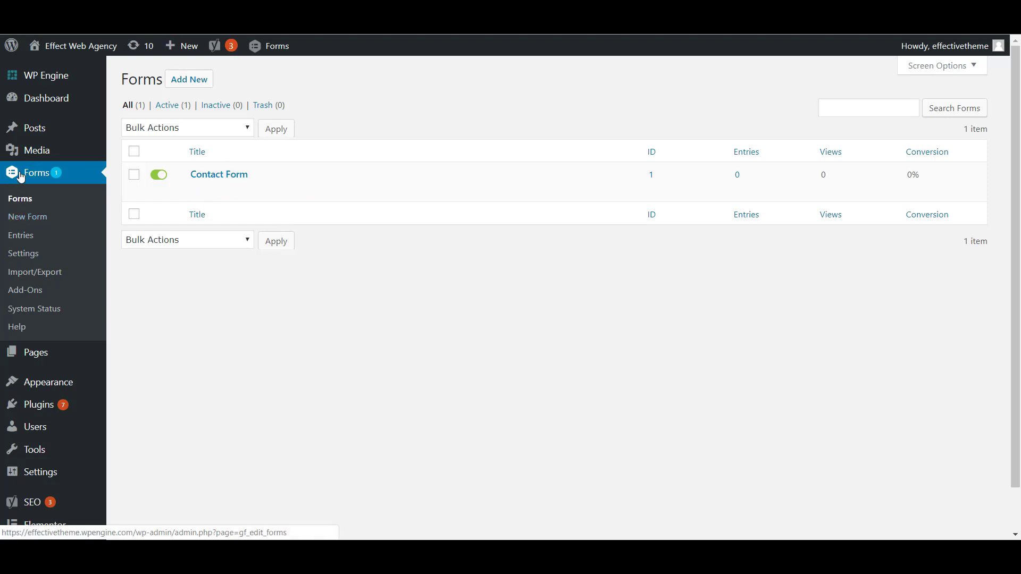
{"action": "mouse_move", "coordinate": [217, 181]}
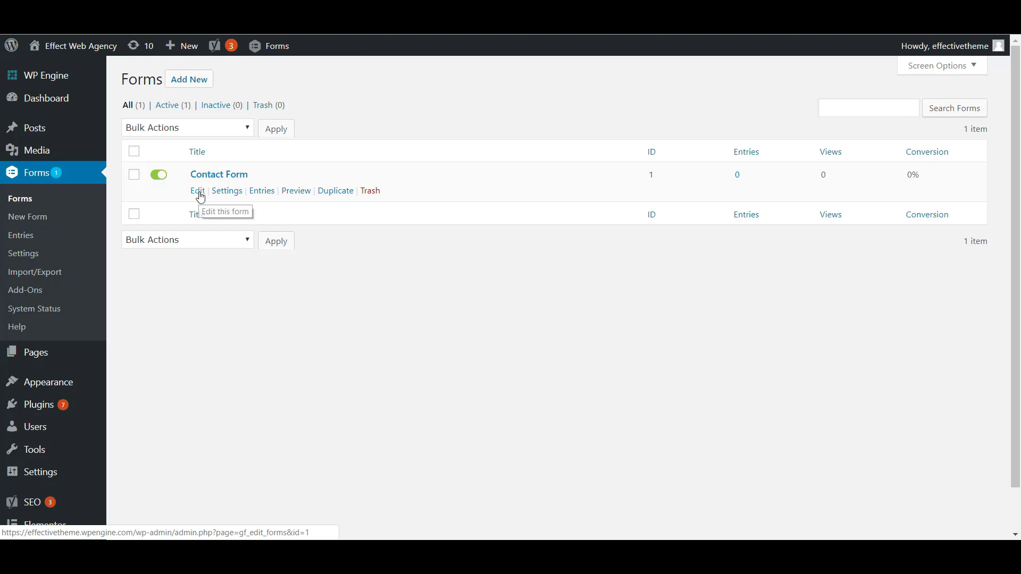
{"action": "left_click", "coordinate": [200, 192]}
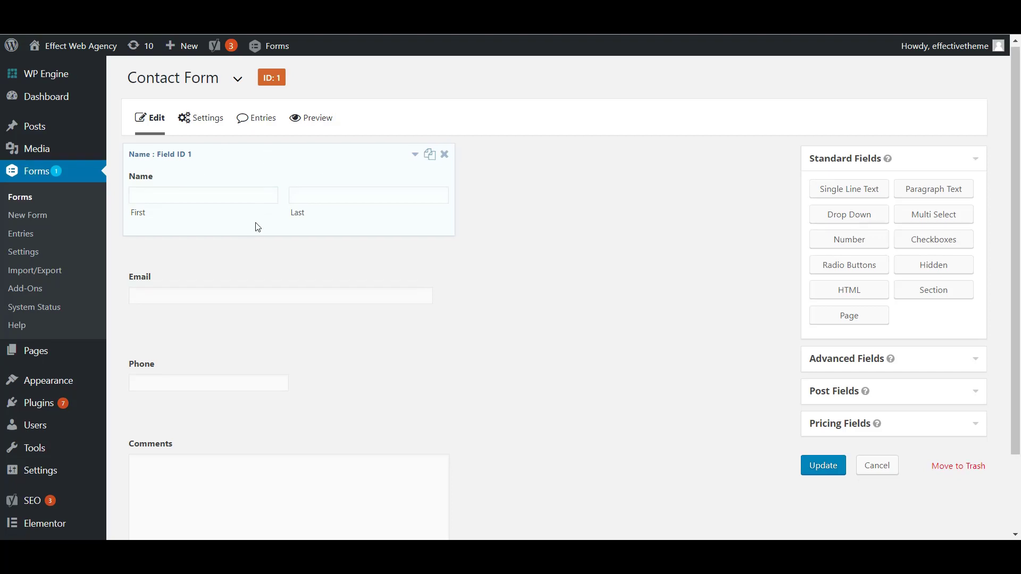
{"action": "scroll", "coordinate": [258, 226], "scroll_direction": "down", "scroll_amount": 2}
{"action": "scroll", "coordinate": [240, 306], "scroll_direction": "up", "scroll_amount": 2}
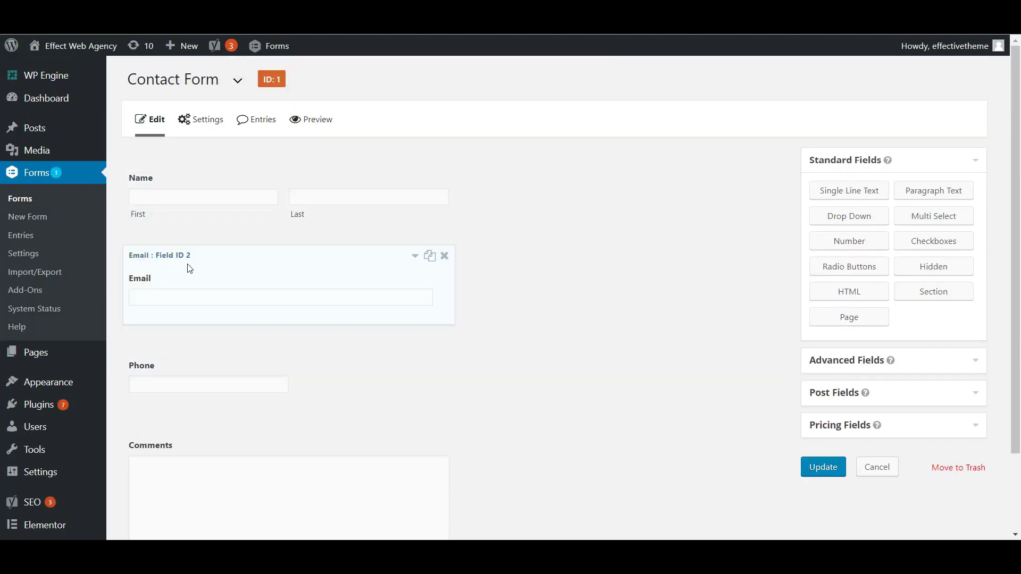
{"action": "scroll", "coordinate": [230, 280], "scroll_direction": "down", "scroll_amount": 2}
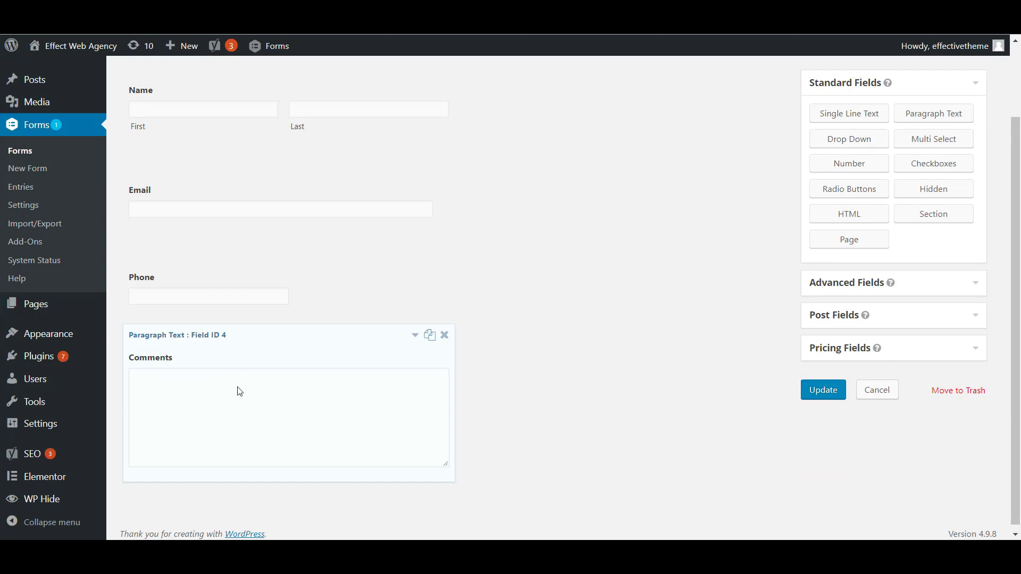
{"action": "scroll", "coordinate": [227, 410], "scroll_direction": "up", "scroll_amount": 2}
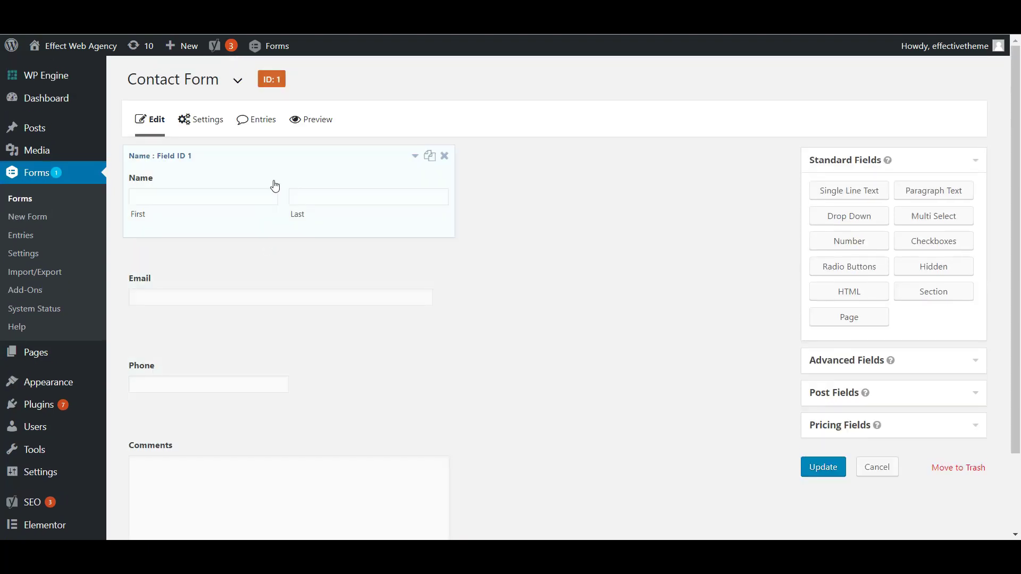
Expand the Name field's settings, hide its Last sub-field and show it again
{"action": "left_click", "coordinate": [241, 184]}
{"action": "scroll", "coordinate": [213, 372], "scroll_direction": "down", "scroll_amount": 2}
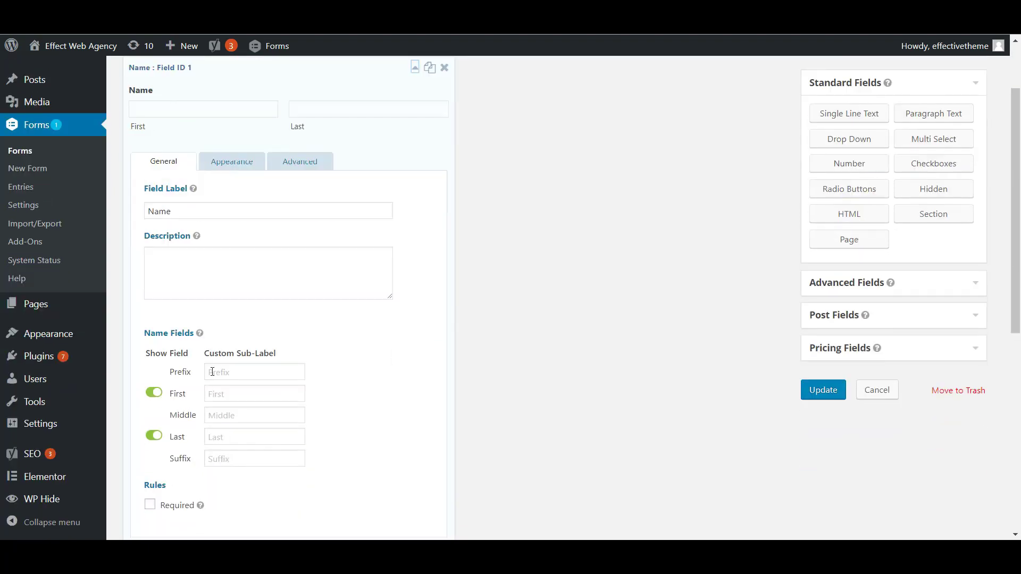
{"action": "left_click", "coordinate": [155, 435]}
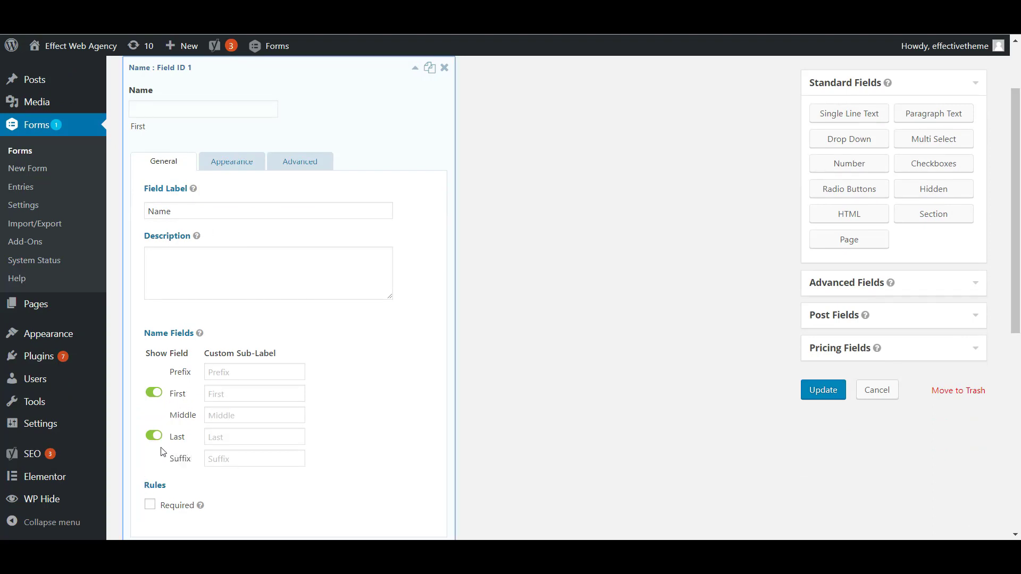
{"action": "left_click", "coordinate": [155, 435]}
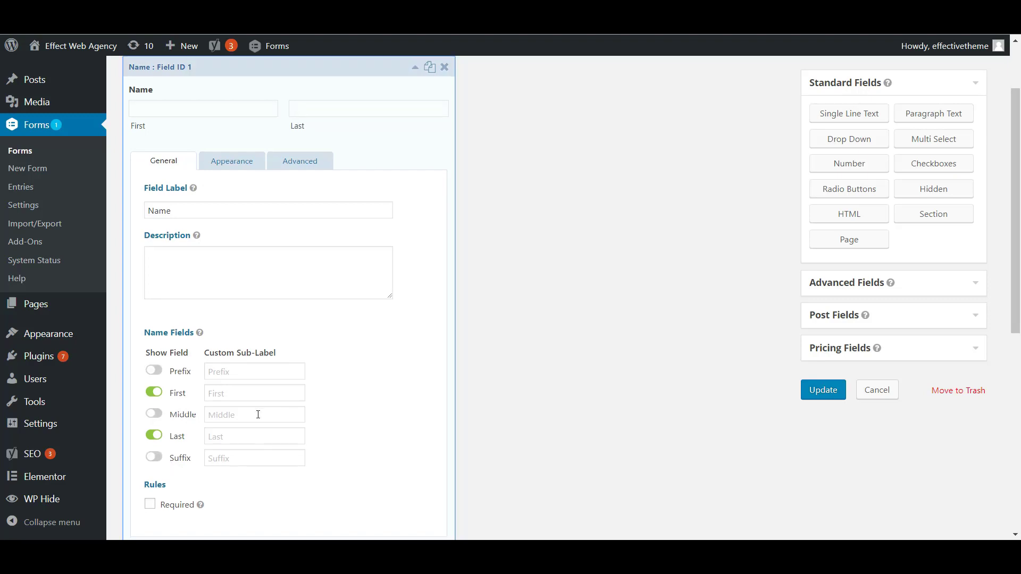
Examine the Email field's general settings and collapse the field again
{"action": "scroll", "coordinate": [247, 389], "scroll_direction": "down", "scroll_amount": 3}
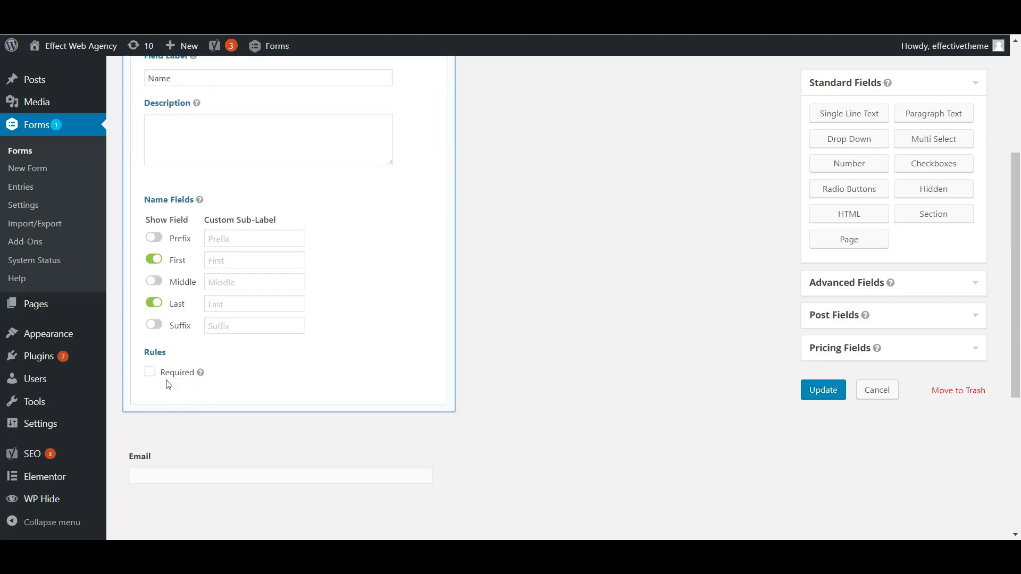
{"action": "scroll", "coordinate": [167, 383], "scroll_direction": "down", "scroll_amount": 3}
{"action": "left_click", "coordinate": [222, 302]}
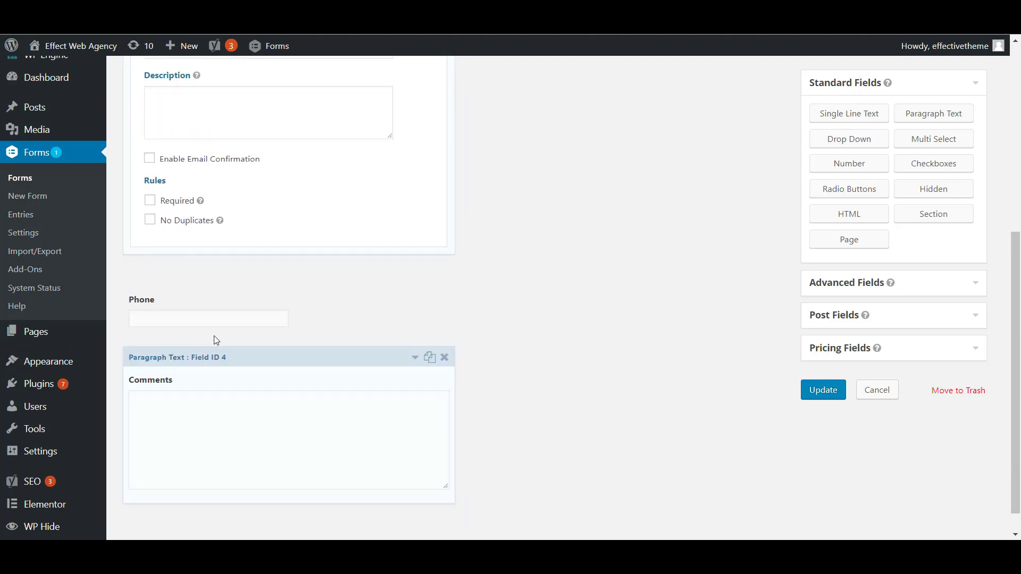
{"action": "scroll", "coordinate": [212, 338], "scroll_direction": "up", "scroll_amount": 4}
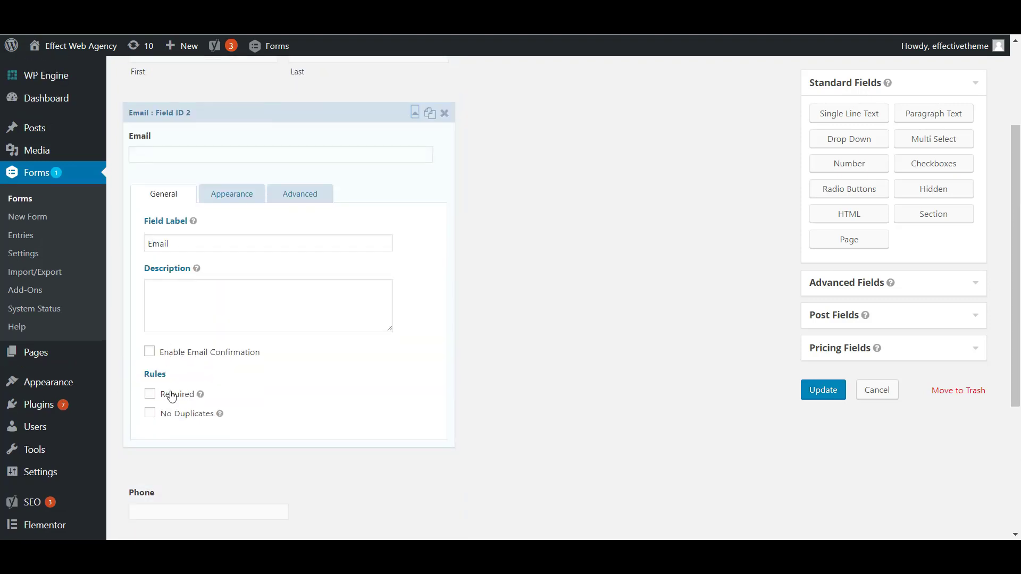
{"action": "left_click", "coordinate": [295, 138]}
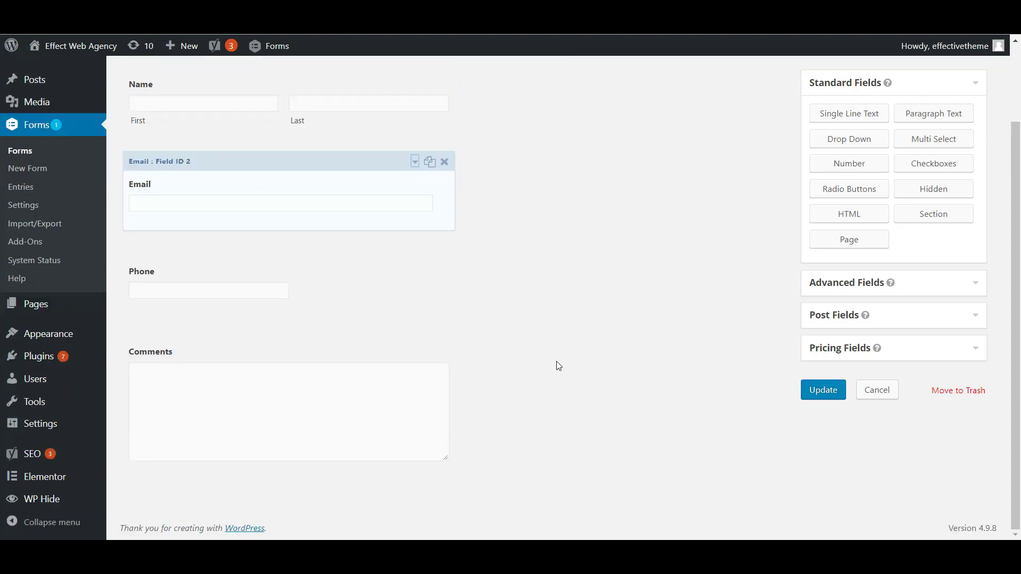
Add a Single Line Text field between Name and Email and label it Company
{"action": "scroll", "coordinate": [566, 324], "scroll_direction": "up", "scroll_amount": 2}
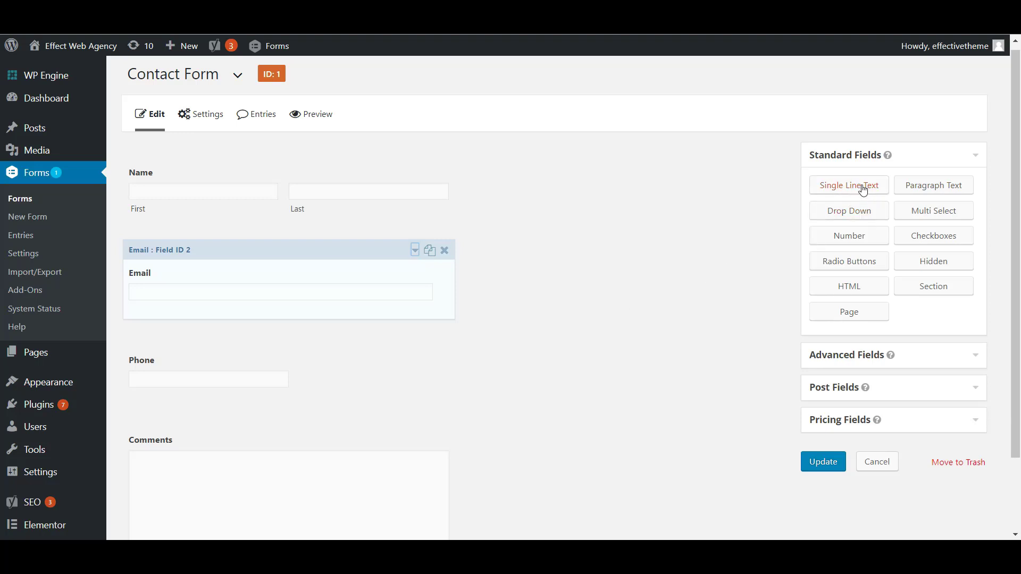
{"action": "left_click_drag", "start_coordinate": [863, 190], "coordinate": [186, 256]}
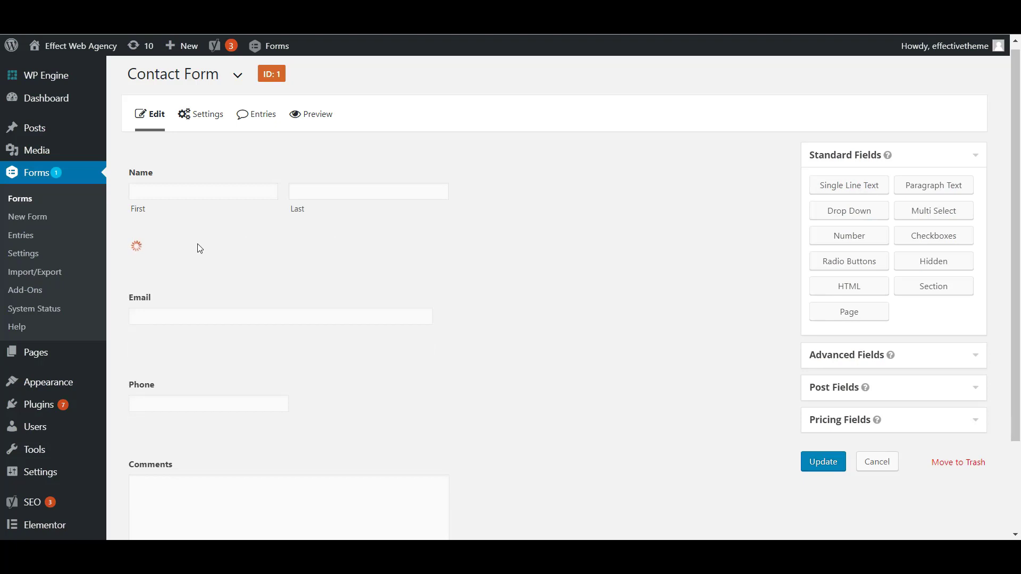
{"action": "left_click", "coordinate": [197, 276]}
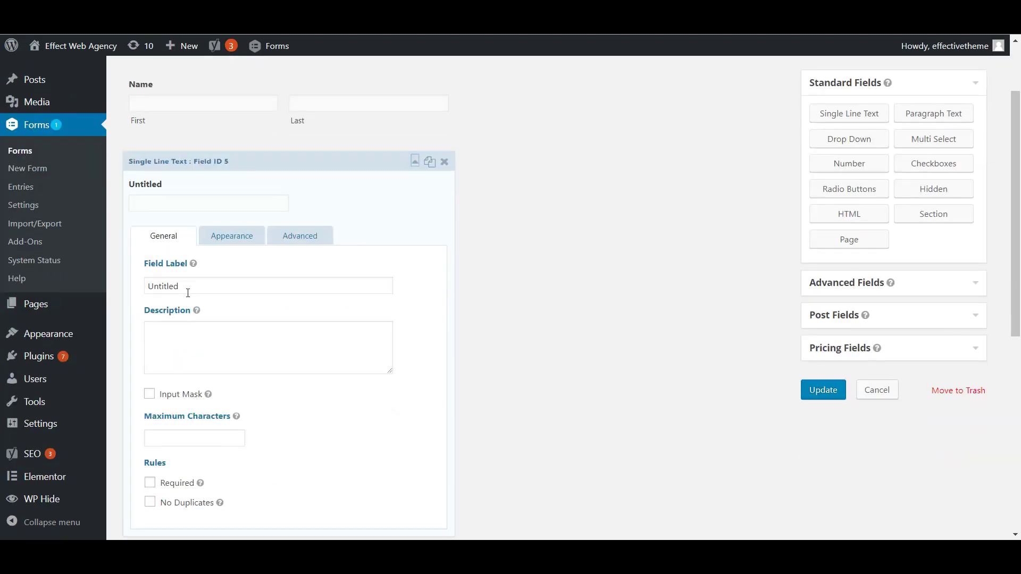
{"action": "type", "text": "Company"}
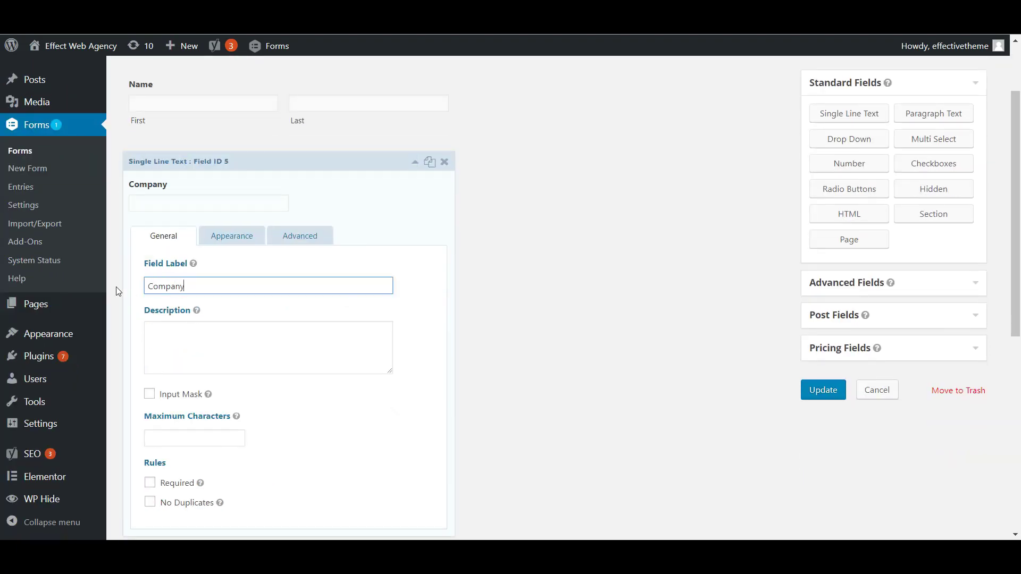
Try the Small size for the Company field, set its field size to Large and collapse its settings
{"action": "left_click", "coordinate": [237, 239]}
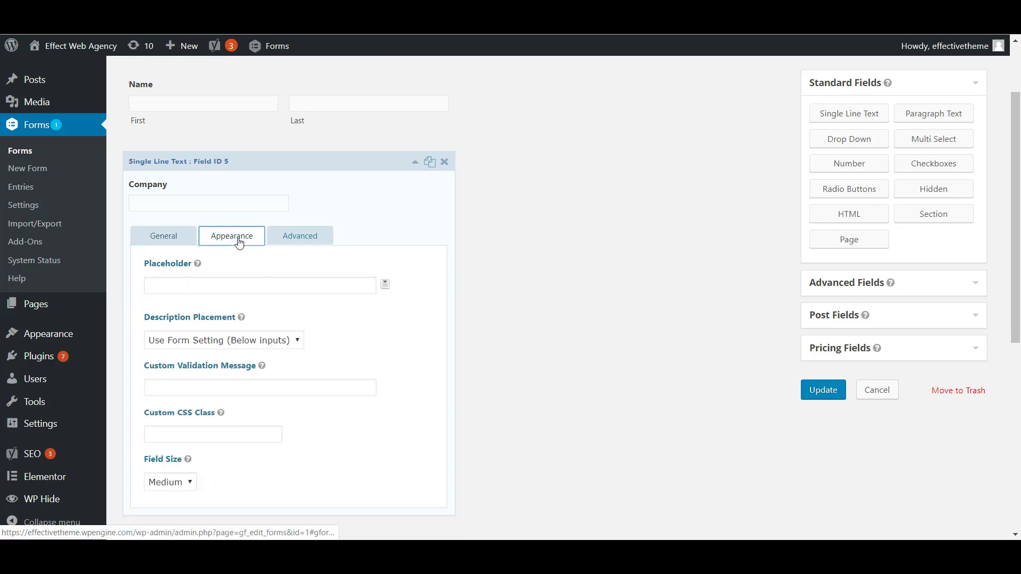
{"action": "left_click", "coordinate": [168, 488]}
{"action": "left_click", "coordinate": [169, 496]}
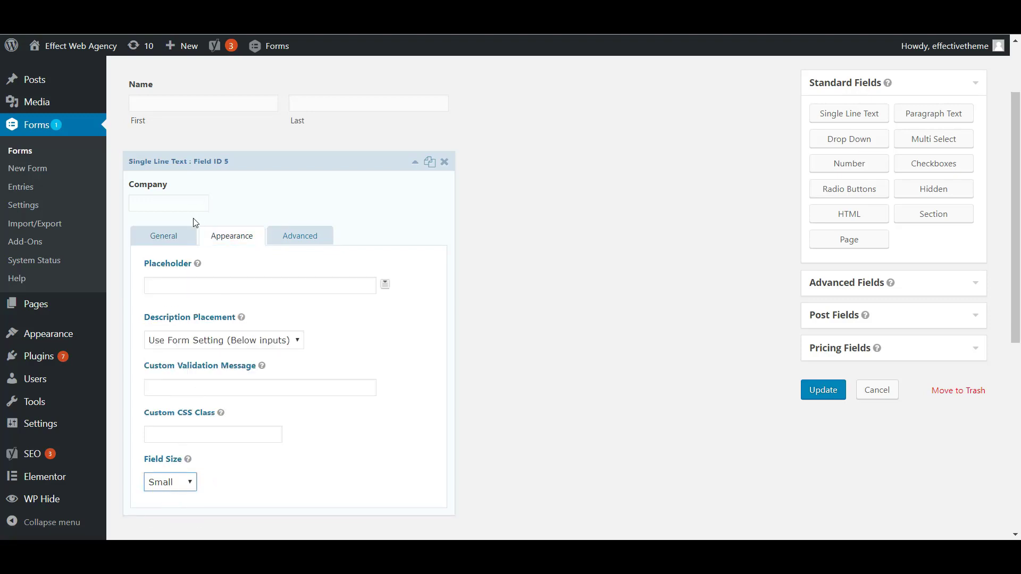
{"action": "left_click", "coordinate": [172, 484]}
{"action": "left_click", "coordinate": [163, 486]}
{"action": "left_click", "coordinate": [165, 517]}
{"action": "left_click", "coordinate": [304, 190]}
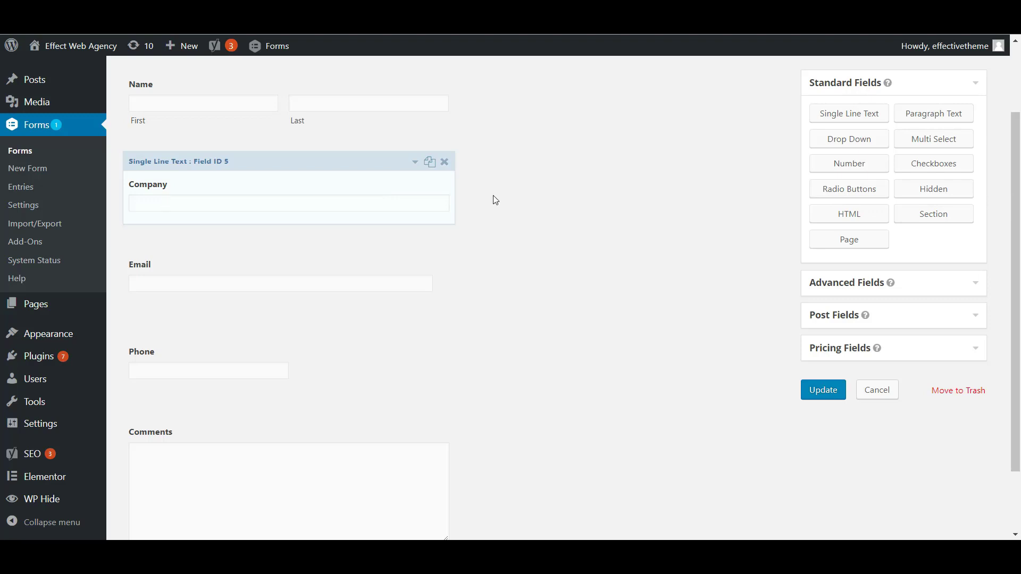
Reopen the Company field's settings, try the Medium size, return it to Large and collapse the field
{"action": "left_click", "coordinate": [336, 189]}
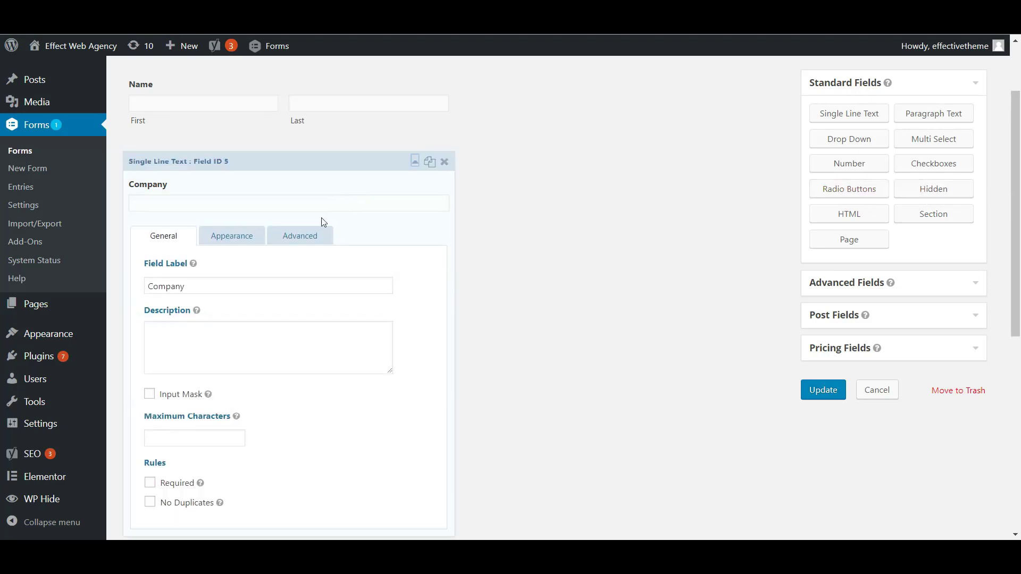
{"action": "left_click", "coordinate": [234, 198]}
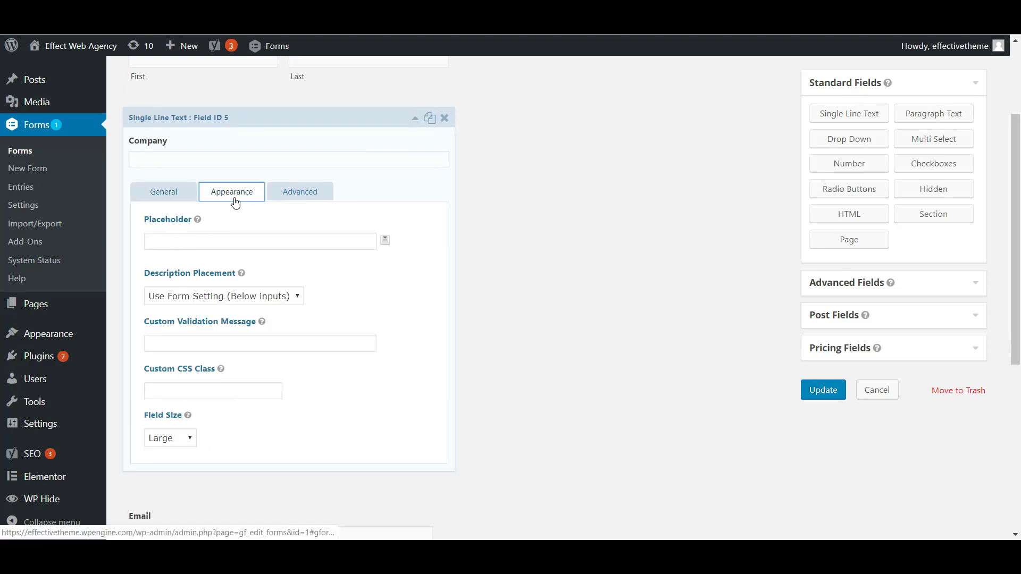
{"action": "left_click", "coordinate": [170, 439]}
{"action": "left_click", "coordinate": [167, 462]}
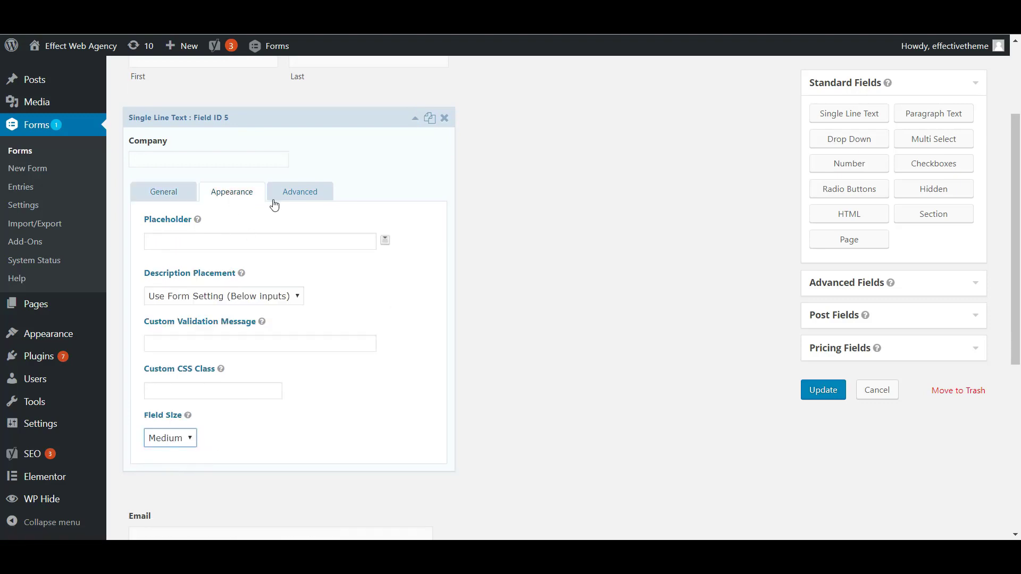
{"action": "left_click", "coordinate": [176, 445]}
{"action": "left_click", "coordinate": [171, 472]}
{"action": "left_click", "coordinate": [312, 142]}
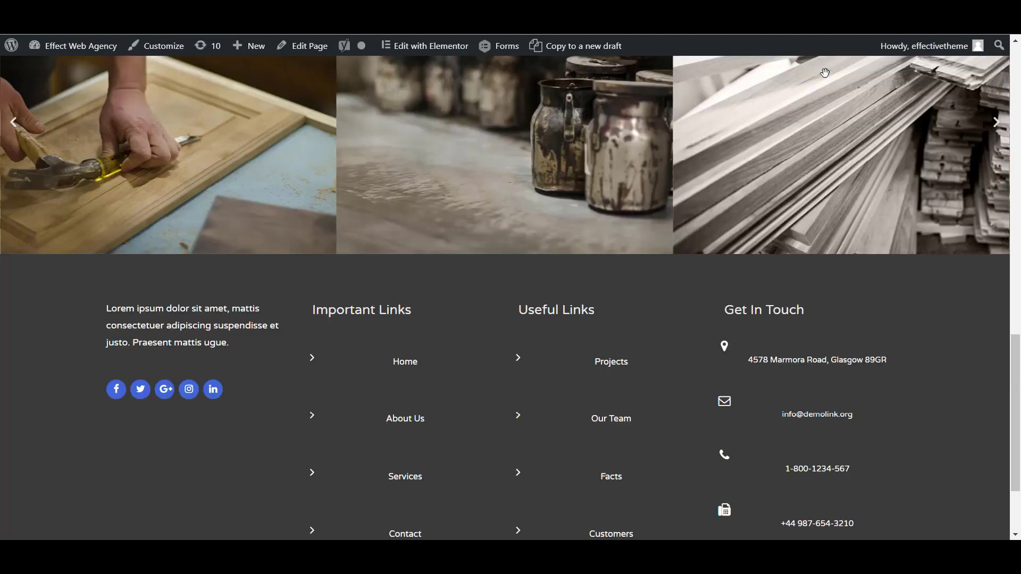
Open the live website's Contact page and examine how the contact form's fields are laid out
{"action": "scroll", "coordinate": [801, 263], "scroll_direction": "up", "scroll_amount": 15}
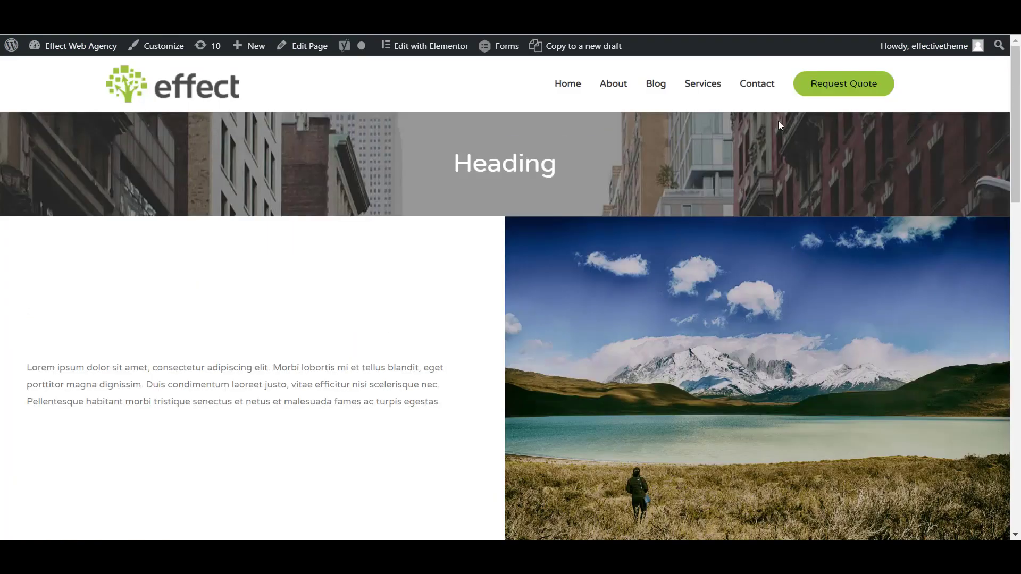
{"action": "left_click", "coordinate": [757, 85]}
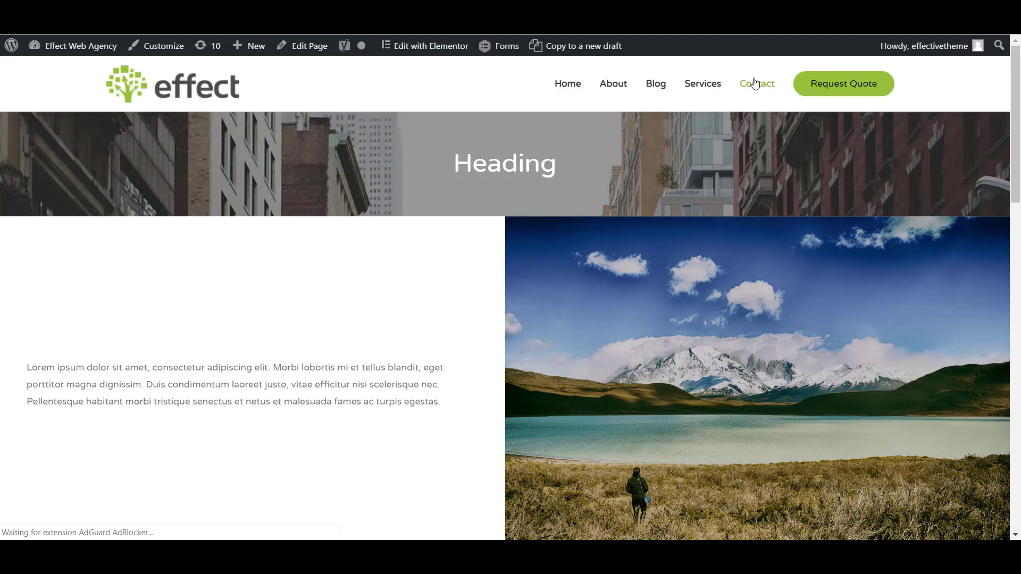
{"action": "scroll", "coordinate": [628, 236], "scroll_direction": "down", "scroll_amount": 10}
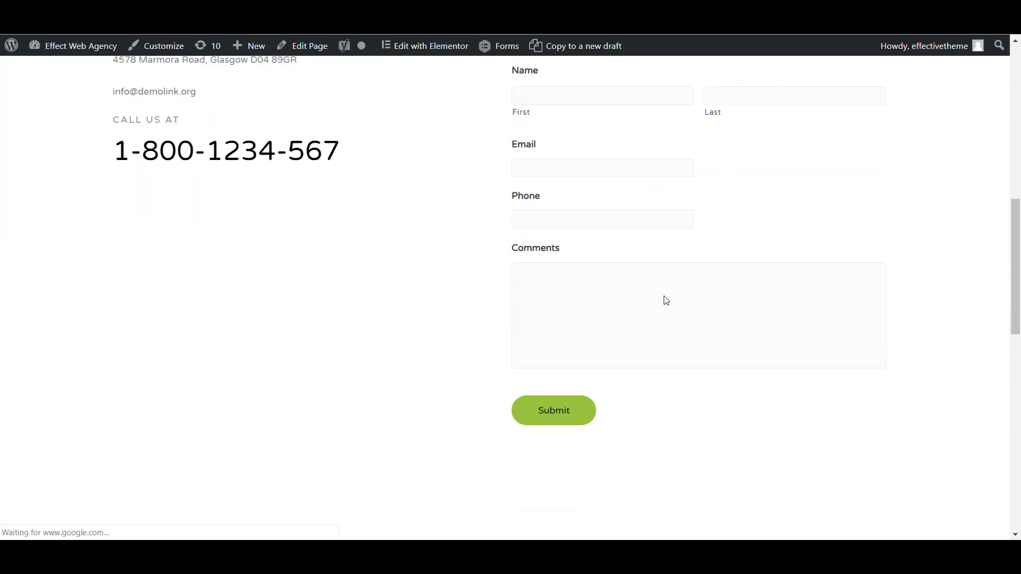
{"action": "scroll", "coordinate": [654, 299], "scroll_direction": "up", "scroll_amount": 2}
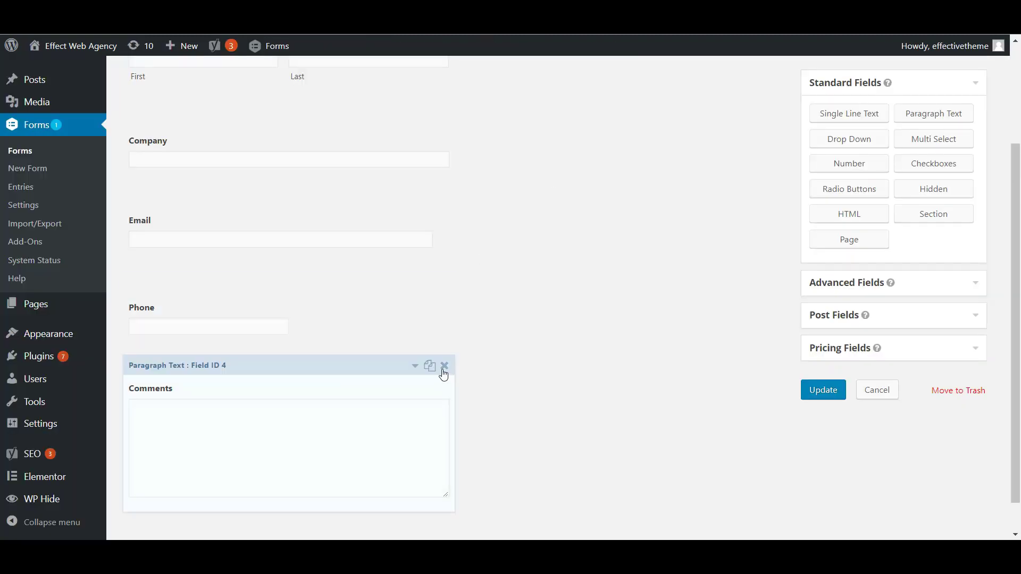
Make the Name field required in the form editor and collapse its settings
{"action": "scroll", "coordinate": [405, 335], "scroll_direction": "up", "scroll_amount": 2}
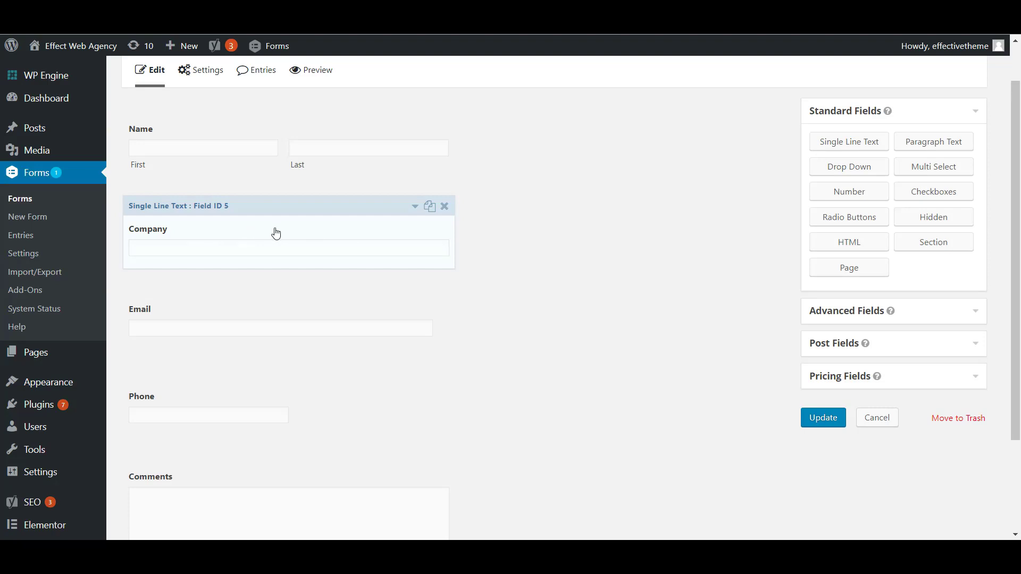
{"action": "left_click", "coordinate": [283, 132]}
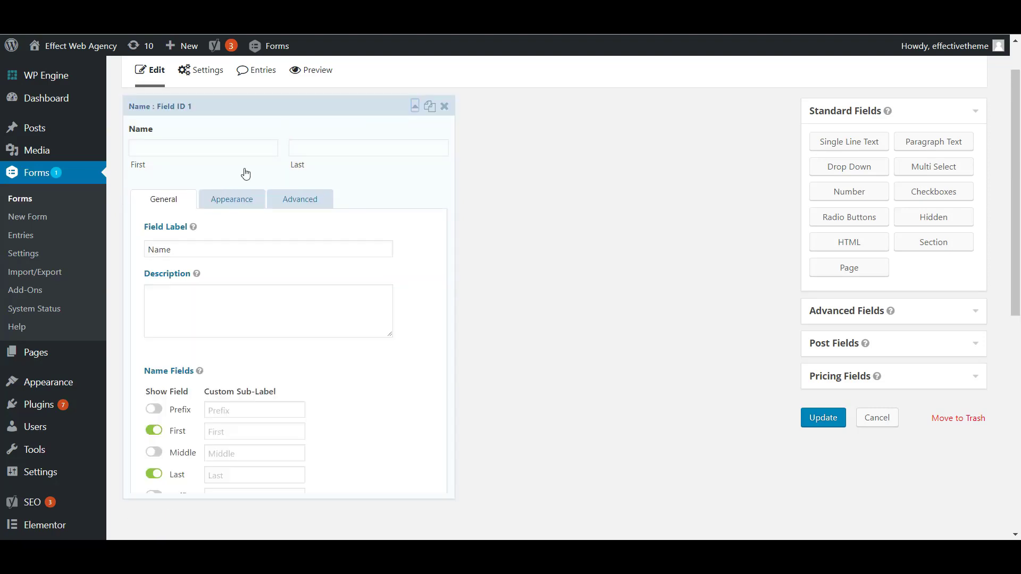
{"action": "scroll", "coordinate": [176, 404], "scroll_direction": "down", "scroll_amount": 2}
{"action": "left_click", "coordinate": [162, 456]}
{"action": "scroll", "coordinate": [250, 223], "scroll_direction": "up", "scroll_amount": 2}
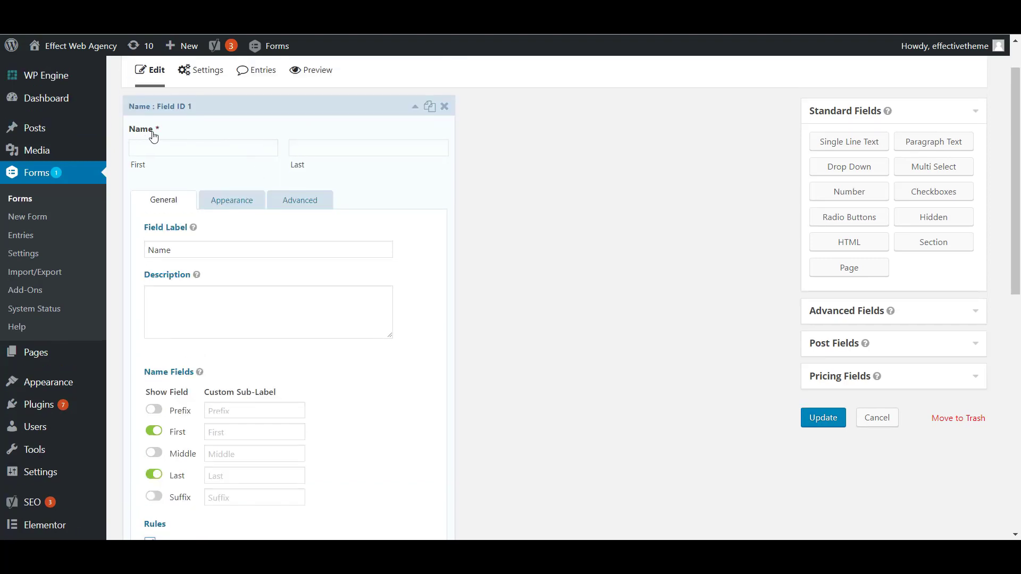
{"action": "left_click", "coordinate": [216, 133]}
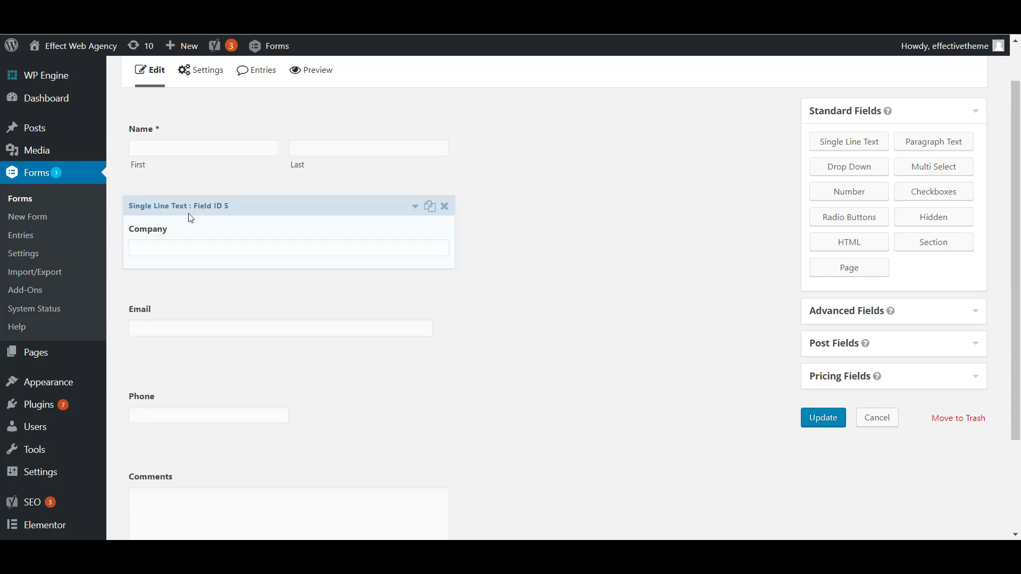
Make the Email field required and collapse its settings
{"action": "scroll", "coordinate": [215, 311], "scroll_direction": "down", "scroll_amount": 1}
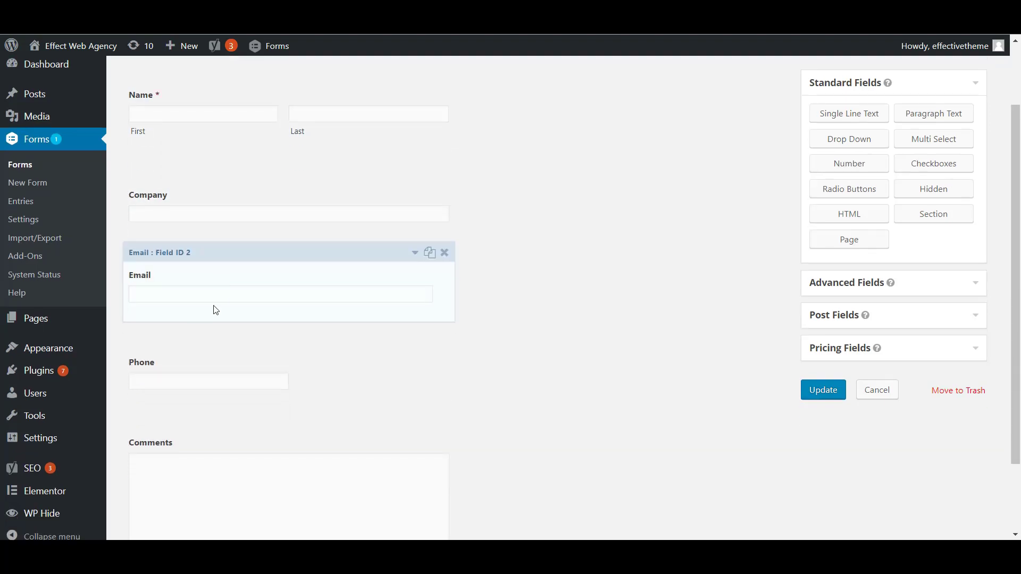
{"action": "left_click", "coordinate": [198, 269]}
{"action": "scroll", "coordinate": [191, 271], "scroll_direction": "down", "scroll_amount": 4}
{"action": "left_click", "coordinate": [170, 345]}
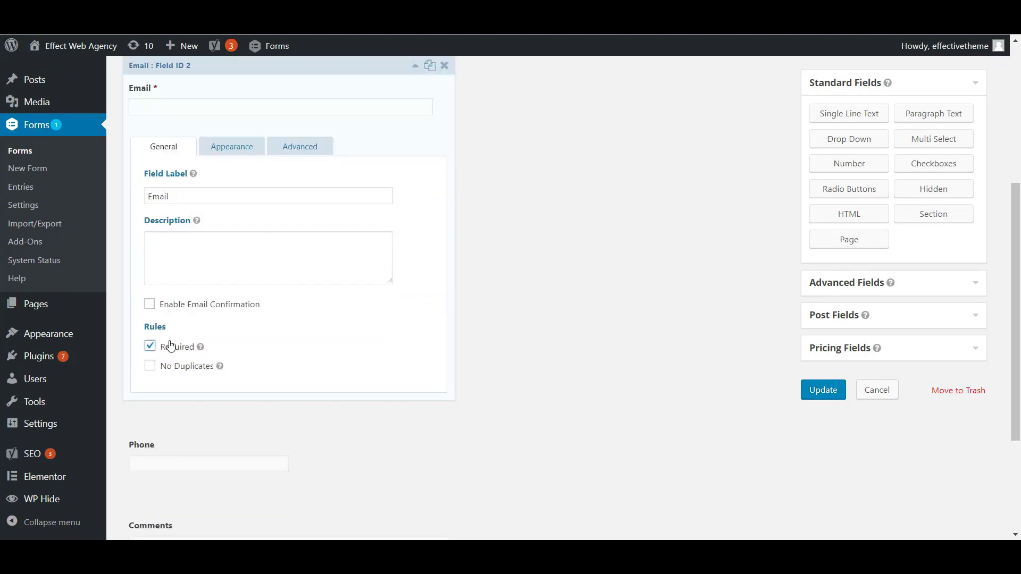
{"action": "left_click", "coordinate": [205, 96]}
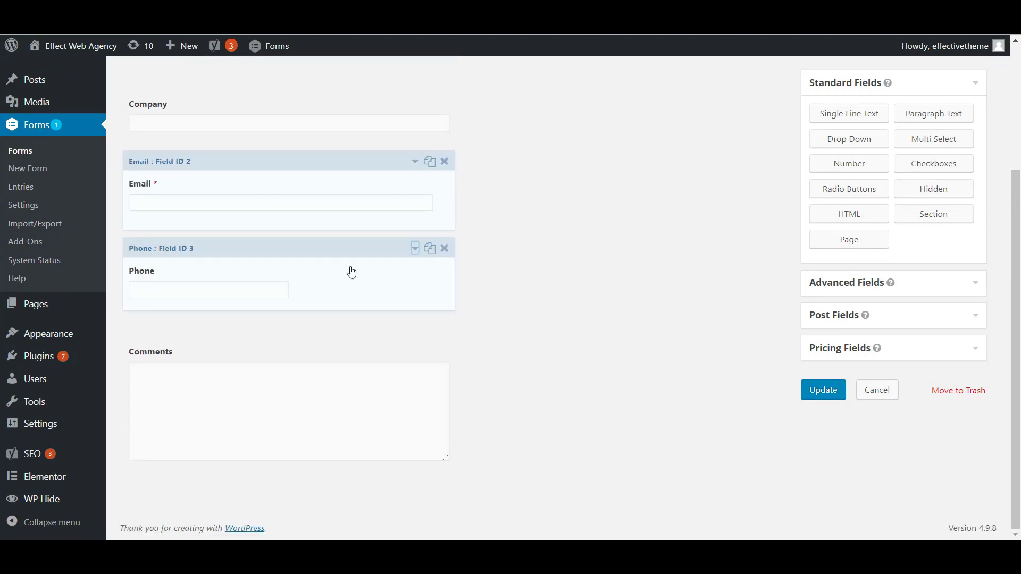
{"action": "left_click", "coordinate": [393, 282]}
{"action": "scroll", "coordinate": [340, 270], "scroll_direction": "down", "scroll_amount": 3}
{"action": "scroll", "coordinate": [326, 278], "scroll_direction": "up", "scroll_amount": 1}
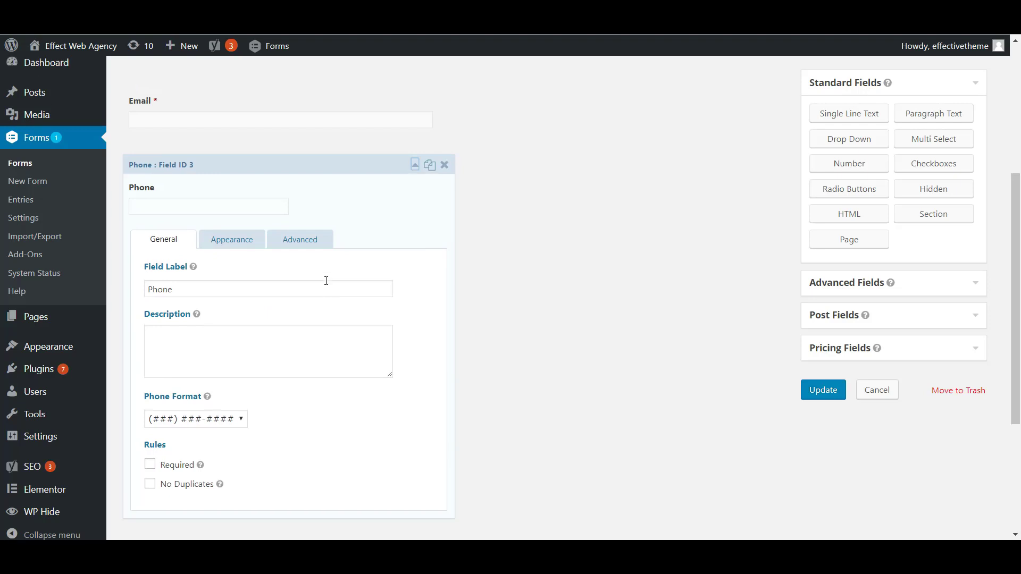
Set the Email field's size to Large and collapse its settings
{"action": "left_click", "coordinate": [292, 149]}
{"action": "left_click", "coordinate": [222, 193]}
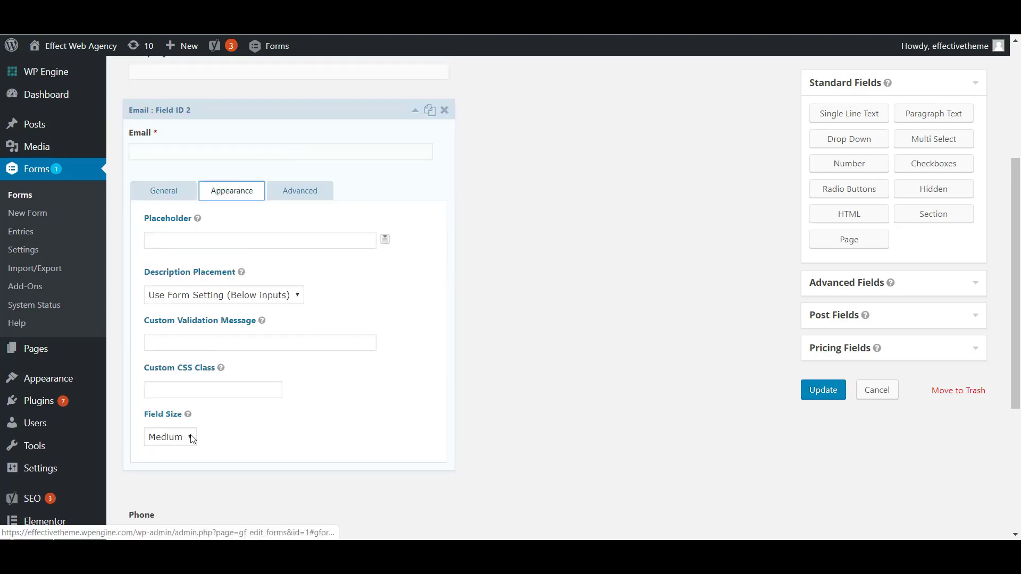
{"action": "left_click", "coordinate": [181, 443]}
{"action": "left_click", "coordinate": [174, 468]}
{"action": "left_click", "coordinate": [293, 140]}
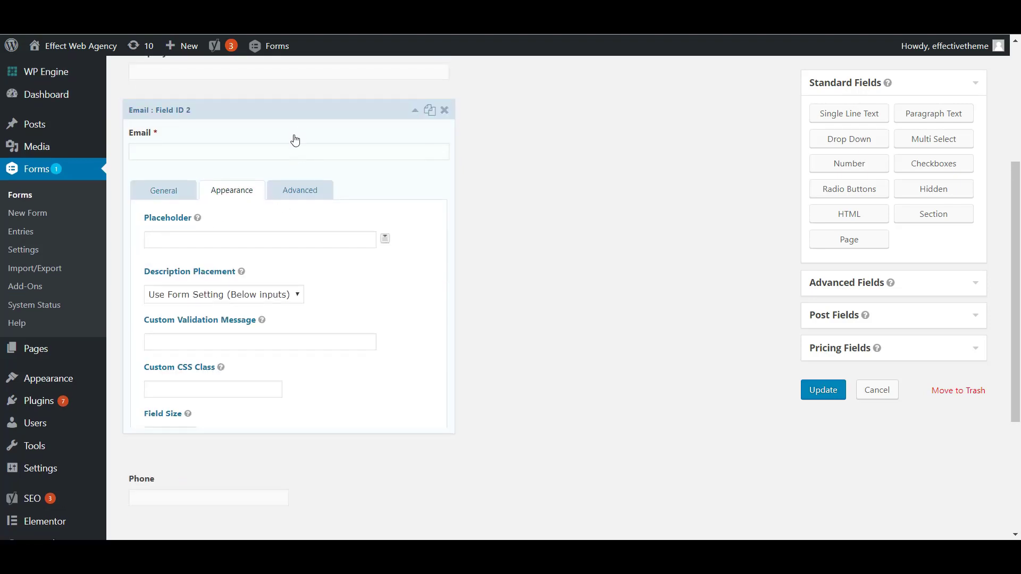
Set the Phone field's size to Large and collapse its settings
{"action": "left_click", "coordinate": [248, 223]}
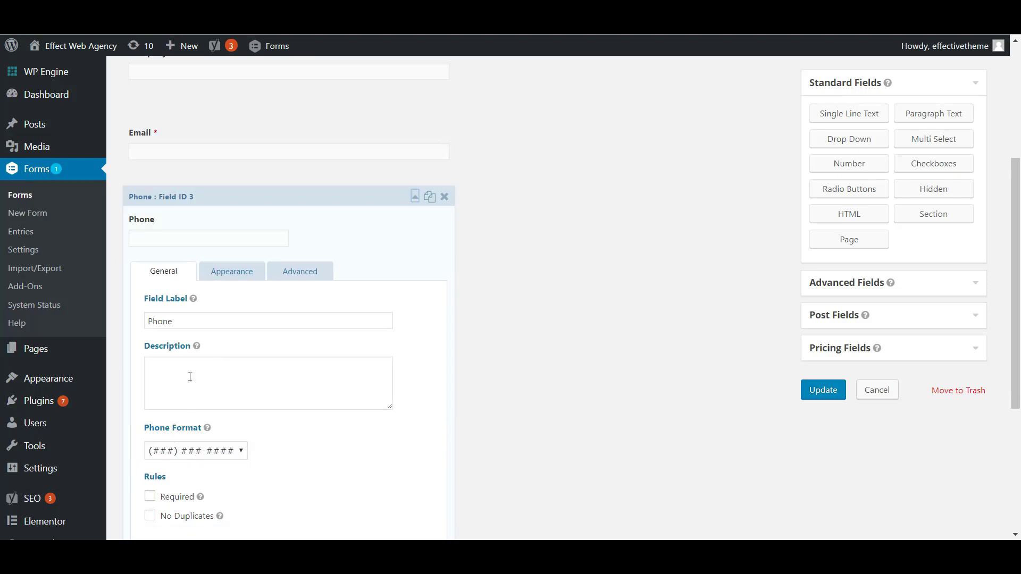
{"action": "left_click", "coordinate": [227, 277]}
{"action": "scroll", "coordinate": [227, 279], "scroll_direction": "down", "scroll_amount": 1}
{"action": "scroll", "coordinate": [227, 280], "scroll_direction": "down", "scroll_amount": 2}
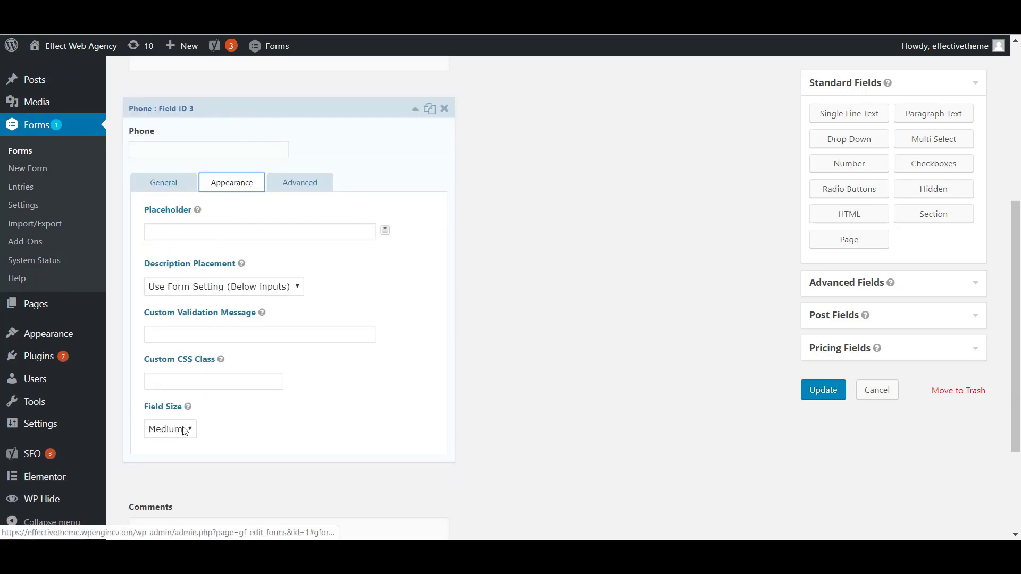
{"action": "left_click", "coordinate": [173, 431]}
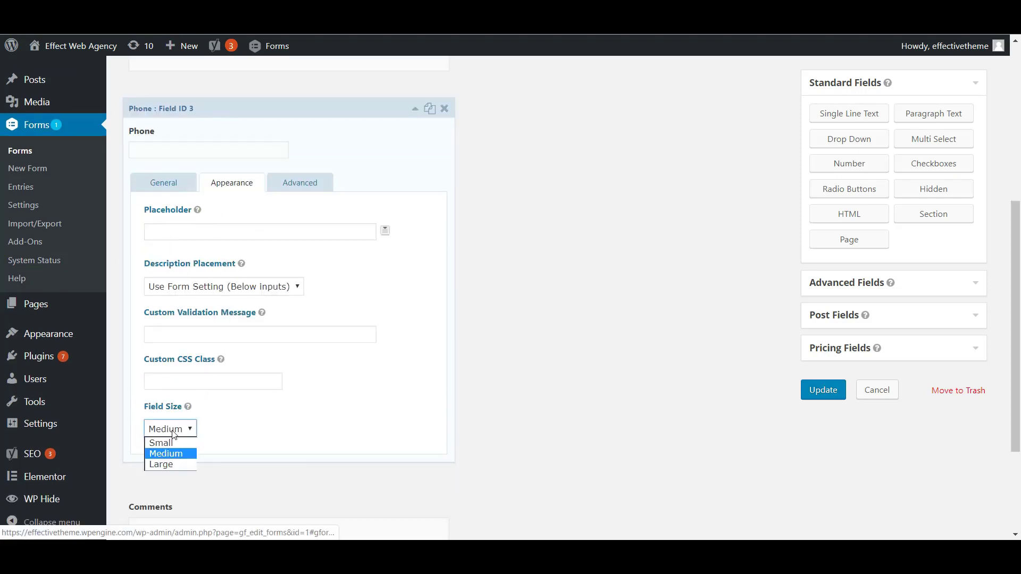
{"action": "left_click", "coordinate": [170, 465]}
{"action": "left_click", "coordinate": [257, 148]}
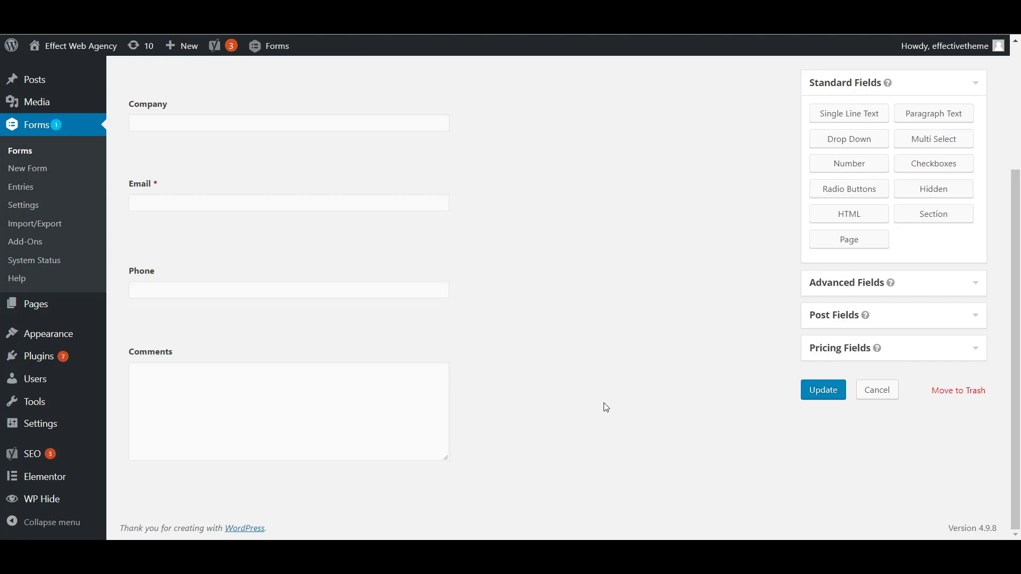
Add a Checkboxes field between Phone and Comments and label it "What help do you need?"
{"action": "scroll", "coordinate": [726, 358], "scroll_direction": "up", "scroll_amount": 1}
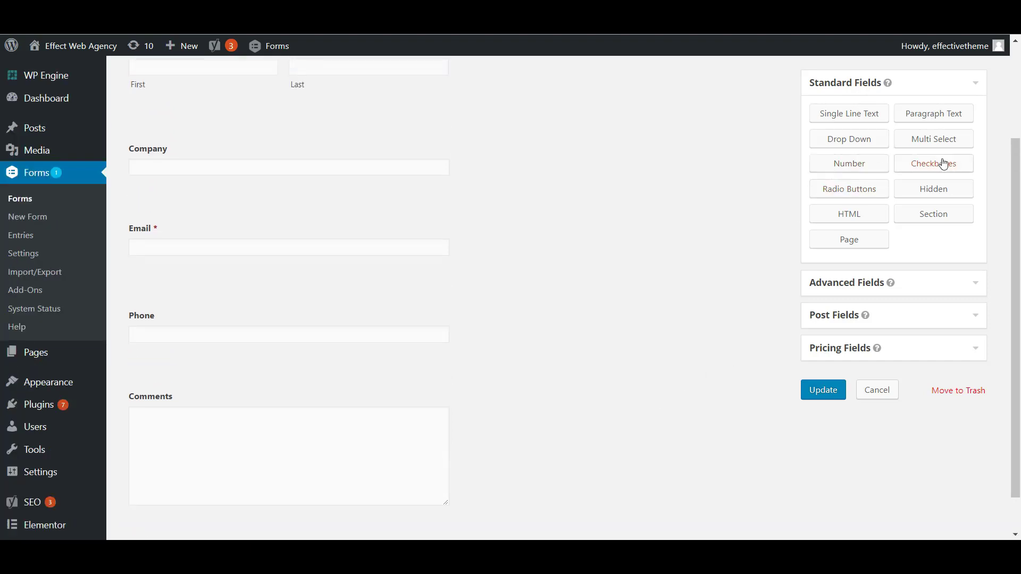
{"action": "left_click_drag", "start_coordinate": [948, 166], "coordinate": [193, 375]}
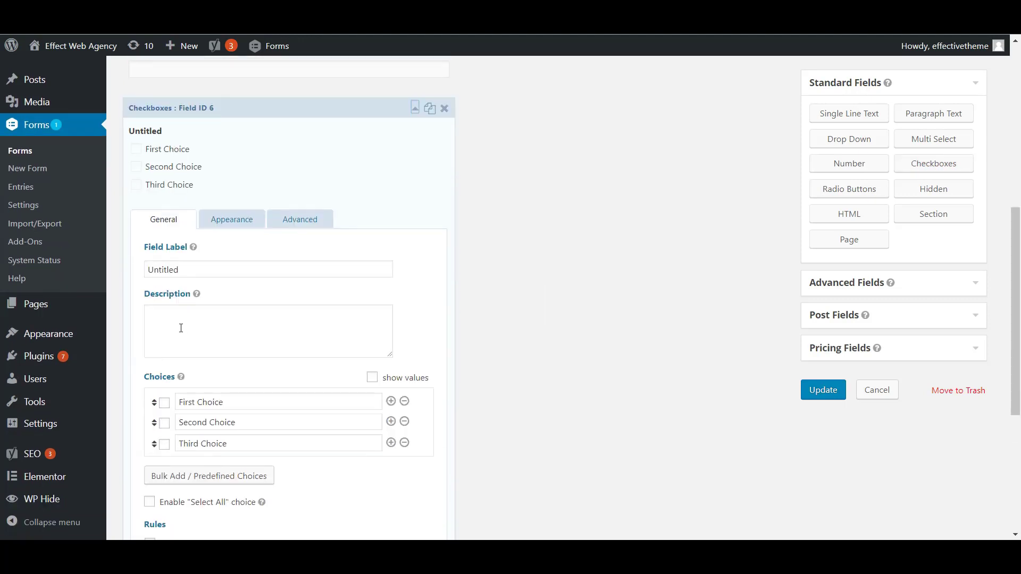
{"action": "left_click_drag", "start_coordinate": [179, 270], "coordinate": [138, 269]}
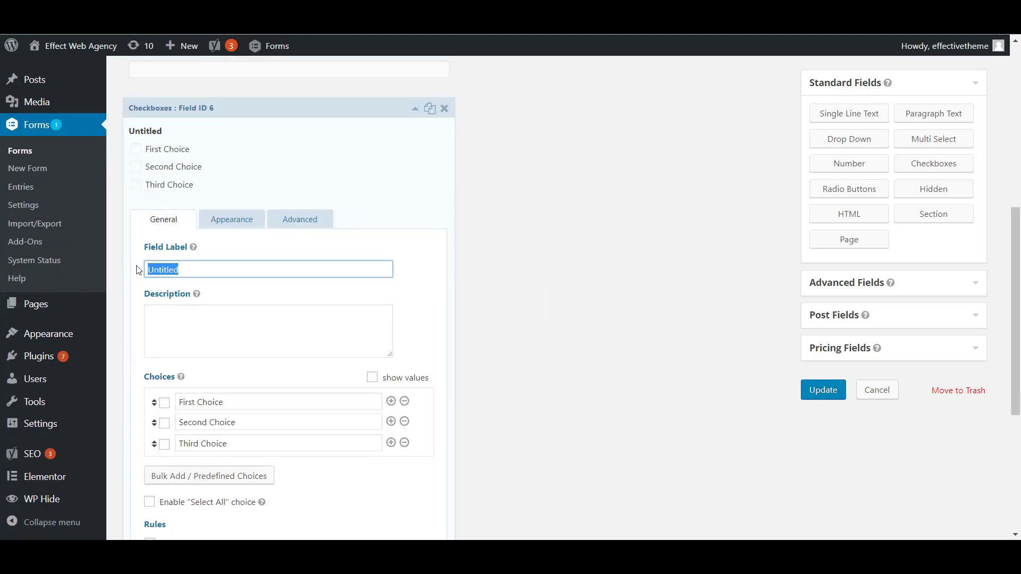
{"action": "type", "text": "What help do you need?"}
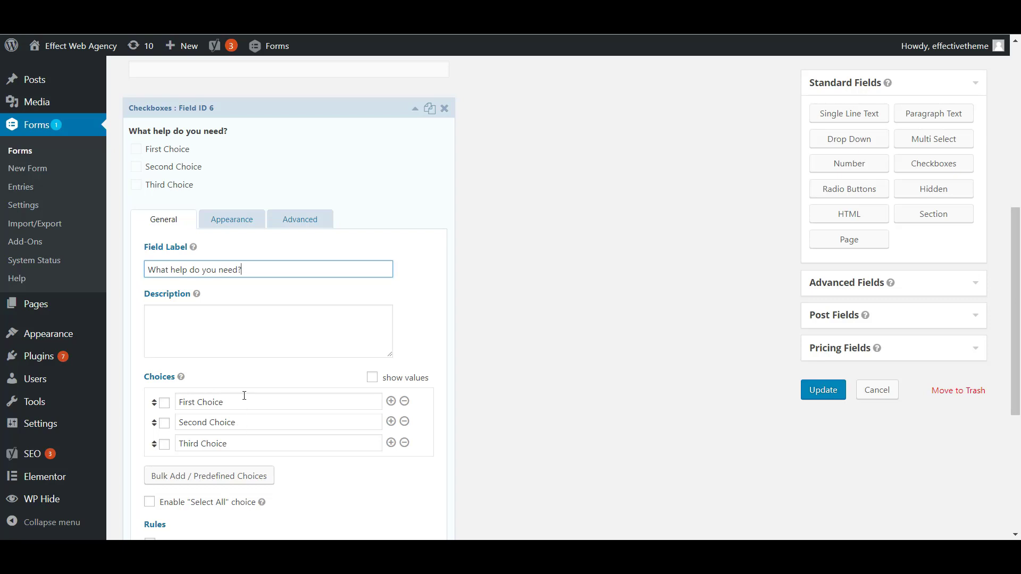
Rename the first choice of the checkboxes field to "Web Design"
{"action": "left_click_drag", "start_coordinate": [244, 395], "coordinate": [170, 399]}
{"action": "type", "text": "Web Deign"}
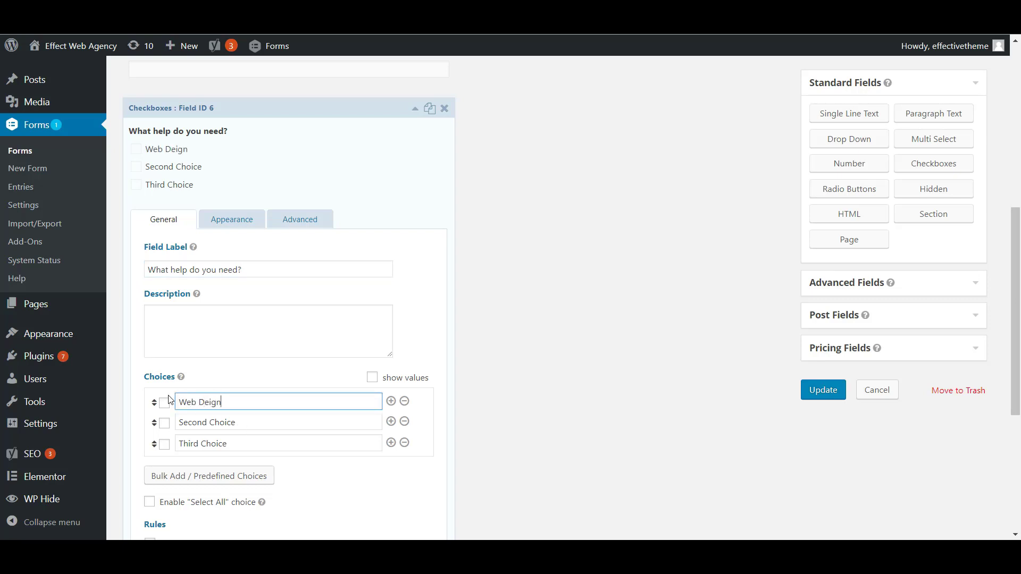
{"action": "key", "text": "BackSpace"}
{"action": "key", "text": "BackSpace"}
{"action": "key", "text": "BackSpace"}
{"action": "type", "text": "sign"}
Rename the second choice of the checkboxes field to "App Development"
{"action": "key", "text": "Tab"}
{"action": "key", "text": "Tab"}
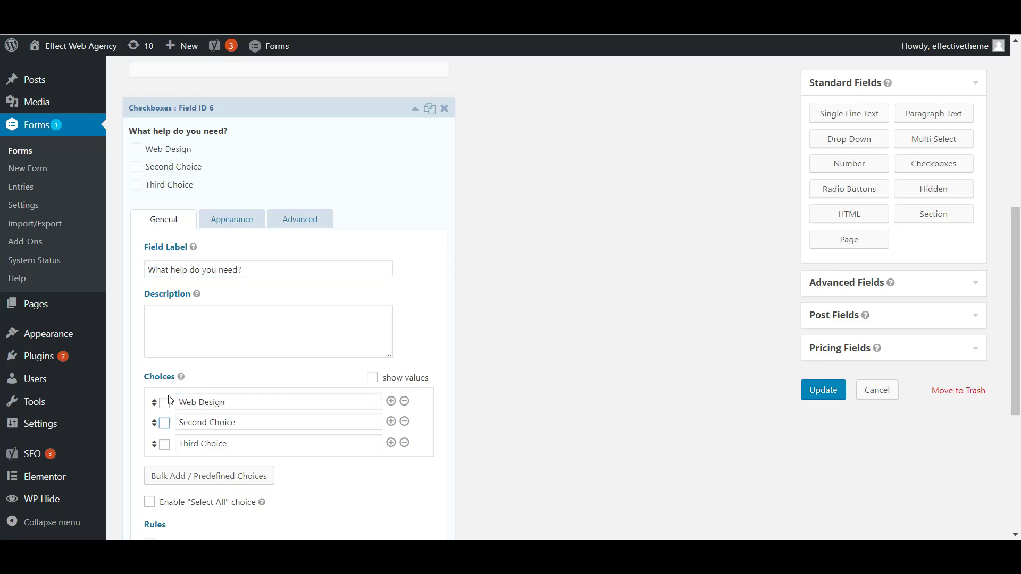
{"action": "type", "text": "Web"}
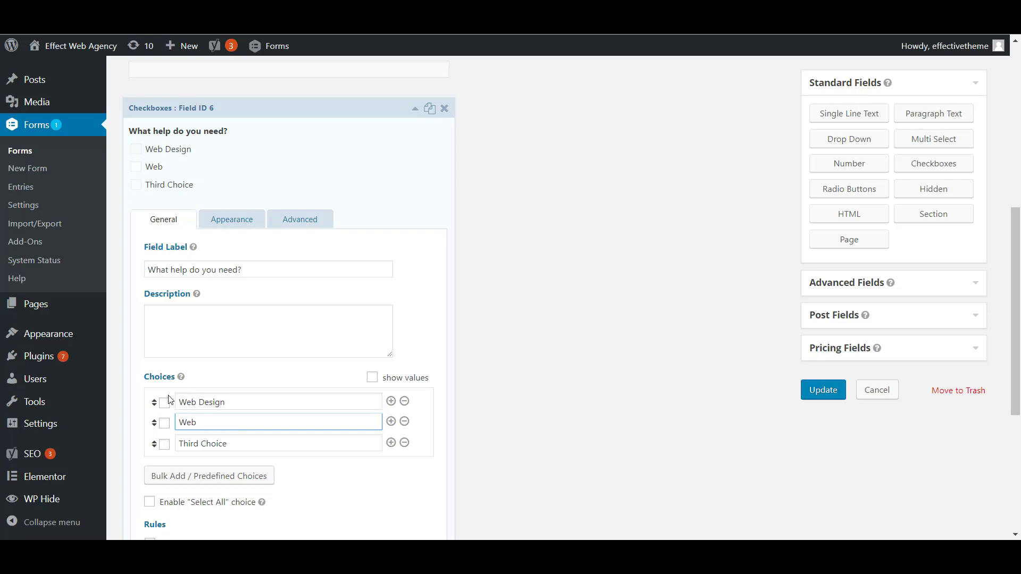
{"action": "key", "text": "BackSpace"}
{"action": "key", "text": "BackSpace"}
{"action": "key", "text": "BackSpace"}
{"action": "key", "text": "BackSpace"}
{"action": "type", "text": "App Development"}
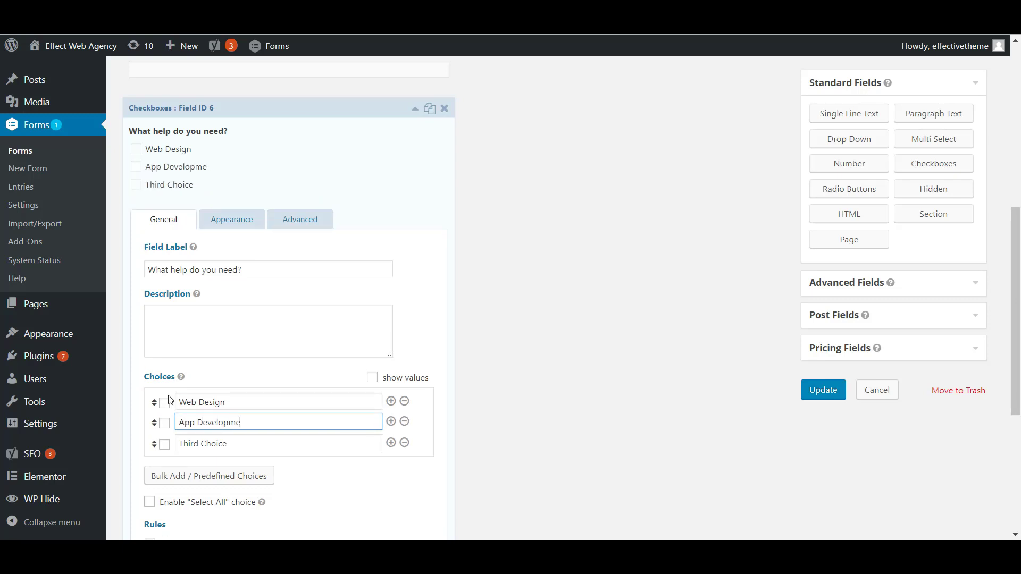
Rename the third choice of the checkboxes field to "SEO Marketing" and collapse the field's settings
{"action": "key", "text": "Tab"}
{"action": "key", "text": "Tab"}
{"action": "type", "text": "Web"}
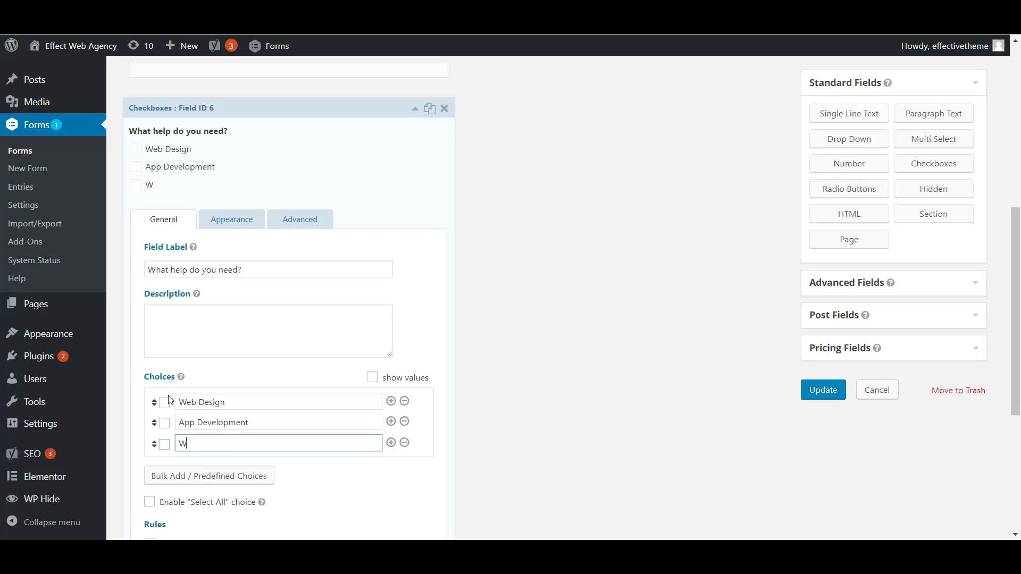
{"action": "key", "text": "BackSpace"}
{"action": "type", "text": "SEO Marketing"}
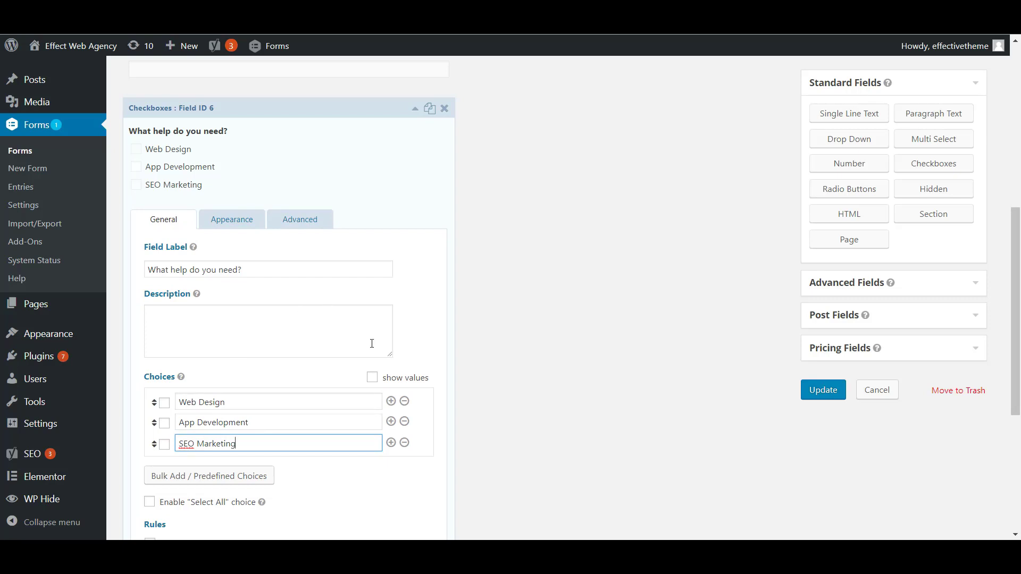
{"action": "scroll", "coordinate": [365, 447], "scroll_direction": "down", "scroll_amount": 3}
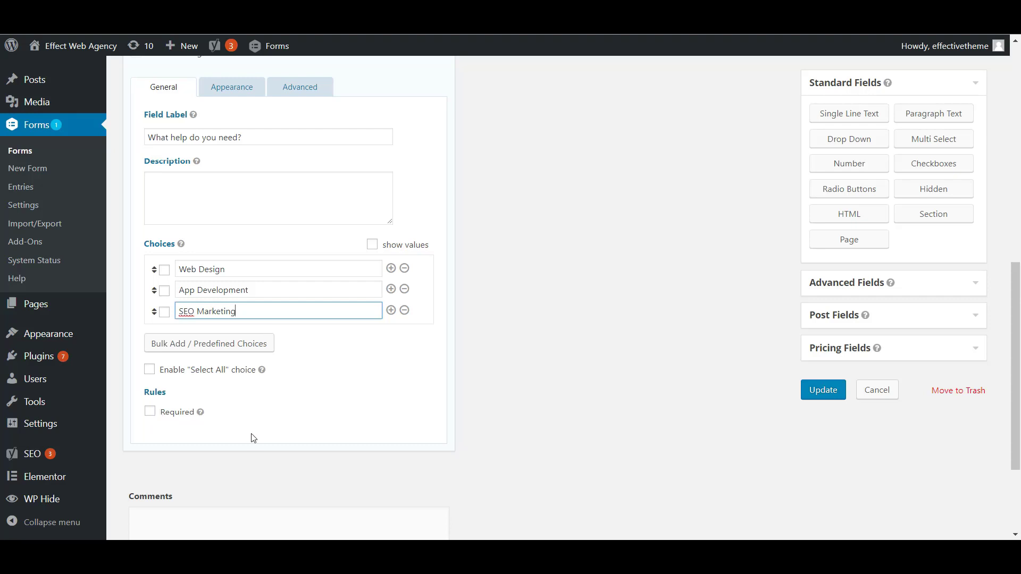
{"action": "scroll", "coordinate": [253, 438], "scroll_direction": "up", "scroll_amount": 2}
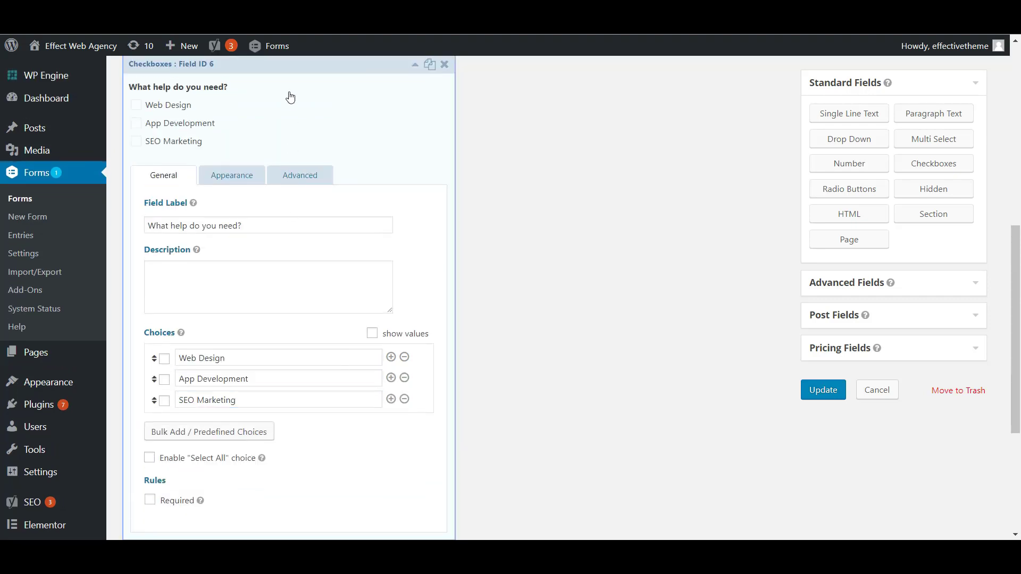
{"action": "left_click", "coordinate": [289, 95]}
Make the Comments field required and collapse its settings
{"action": "left_click", "coordinate": [269, 356]}
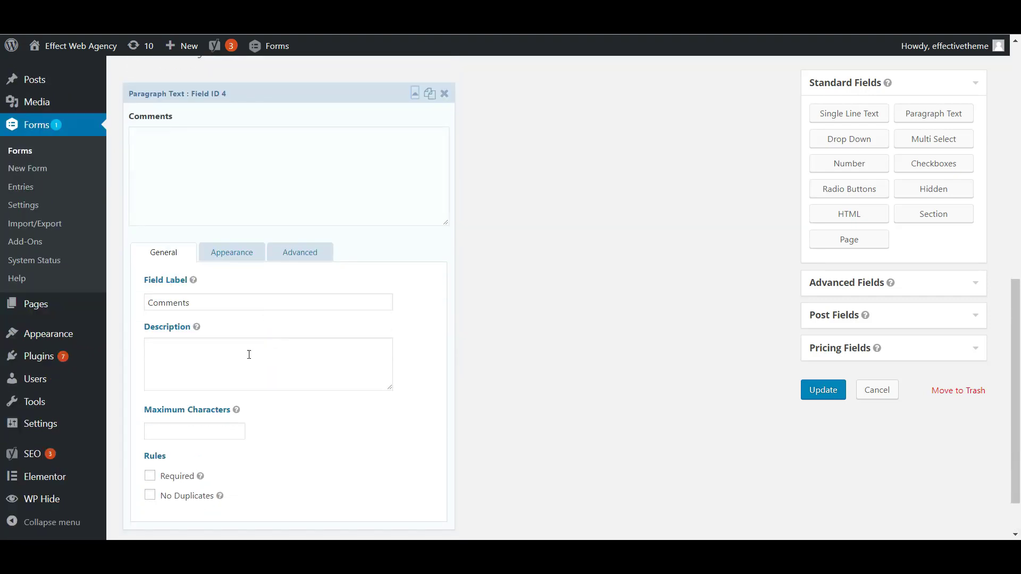
{"action": "left_click", "coordinate": [171, 475]}
{"action": "left_click", "coordinate": [299, 126]}
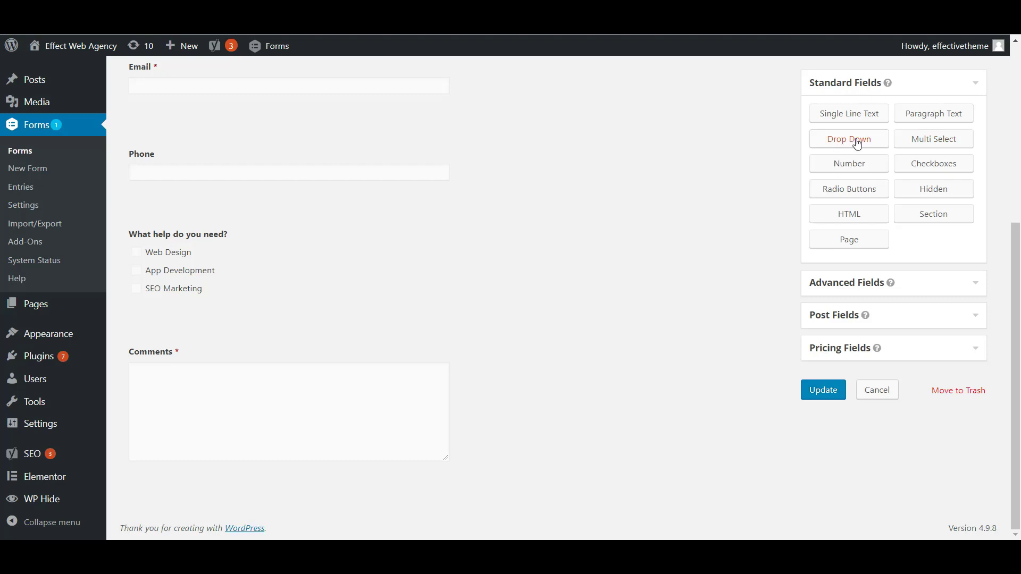
Add a Drop Down field between the "What help do you need?" checkboxes and Comments, then open and collapse its settings
{"action": "left_click_drag", "start_coordinate": [862, 142], "coordinate": [217, 287]}
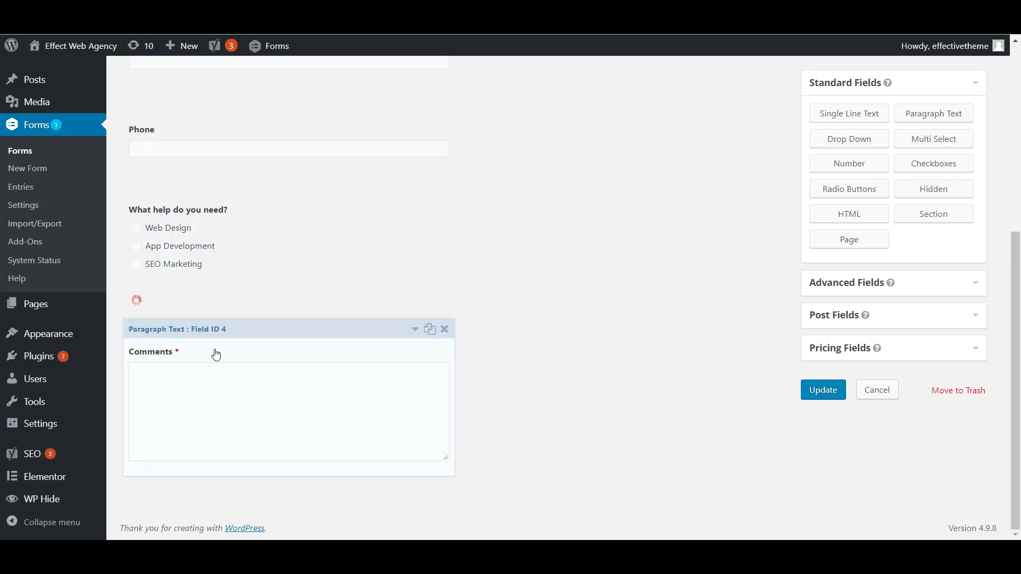
{"action": "left_click", "coordinate": [291, 292]}
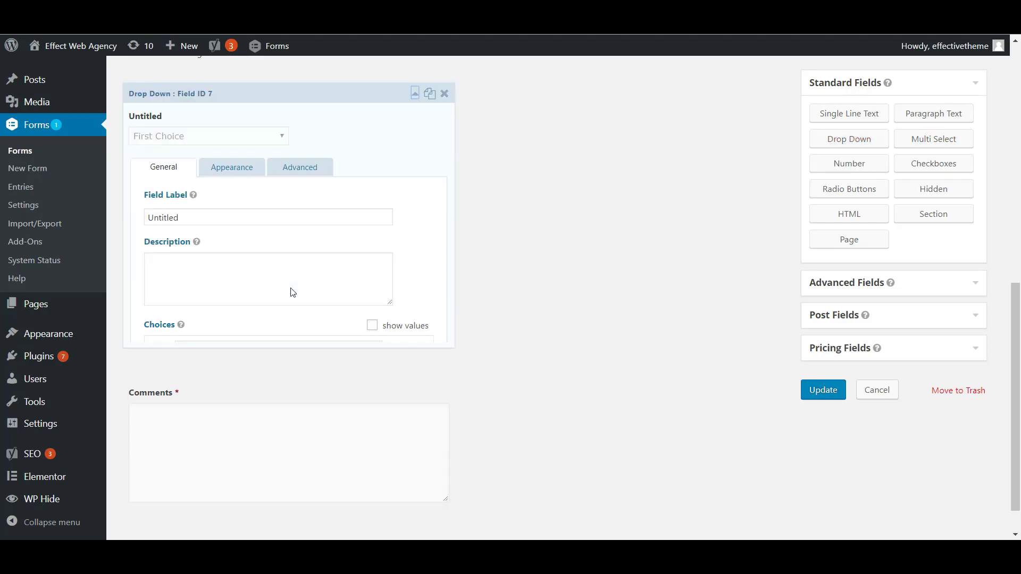
{"action": "left_click", "coordinate": [272, 127]}
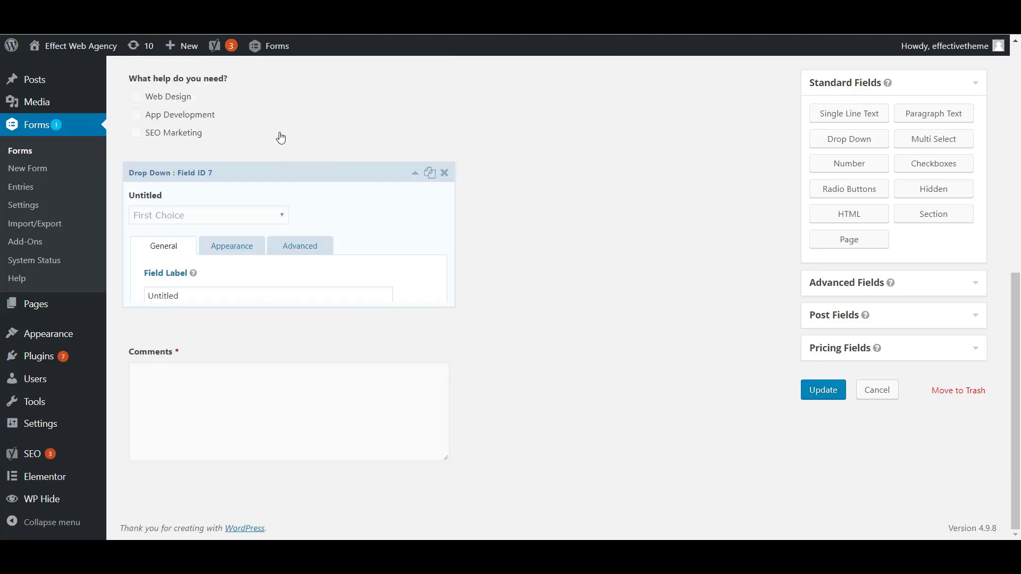
Set the new drop-down field's size to Large and collapse its settings
{"action": "left_click", "coordinate": [307, 271]}
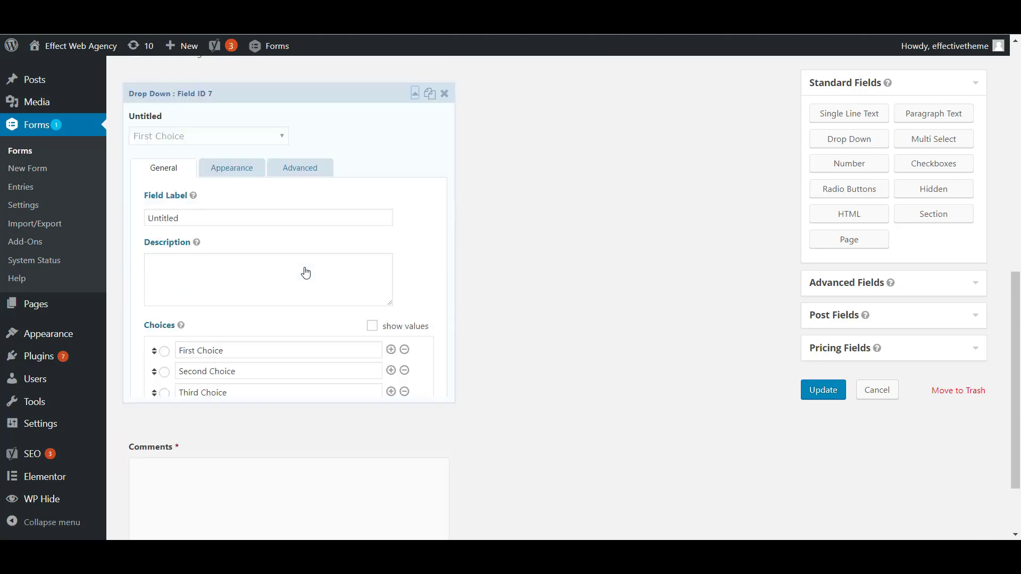
{"action": "left_click", "coordinate": [235, 169]}
{"action": "left_click", "coordinate": [170, 439]}
{"action": "left_click", "coordinate": [162, 475]}
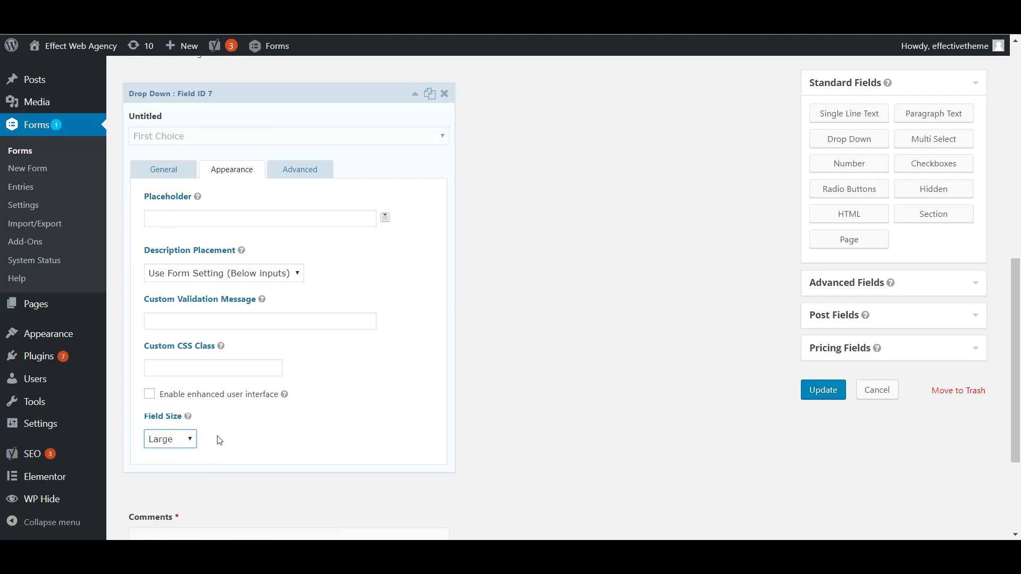
{"action": "left_click", "coordinate": [287, 125]}
Add a Date field from the advanced fields between the Name and Company fields
{"action": "scroll", "coordinate": [489, 445], "scroll_direction": "up", "scroll_amount": 1}
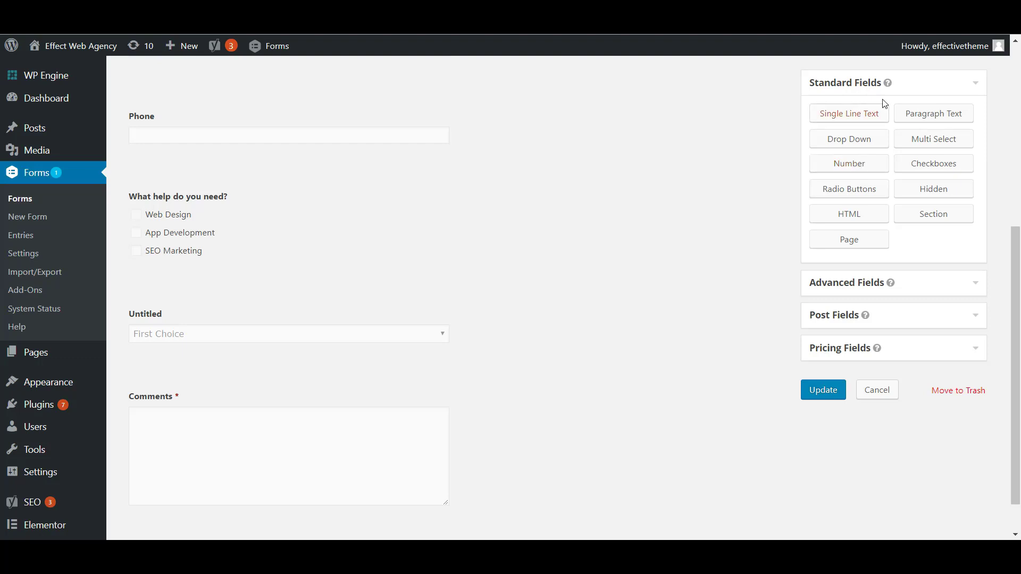
{"action": "left_click", "coordinate": [925, 85]}
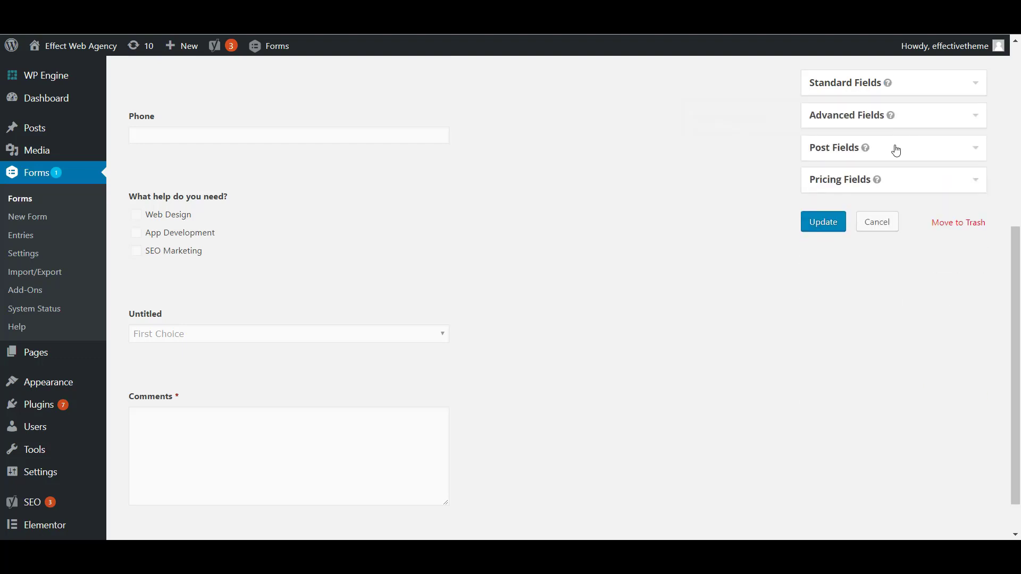
{"action": "left_click", "coordinate": [923, 119]}
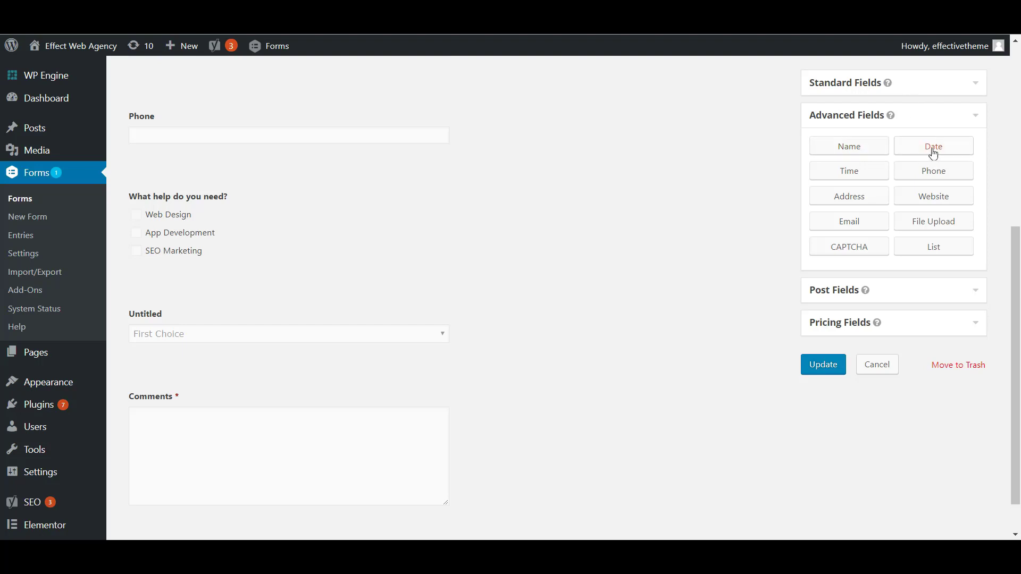
{"action": "scroll", "coordinate": [540, 320], "scroll_direction": "up", "scroll_amount": 5}
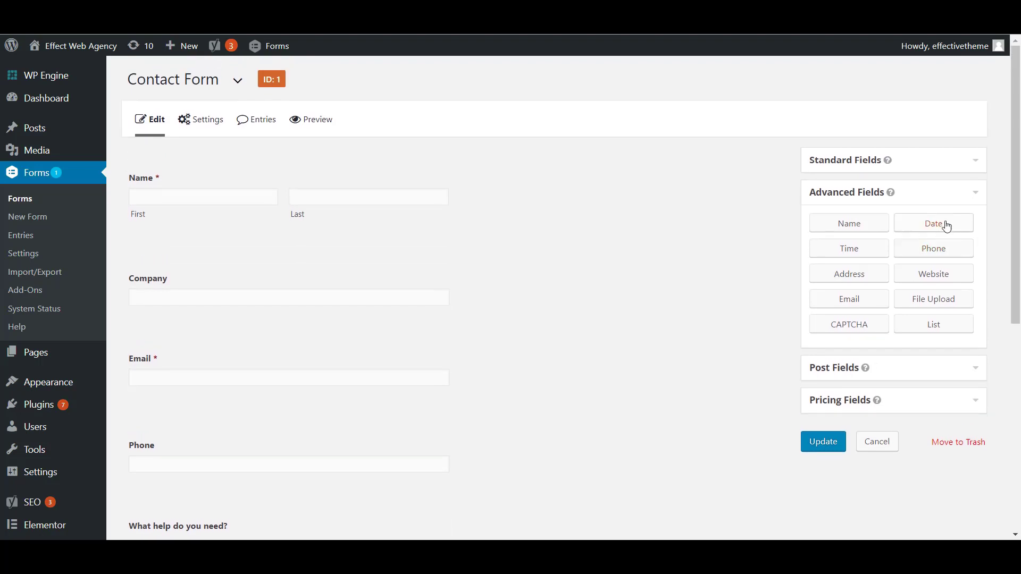
{"action": "left_click_drag", "start_coordinate": [944, 226], "coordinate": [180, 264]}
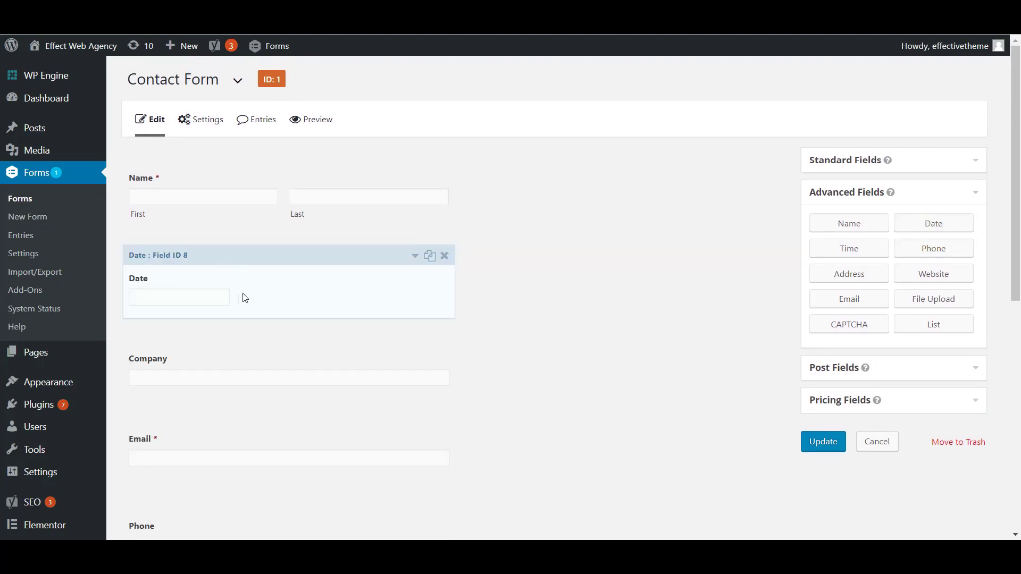
Open the Date field's settings, try the Custom Icon option and set the date picker to Calendar Icon
{"action": "left_click", "coordinate": [245, 284]}
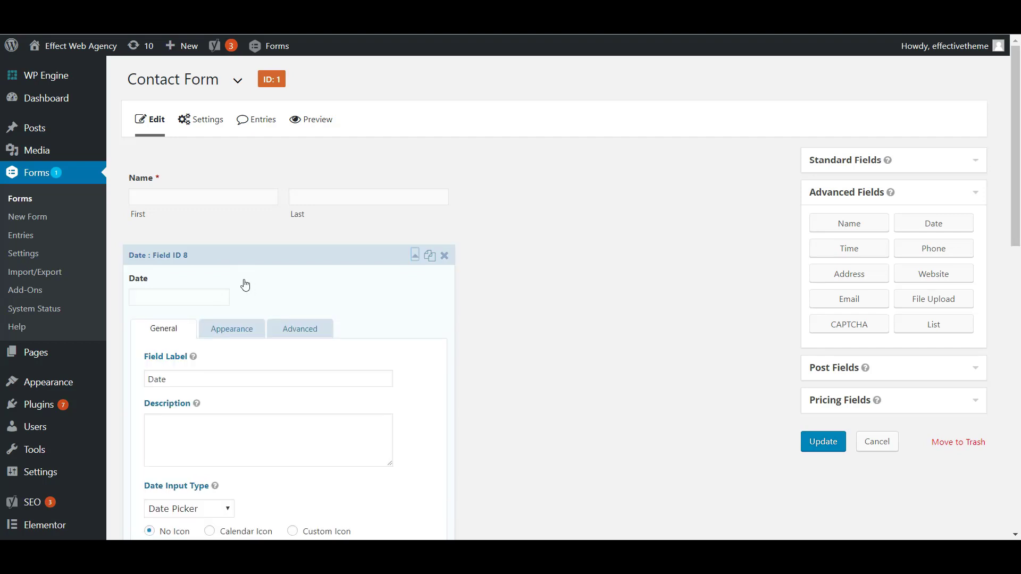
{"action": "scroll", "coordinate": [245, 346], "scroll_direction": "down", "scroll_amount": 2}
{"action": "scroll", "coordinate": [190, 374], "scroll_direction": "down", "scroll_amount": 2}
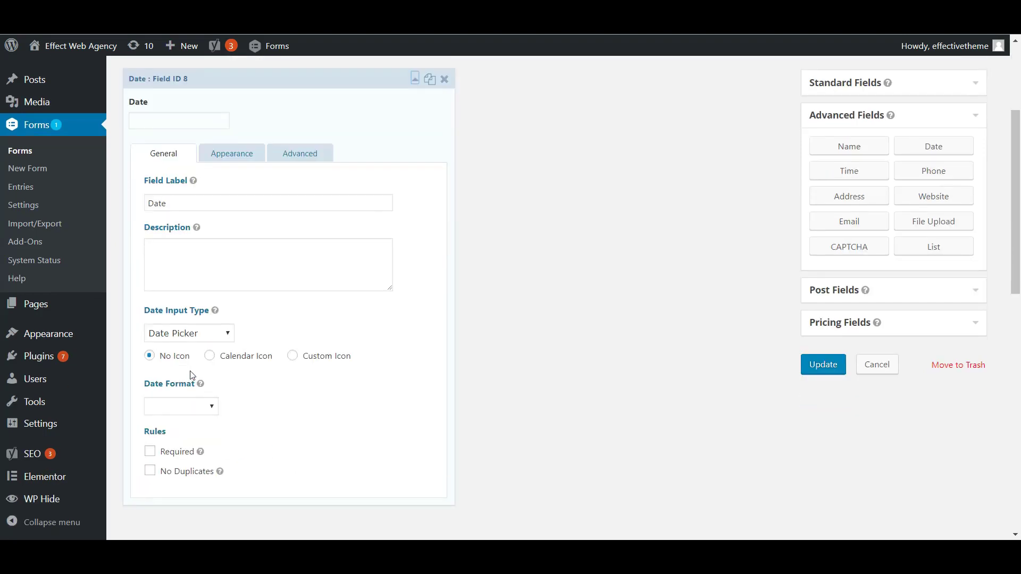
{"action": "left_click", "coordinate": [210, 357]}
{"action": "left_click", "coordinate": [293, 357]}
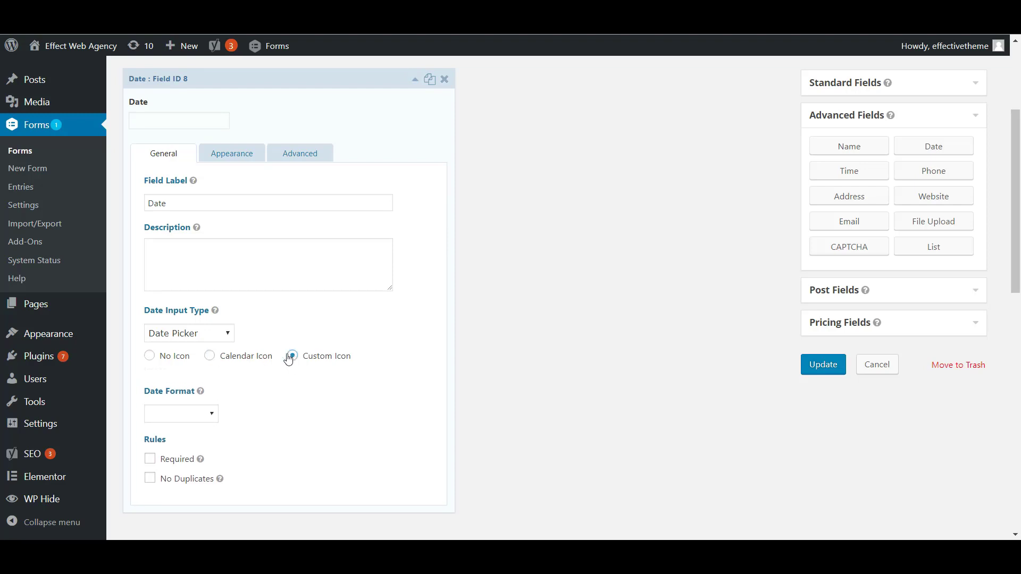
{"action": "left_click", "coordinate": [209, 357]}
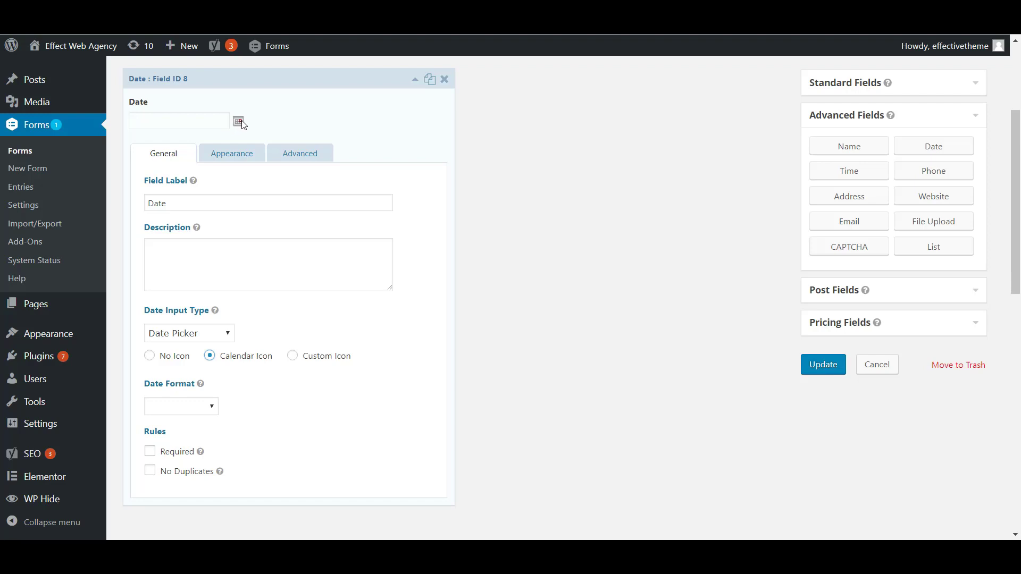
Examine the Date field's available date formats and collapse its settings
{"action": "left_click", "coordinate": [200, 413]}
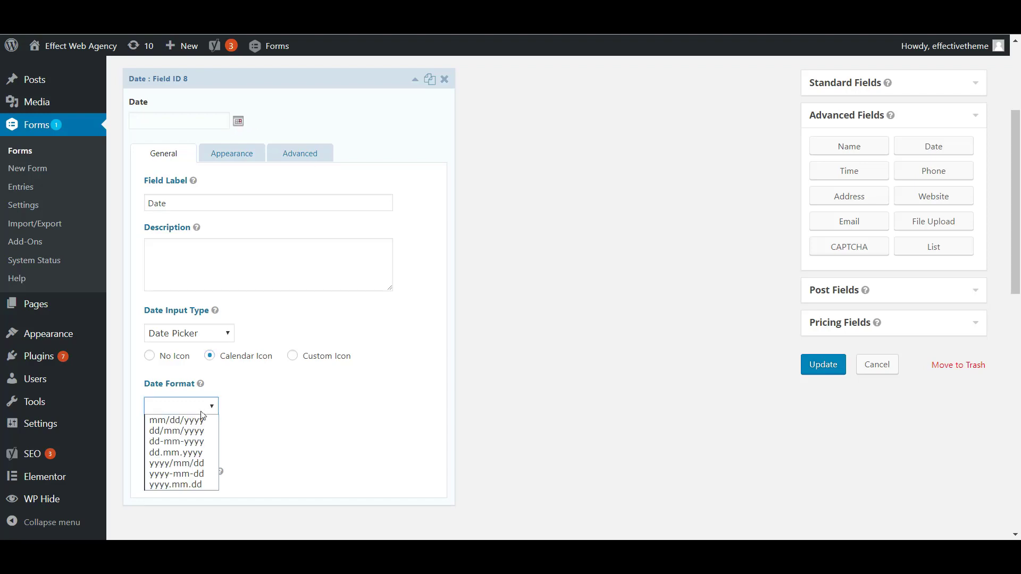
{"action": "left_click", "coordinate": [400, 300]}
{"action": "left_click", "coordinate": [319, 98]}
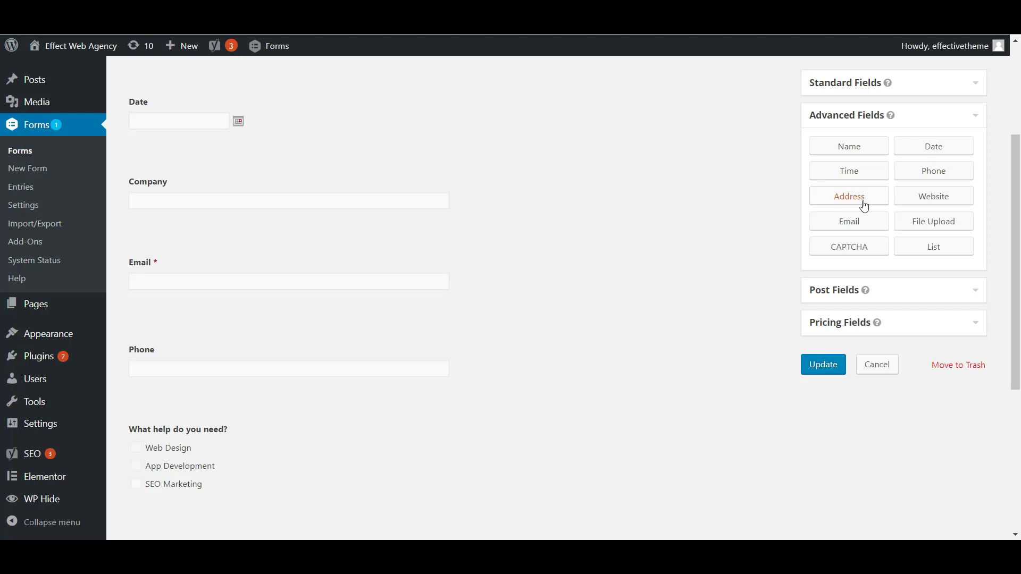
Add an Address field from the advanced fields between the untitled drop-down and Comments
{"action": "scroll", "coordinate": [763, 221], "scroll_direction": "down", "scroll_amount": 5}
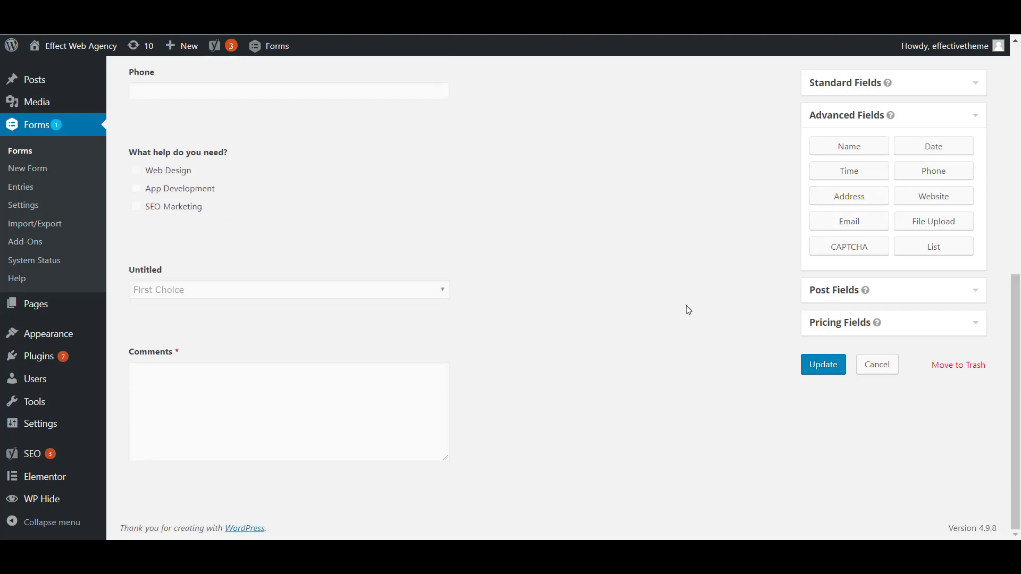
{"action": "left_click_drag", "start_coordinate": [848, 199], "coordinate": [178, 342]}
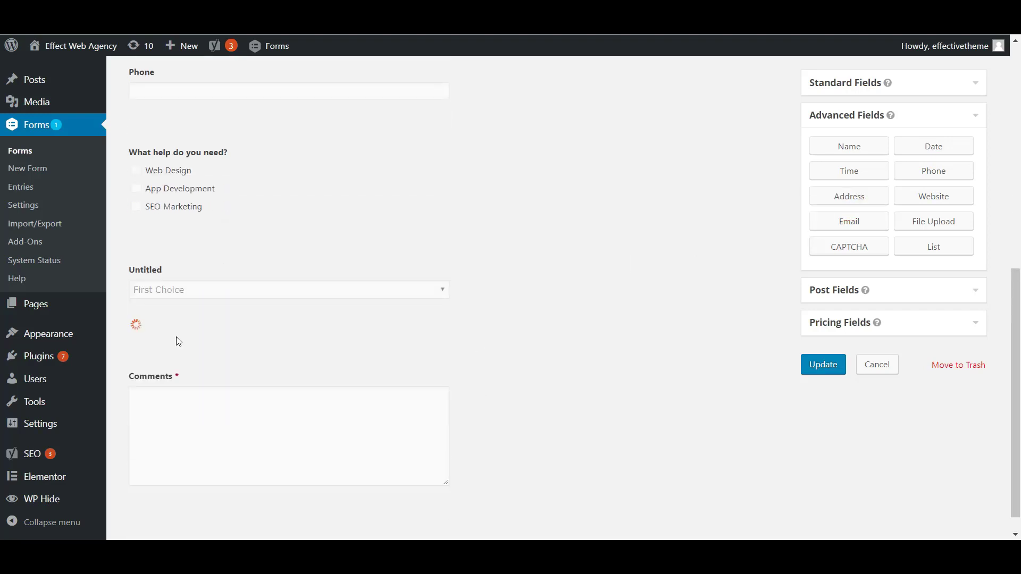
{"action": "scroll", "coordinate": [212, 335], "scroll_direction": "down", "scroll_amount": 3}
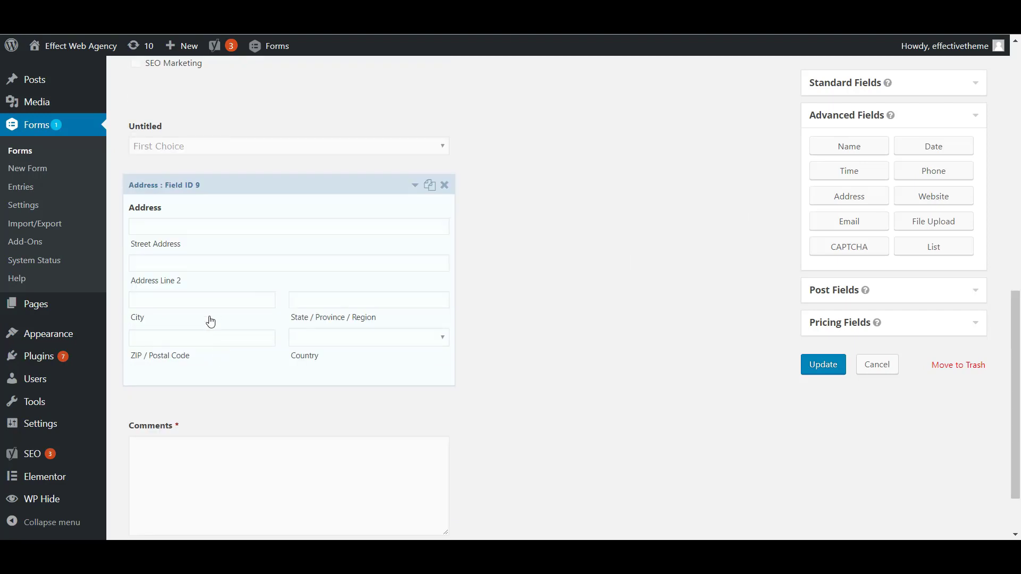
Open the Address field's settings and set the address type to United States
{"action": "left_click", "coordinate": [260, 226]}
{"action": "scroll", "coordinate": [223, 411], "scroll_direction": "down", "scroll_amount": 4}
{"action": "left_click", "coordinate": [203, 402]}
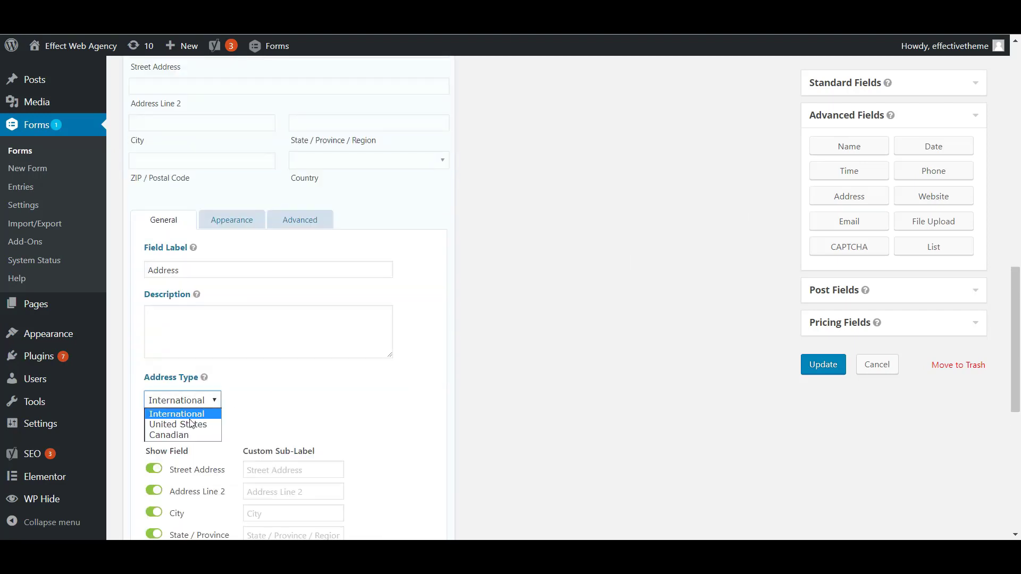
{"action": "left_click", "coordinate": [183, 425]}
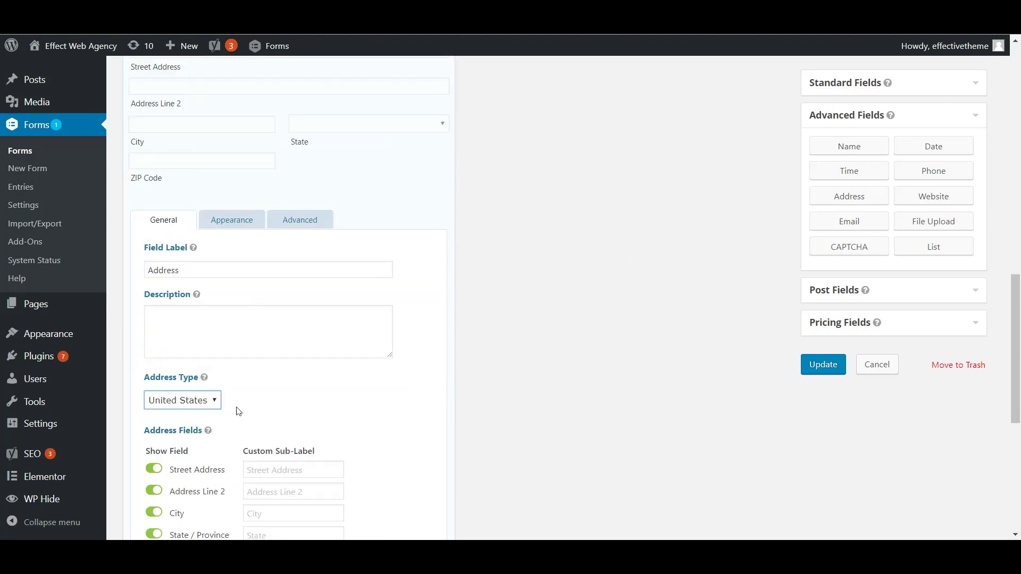
Hide Address Line 2 in the Address field's list of shown fields
{"action": "scroll", "coordinate": [290, 409], "scroll_direction": "down", "scroll_amount": 3}
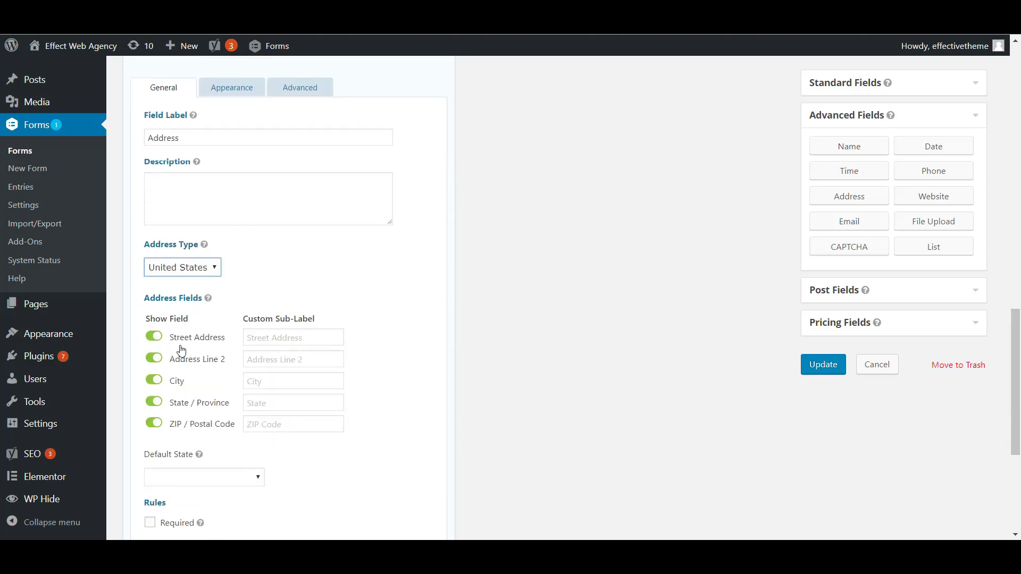
{"action": "scroll", "coordinate": [182, 417], "scroll_direction": "up", "scroll_amount": 5}
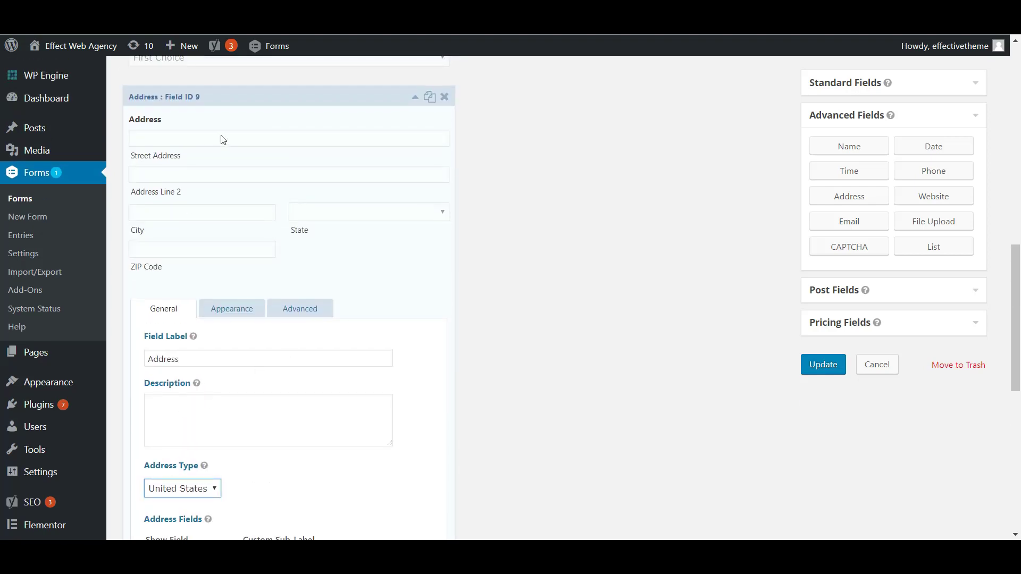
{"action": "scroll", "coordinate": [223, 140], "scroll_direction": "down", "scroll_amount": 4}
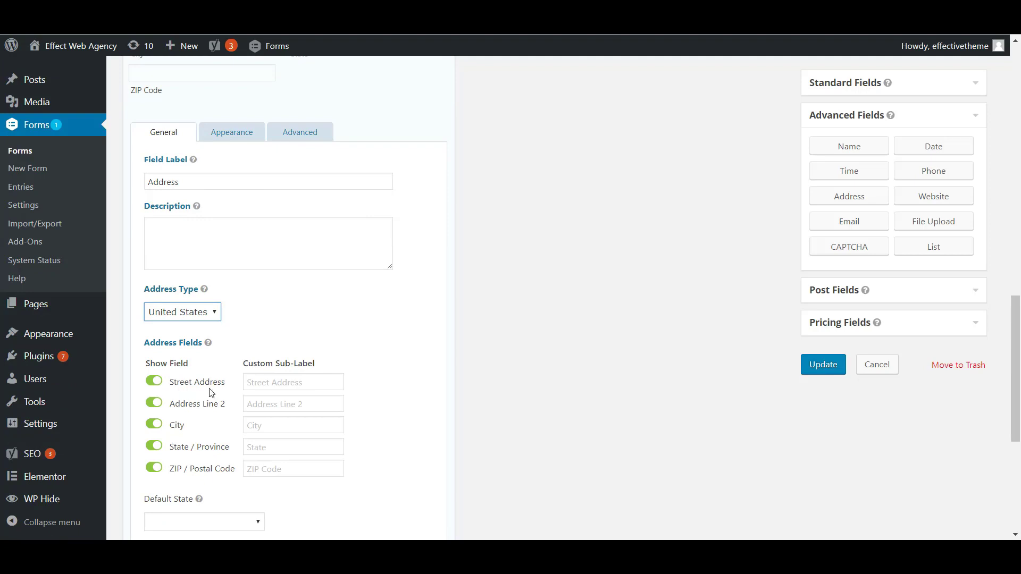
{"action": "left_click", "coordinate": [160, 403]}
{"action": "scroll", "coordinate": [208, 425], "scroll_direction": "down", "scroll_amount": 4}
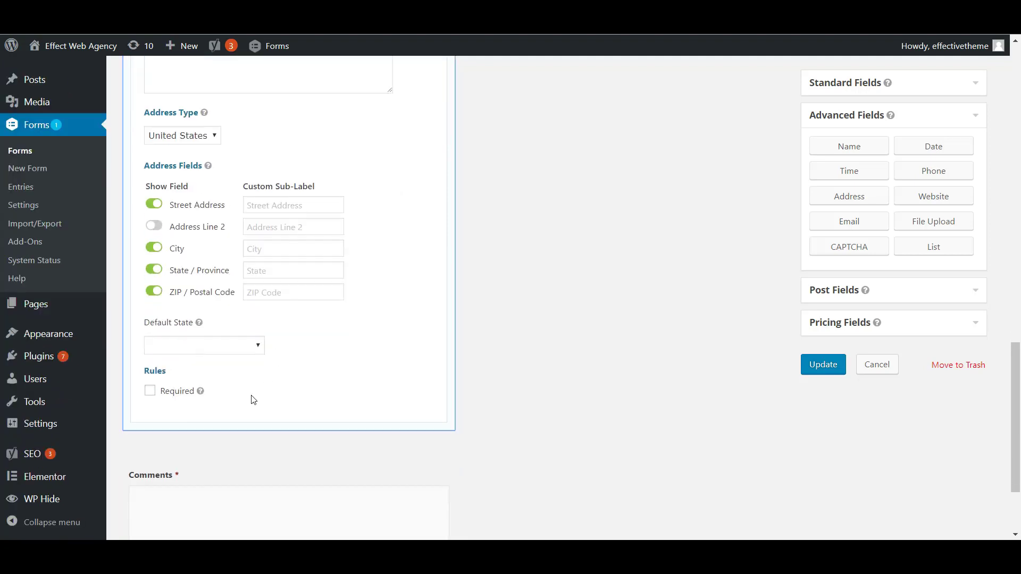
Review the Address field's preview and delete the field from the form
{"action": "scroll", "coordinate": [265, 401], "scroll_direction": "up", "scroll_amount": 7}
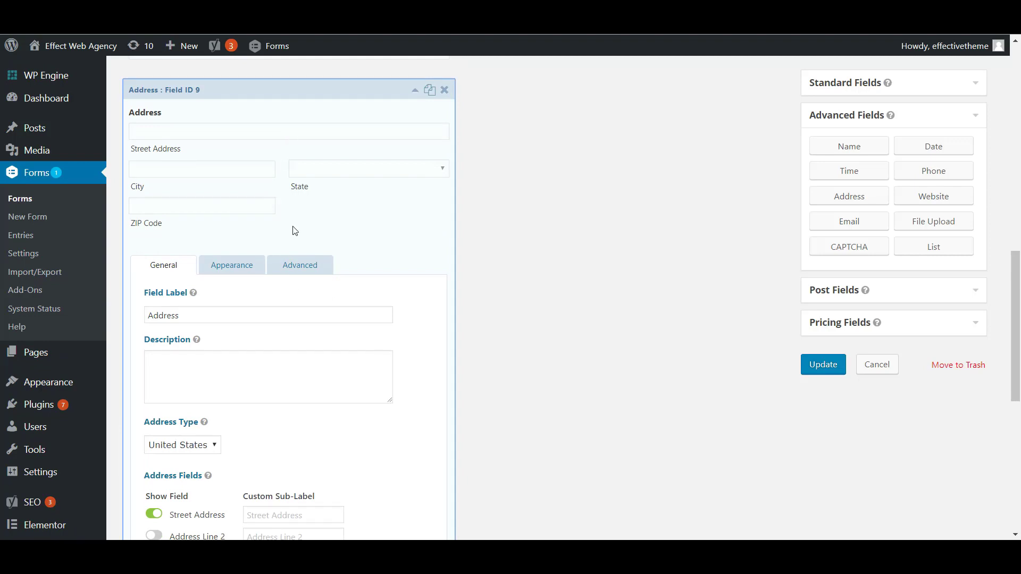
{"action": "scroll", "coordinate": [294, 231], "scroll_direction": "down", "scroll_amount": 5}
{"action": "scroll", "coordinate": [187, 462], "scroll_direction": "up", "scroll_amount": 4}
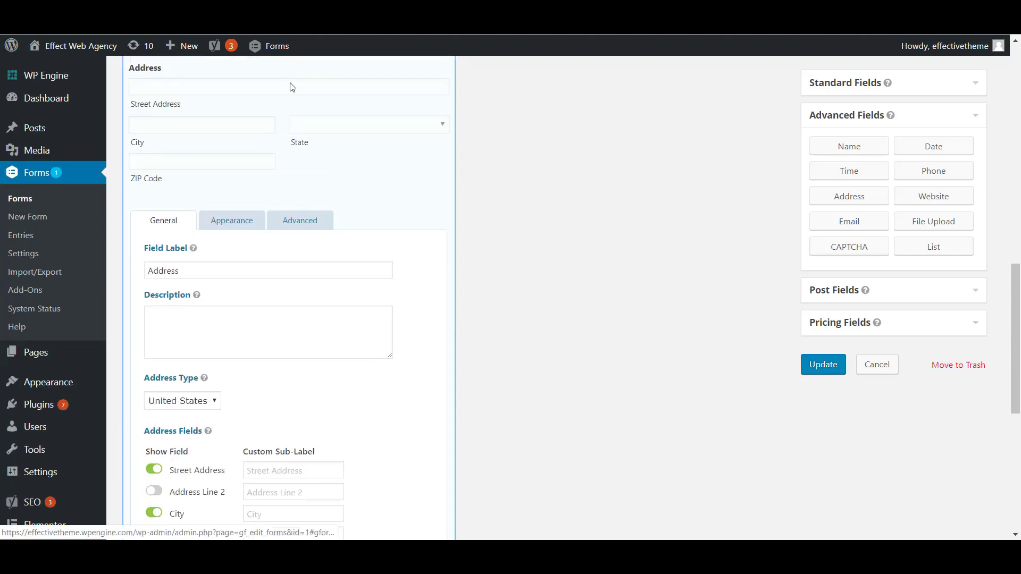
{"action": "scroll", "coordinate": [298, 285], "scroll_direction": "up", "scroll_amount": 2}
{"action": "left_click", "coordinate": [445, 134]}
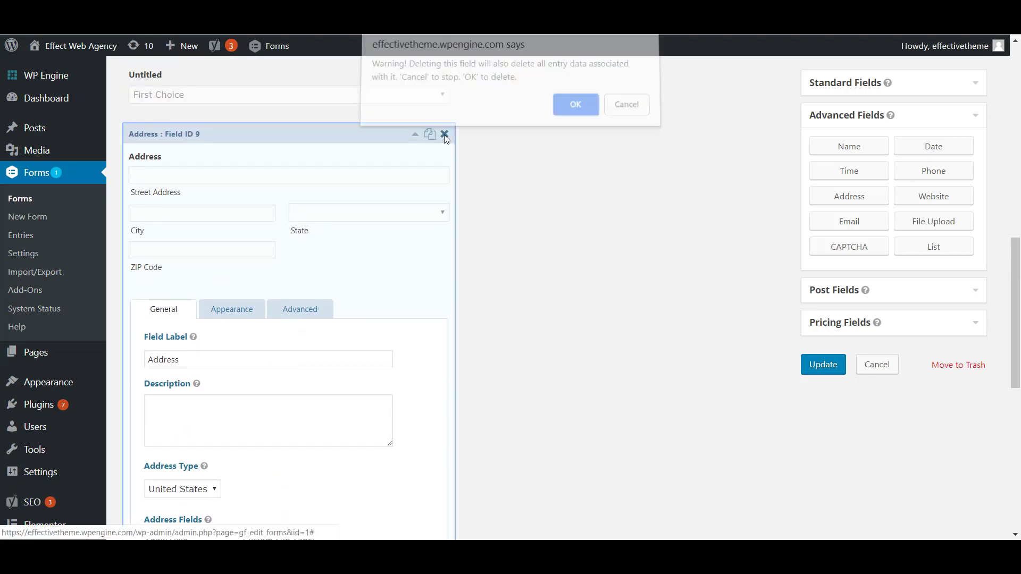
{"action": "left_click", "coordinate": [565, 113]}
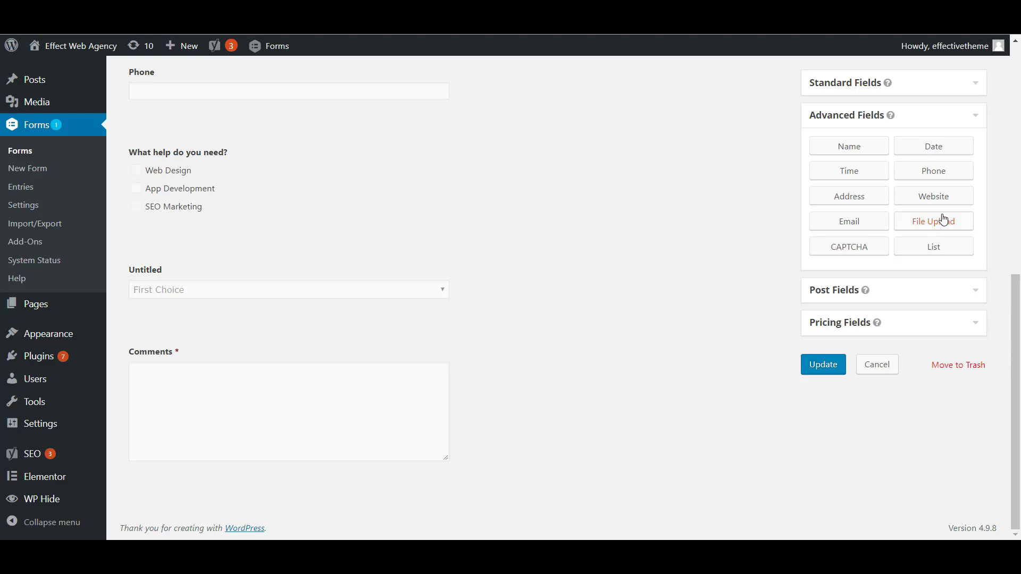
Add a File Upload field between the untitled drop-down and Comments and open its settings
{"action": "left_click_drag", "start_coordinate": [943, 220], "coordinate": [191, 299]}
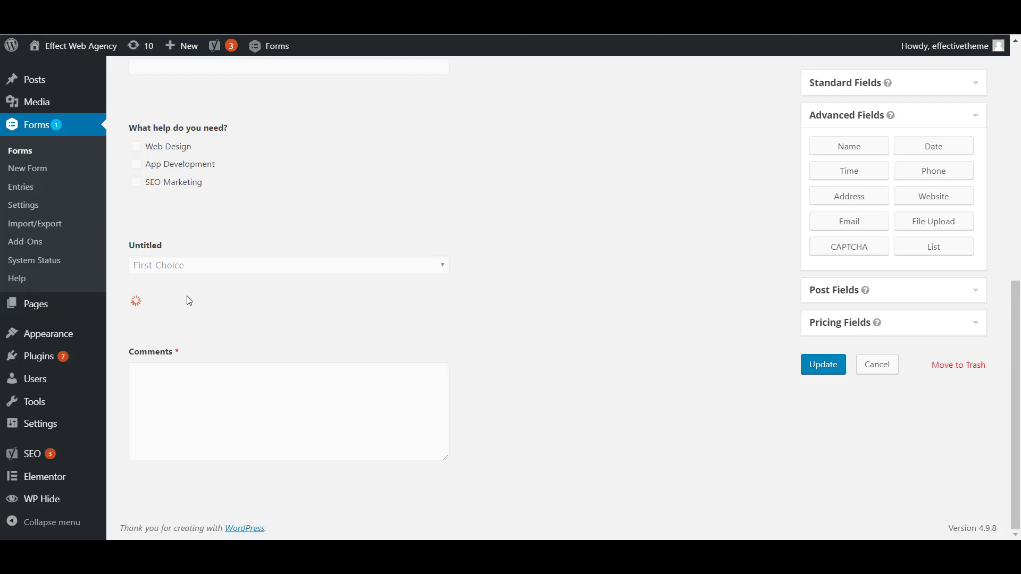
{"action": "left_click", "coordinate": [288, 276]}
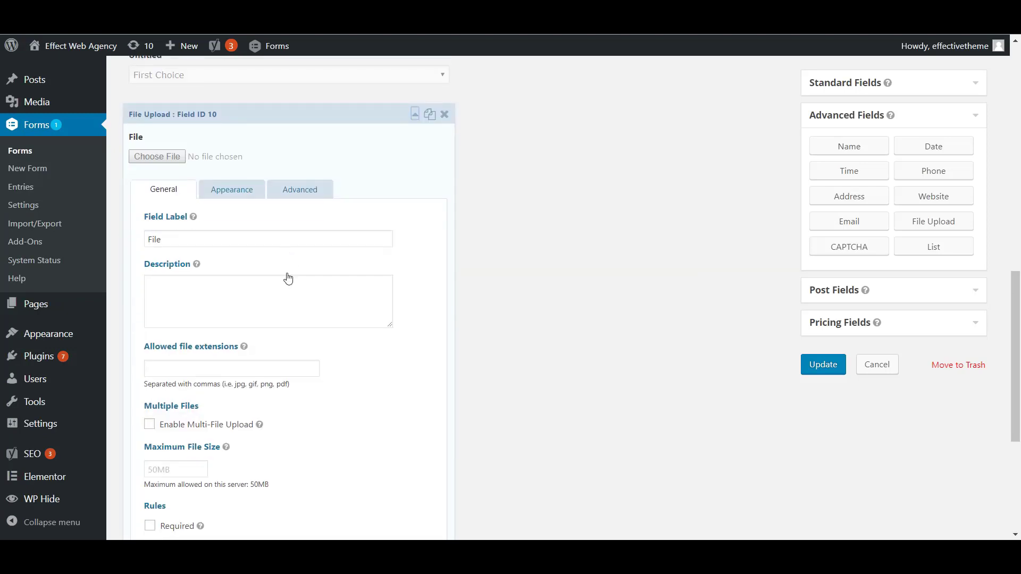
Set the File Upload field's allowed extensions to jpg, gif, png, pdf by copying the example list
{"action": "left_click", "coordinate": [250, 261]}
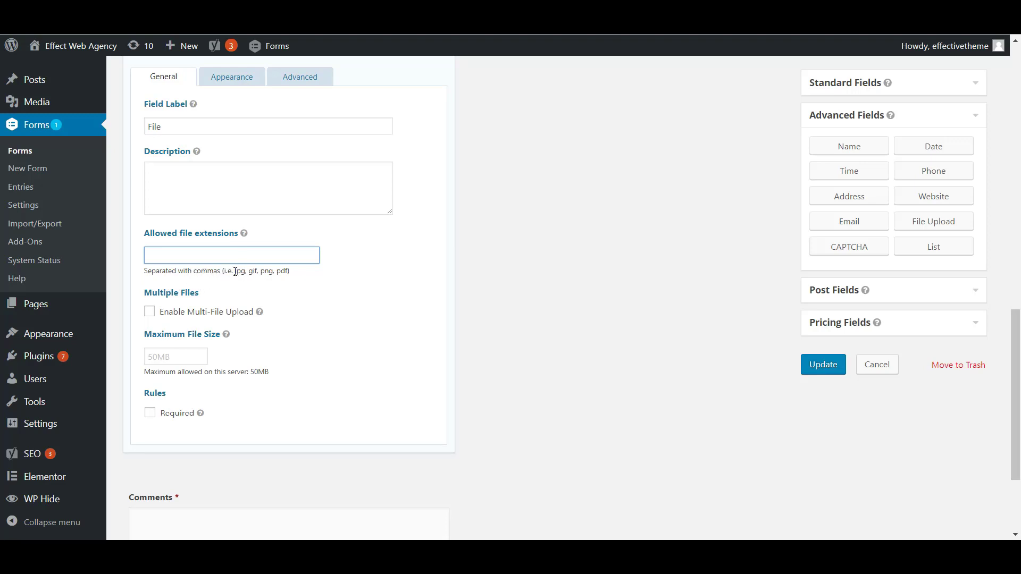
{"action": "left_click_drag", "start_coordinate": [235, 272], "coordinate": [288, 270]}
{"action": "key", "text": "ctrl+c"}
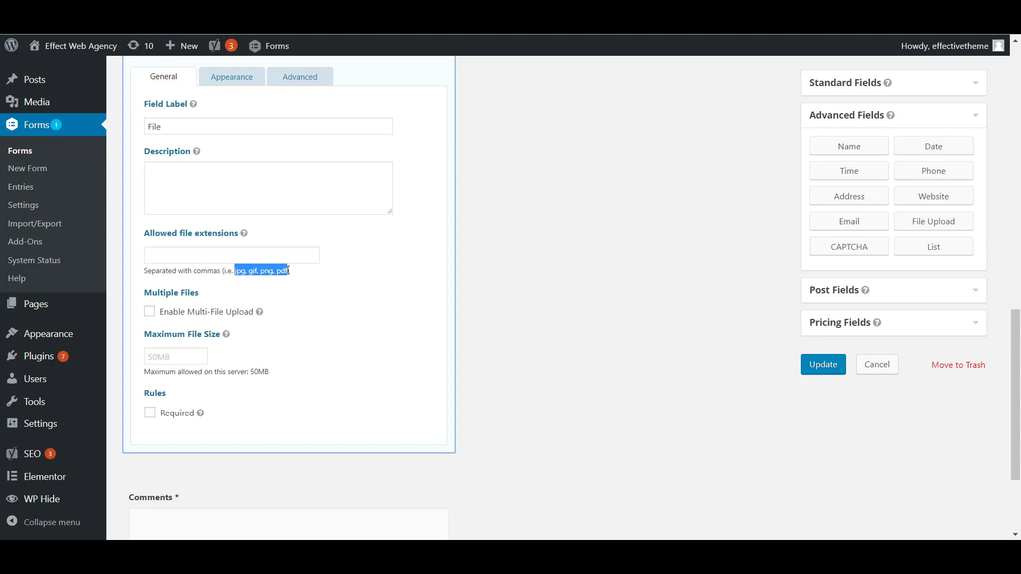
{"action": "left_click", "coordinate": [236, 253]}
{"action": "key", "text": "ctrl+v"}
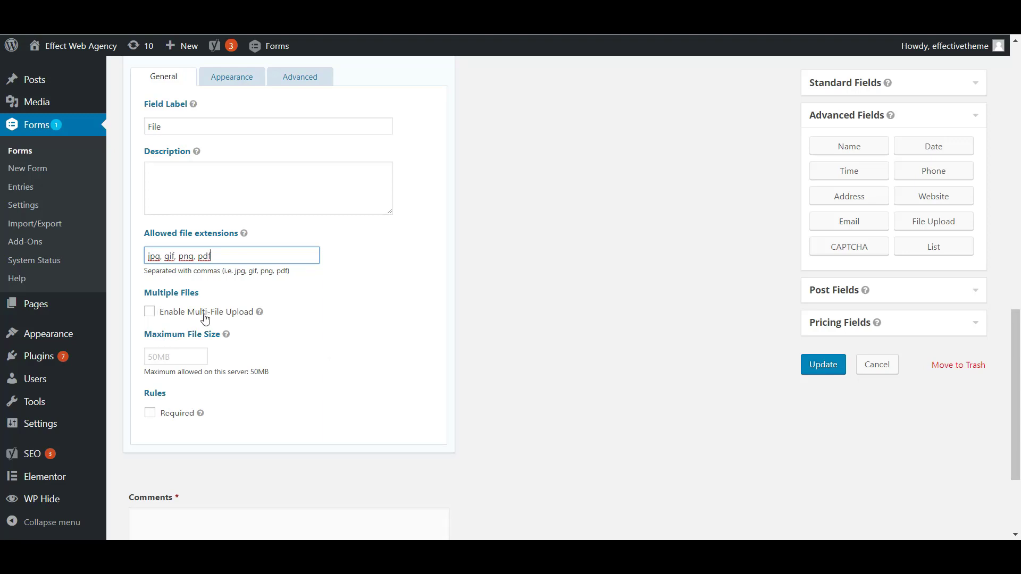
Enable multi-file upload for the File field and set the maximum number of files to 5
{"action": "left_click", "coordinate": [149, 312]}
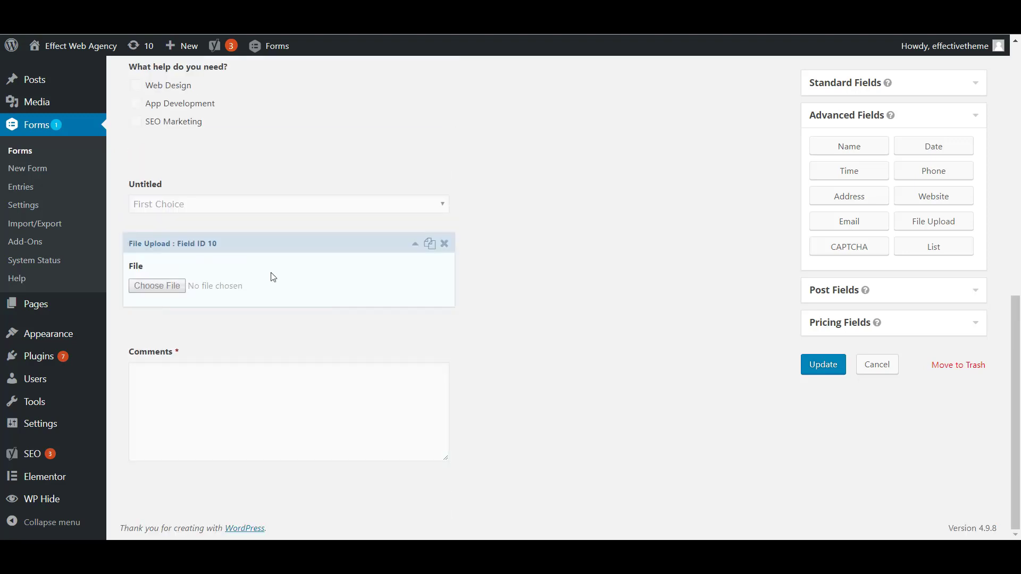
{"action": "scroll", "coordinate": [284, 280], "scroll_direction": "down", "scroll_amount": 4}
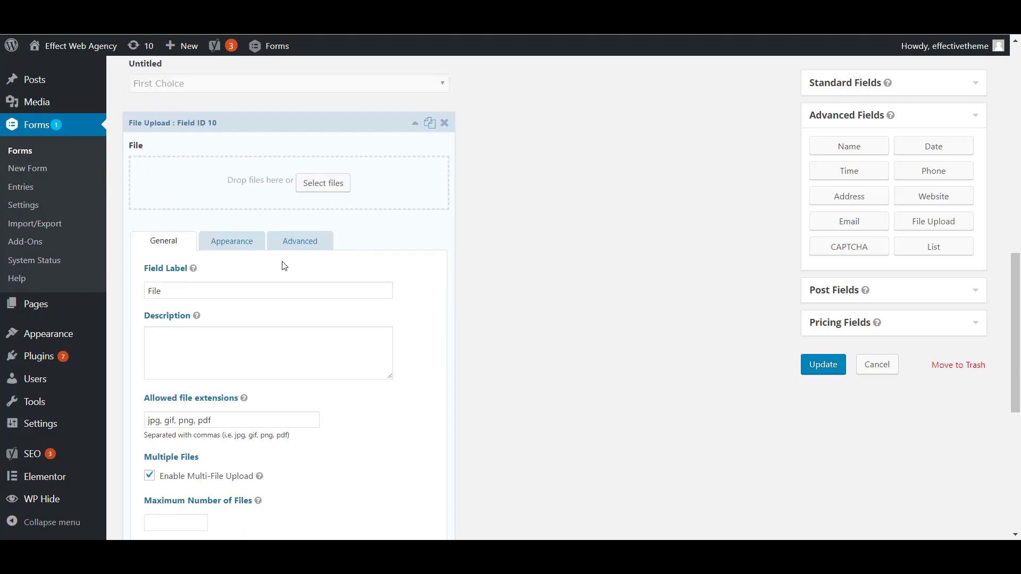
{"action": "scroll", "coordinate": [186, 329], "scroll_direction": "down", "scroll_amount": 2}
{"action": "left_click", "coordinate": [179, 291]}
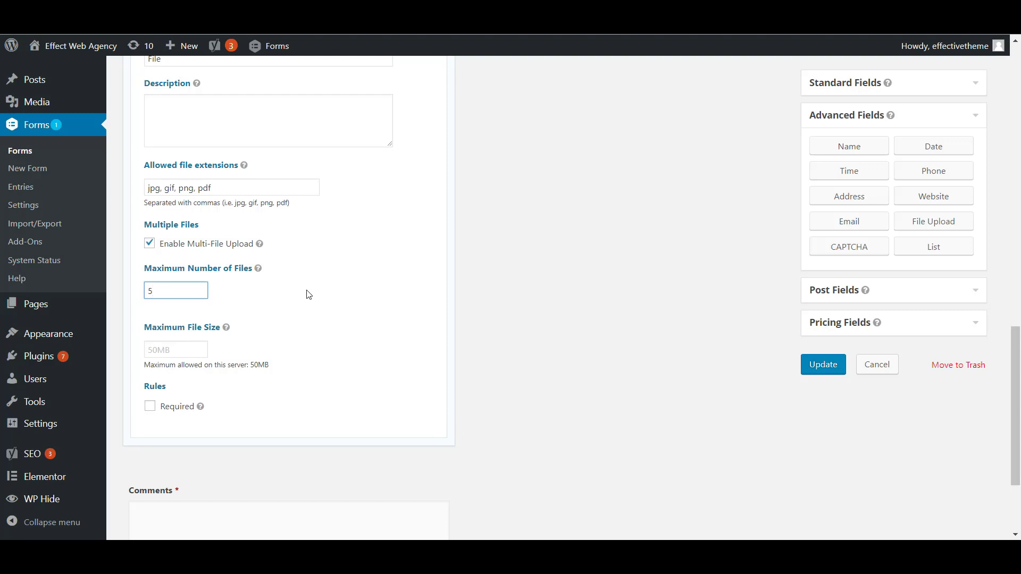
Set the File field's maximum file size to 10MB and collapse its settings
{"action": "left_click", "coordinate": [180, 349]}
{"action": "type", "text": "10MB"}
{"action": "left_click", "coordinate": [302, 345]}
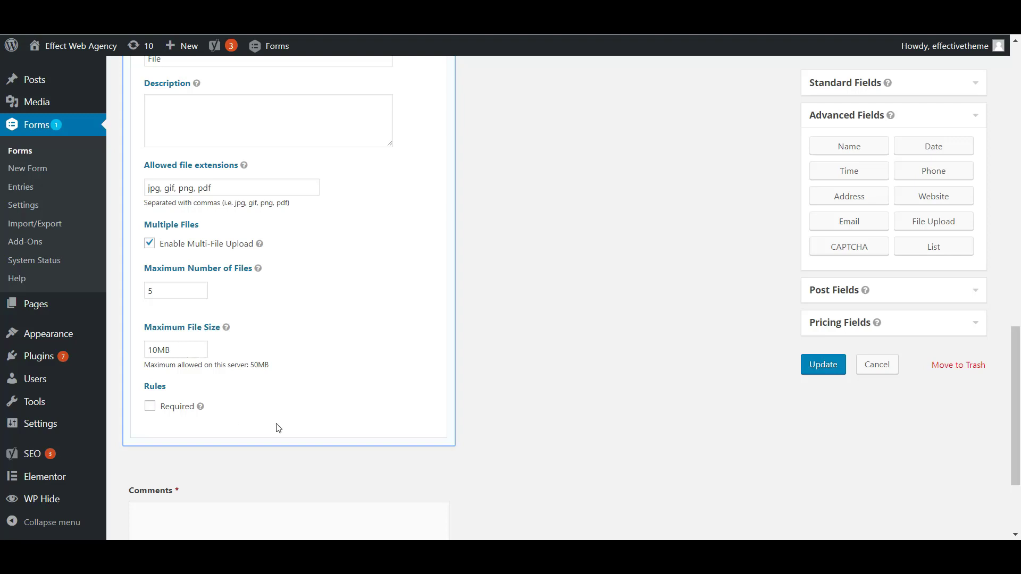
{"action": "scroll", "coordinate": [299, 410], "scroll_direction": "up", "scroll_amount": 3}
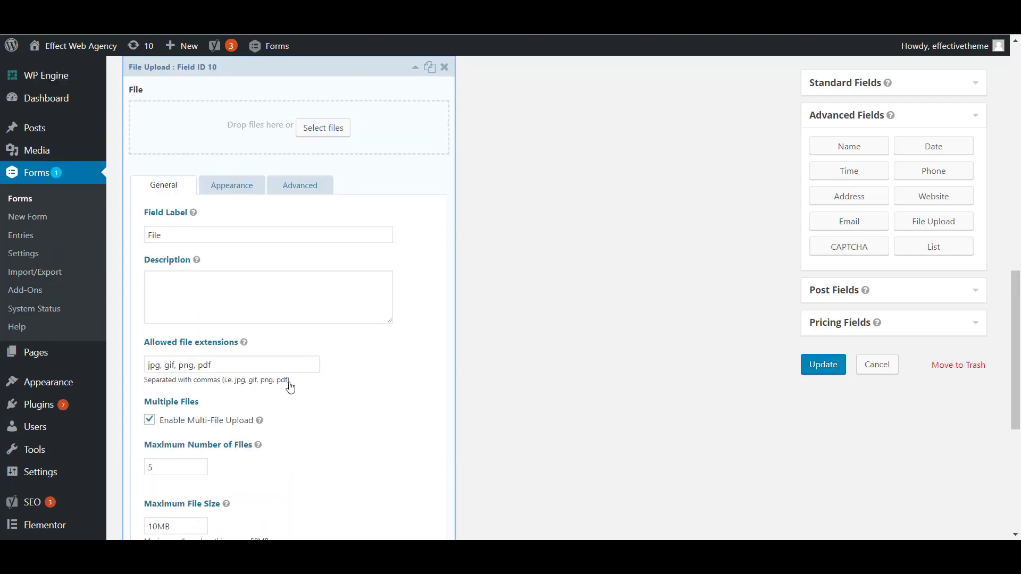
{"action": "left_click", "coordinate": [303, 91]}
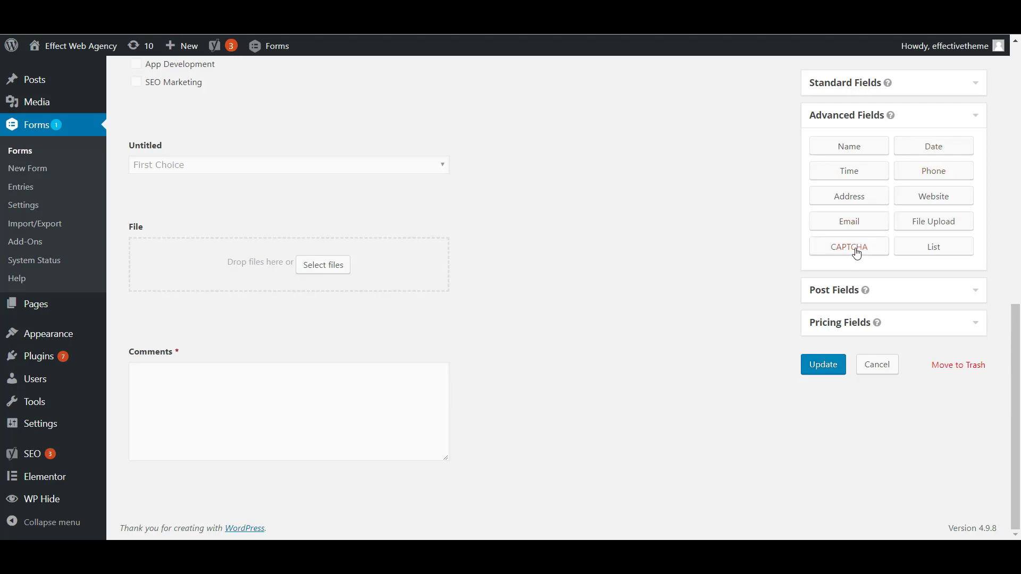
Add a CAPTCHA field between the File and Comments fields, and delete it from the form
{"action": "left_click_drag", "start_coordinate": [856, 254], "coordinate": [190, 307]}
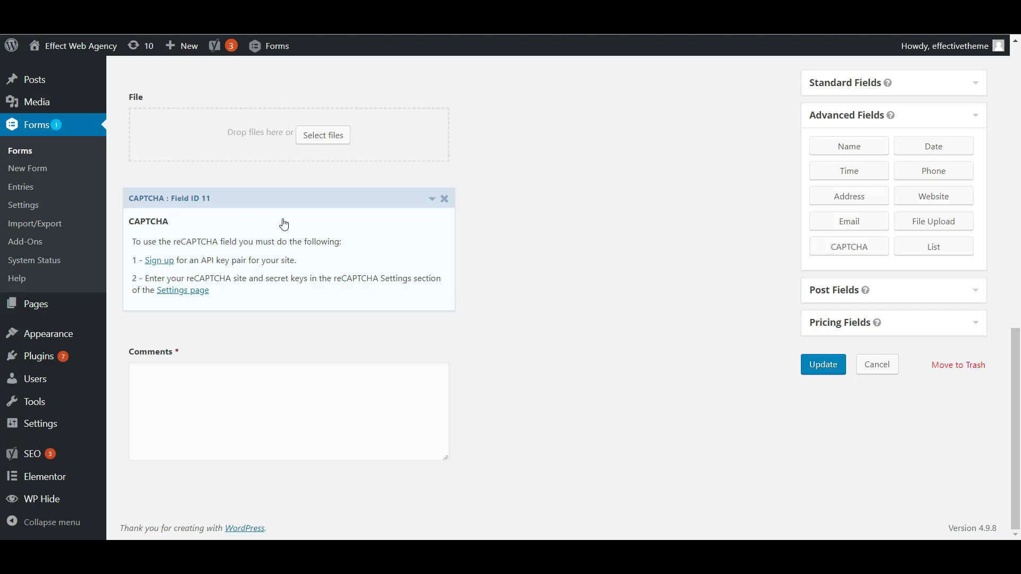
{"action": "left_click", "coordinate": [444, 199]}
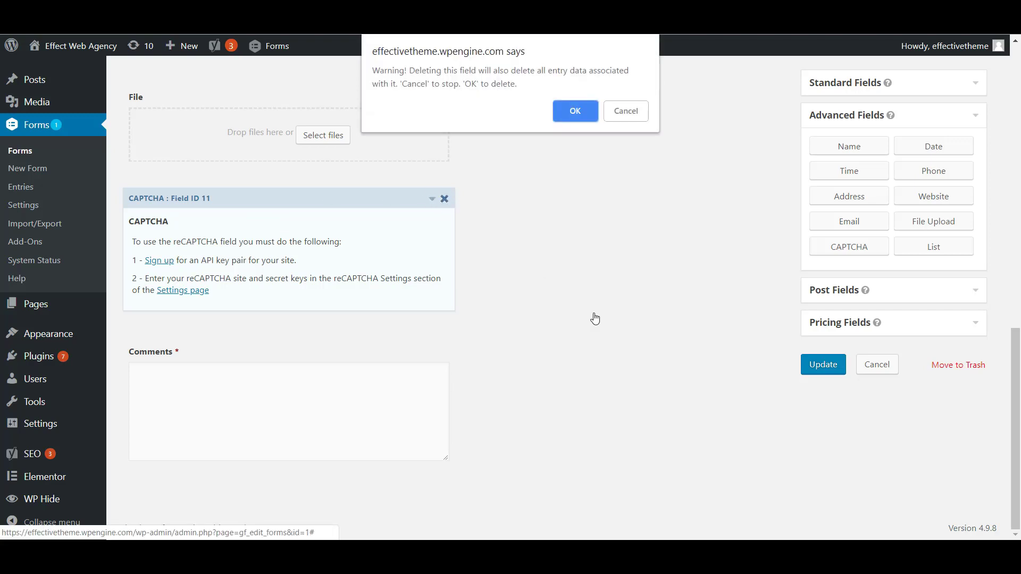
{"action": "left_click", "coordinate": [573, 114]}
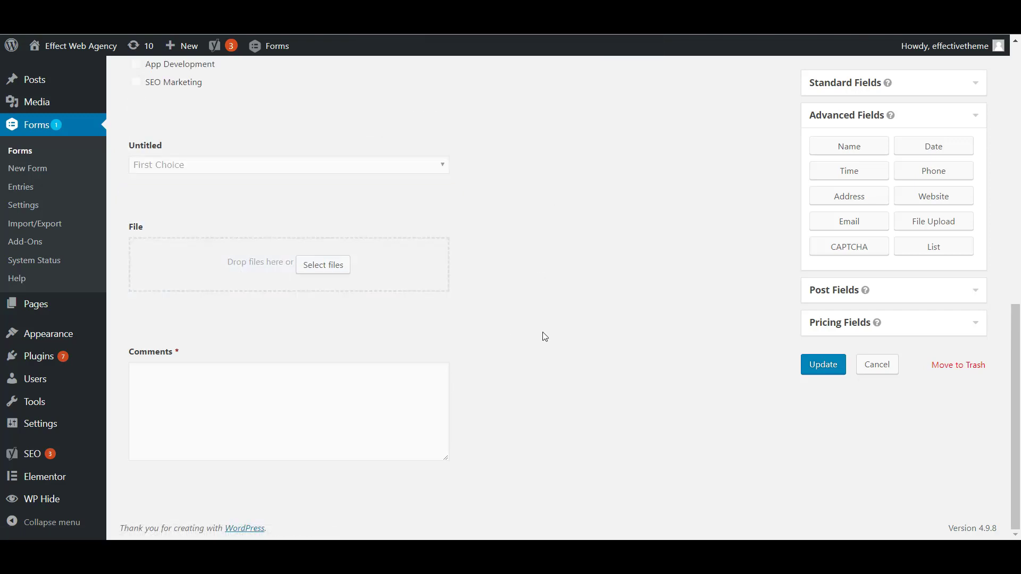
Add a Category post field between the File and Comments fields and open its settings
{"action": "left_click", "coordinate": [947, 290]}
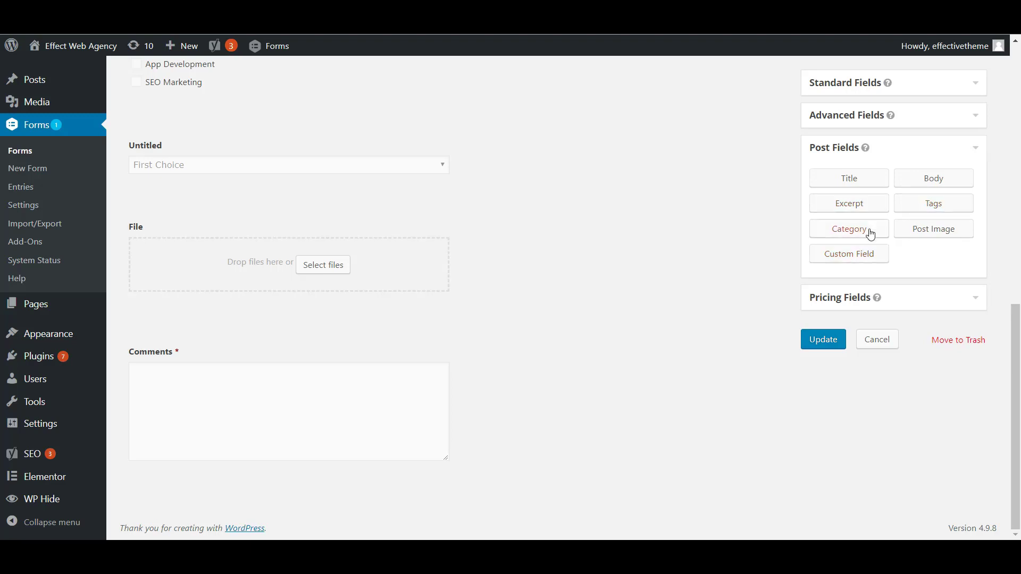
{"action": "left_click_drag", "start_coordinate": [868, 233], "coordinate": [213, 308]}
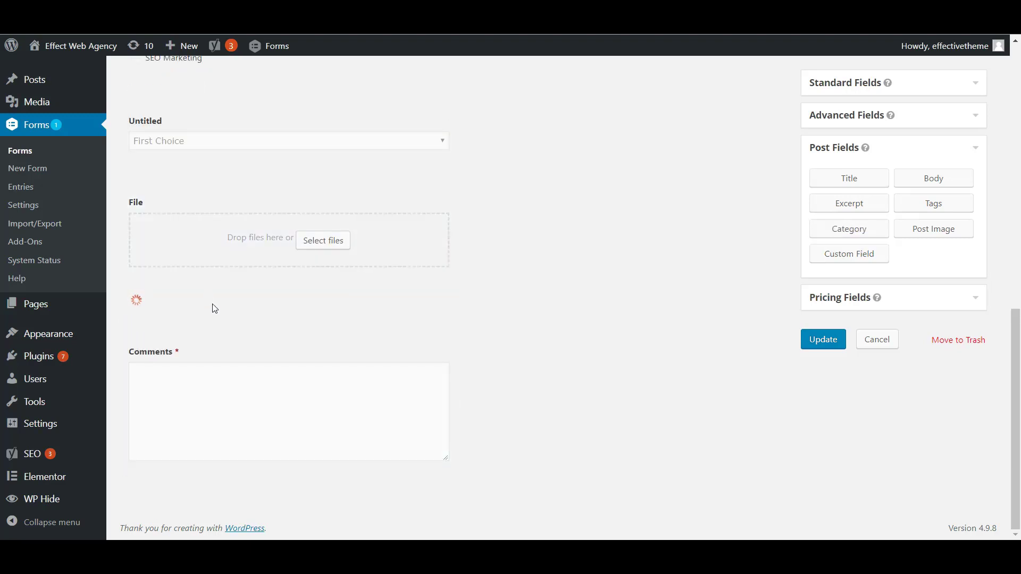
{"action": "left_click", "coordinate": [263, 291]}
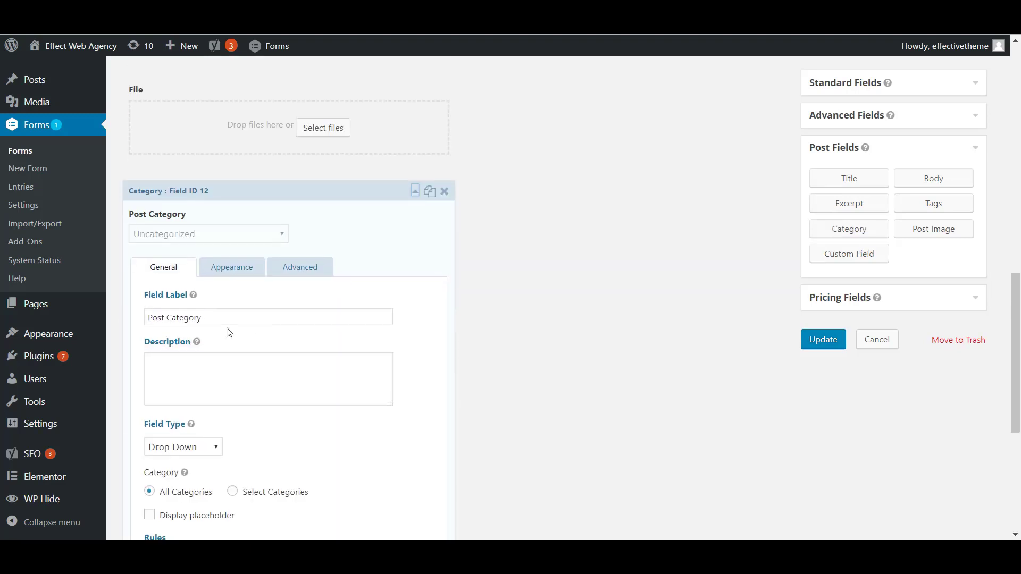
Collapse the Post Category field's settings and delete the field from the form
{"action": "scroll", "coordinate": [219, 372], "scroll_direction": "down", "scroll_amount": 2}
{"action": "left_click", "coordinate": [301, 235]}
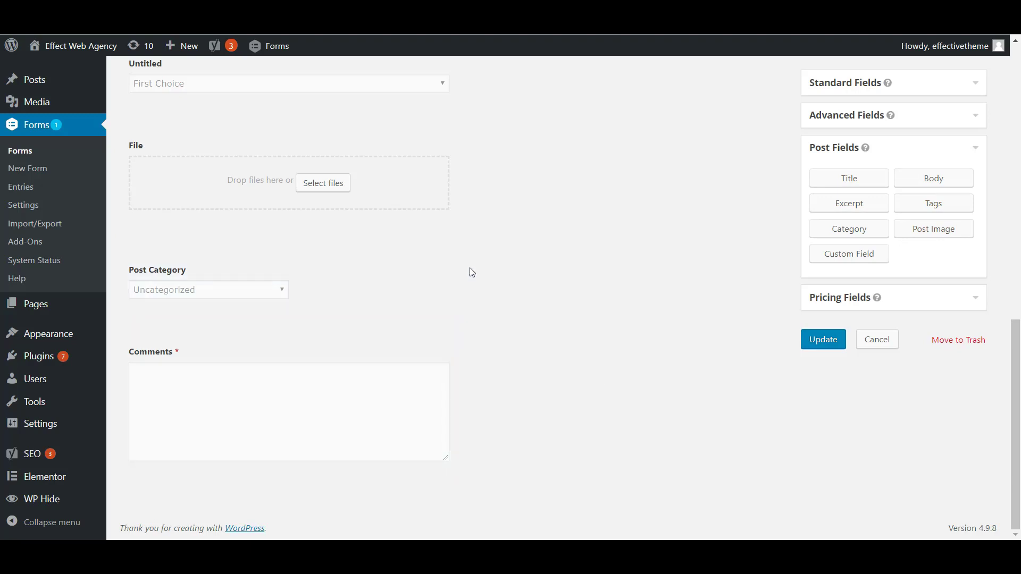
{"action": "left_click", "coordinate": [444, 247]}
{"action": "left_click", "coordinate": [575, 111]}
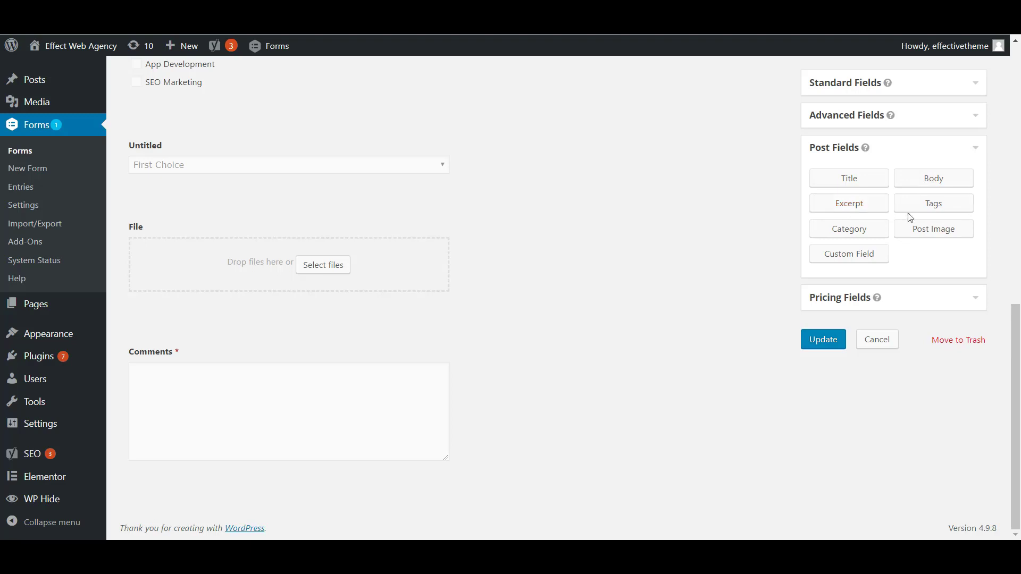
Add a Product pricing field between the File and Comments fields, and open and collapse its settings
{"action": "left_click", "coordinate": [909, 303]}
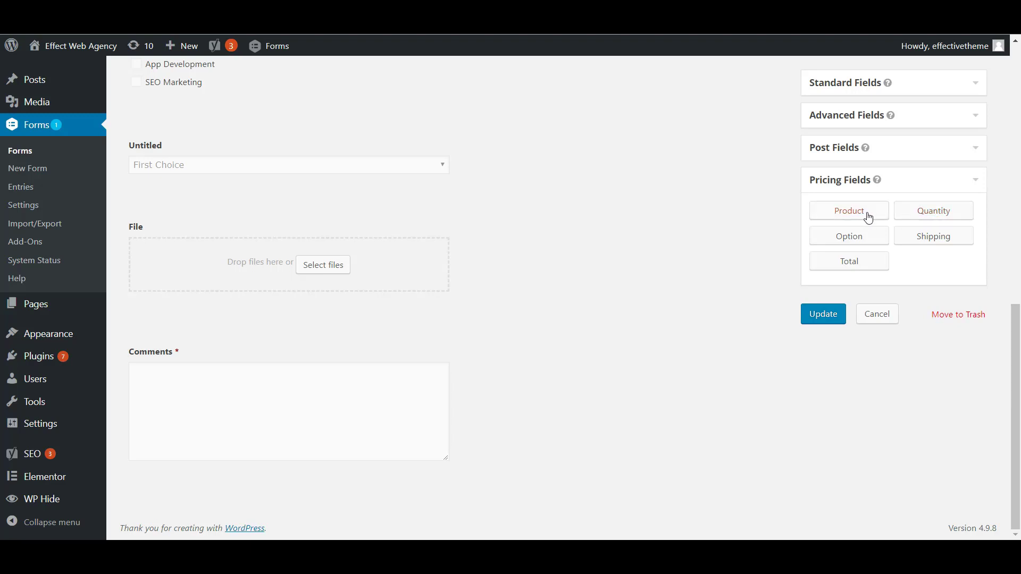
{"action": "left_click_drag", "start_coordinate": [868, 218], "coordinate": [185, 275]}
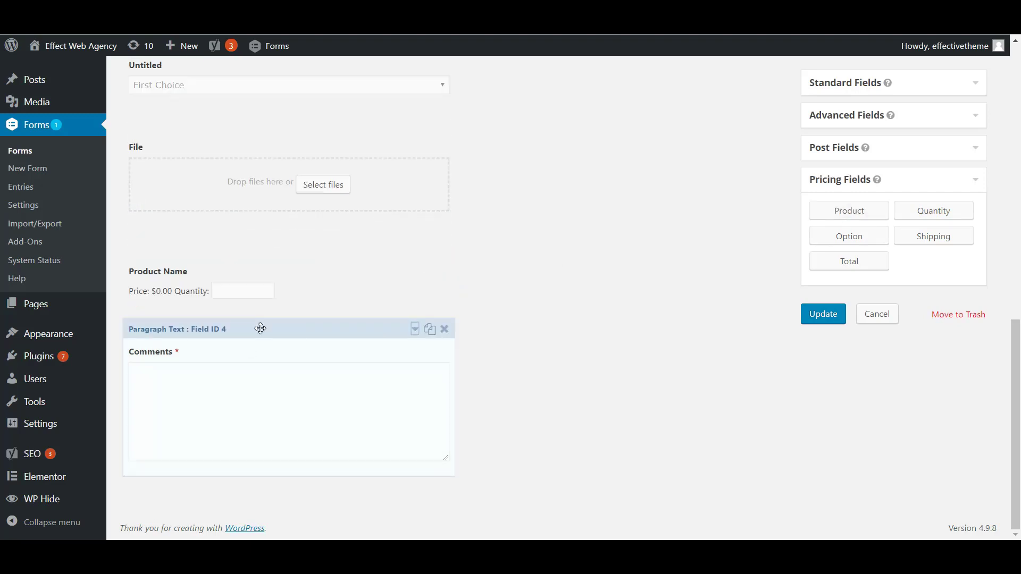
{"action": "left_click", "coordinate": [290, 273]}
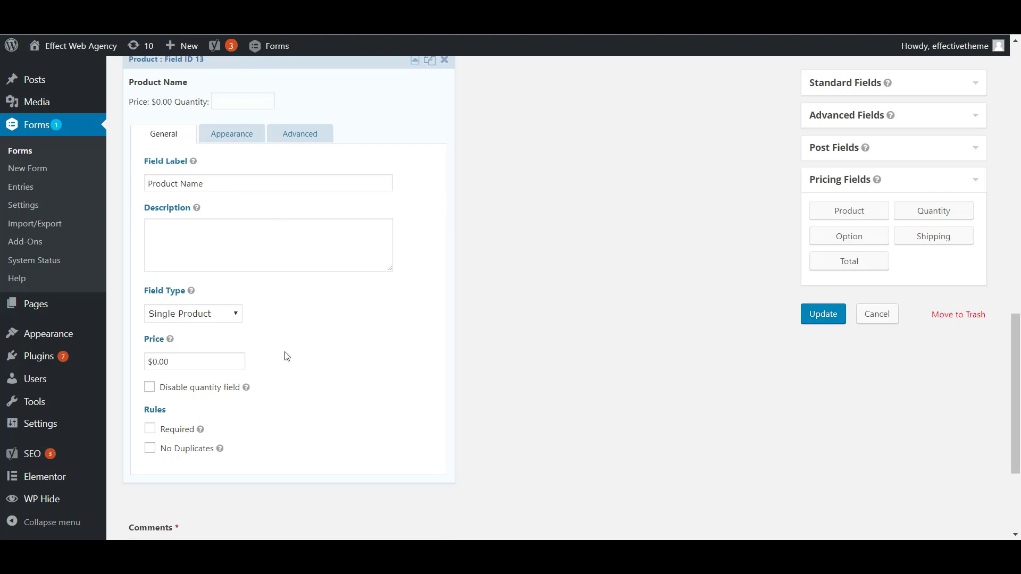
{"action": "left_click", "coordinate": [306, 87]}
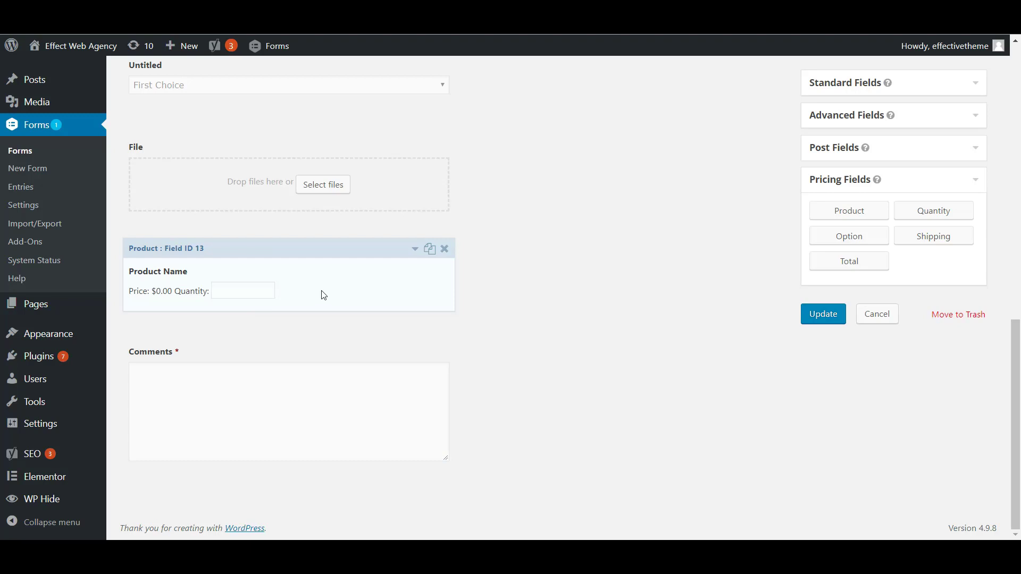
Add a Total pricing field between the Product Name and Comments fields, check its General and Appearance settings, and delete it
{"action": "left_click_drag", "start_coordinate": [850, 267], "coordinate": [184, 270]}
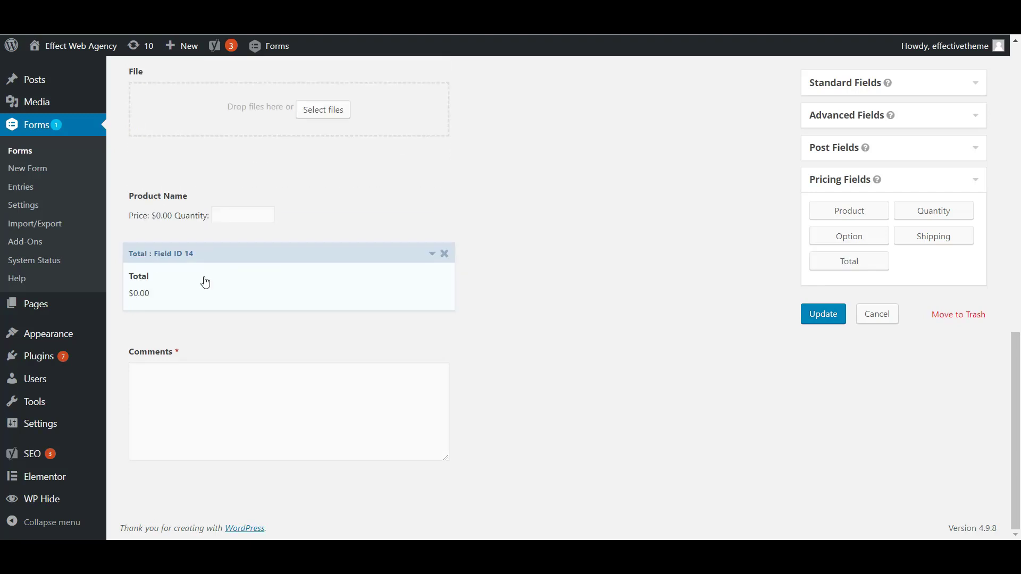
{"action": "left_click", "coordinate": [213, 277]}
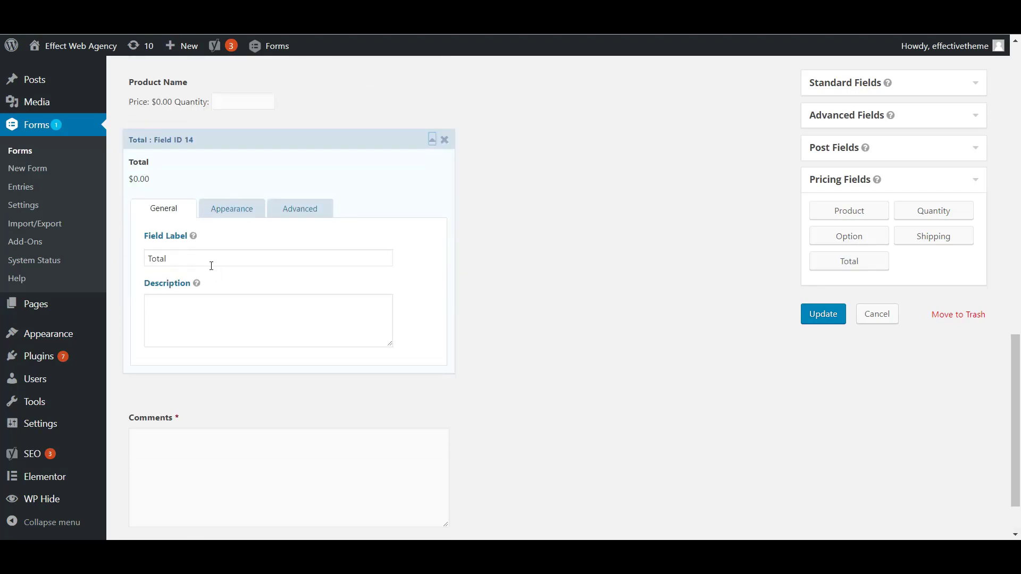
{"action": "left_click", "coordinate": [227, 212]}
{"action": "left_click", "coordinate": [164, 209]}
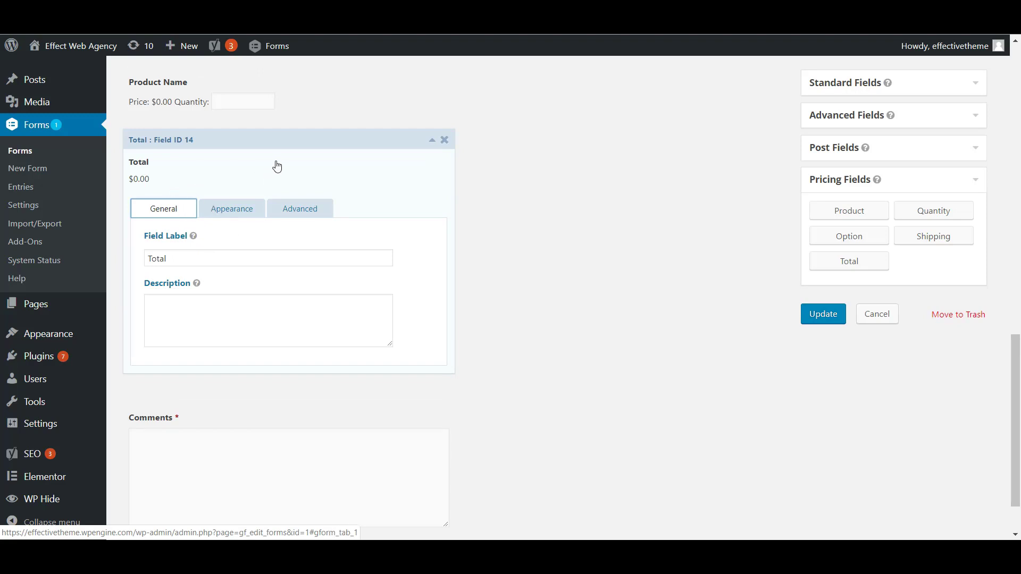
{"action": "left_click", "coordinate": [444, 140]}
{"action": "left_click", "coordinate": [561, 111]}
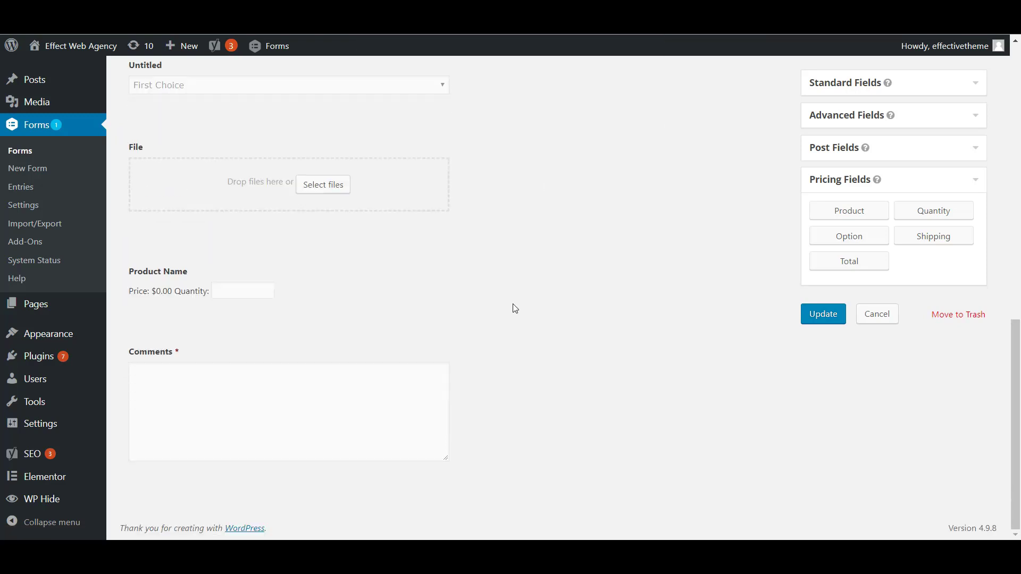
Delete the Product Name field from the form
{"action": "scroll", "coordinate": [638, 265], "scroll_direction": "up", "scroll_amount": 1}
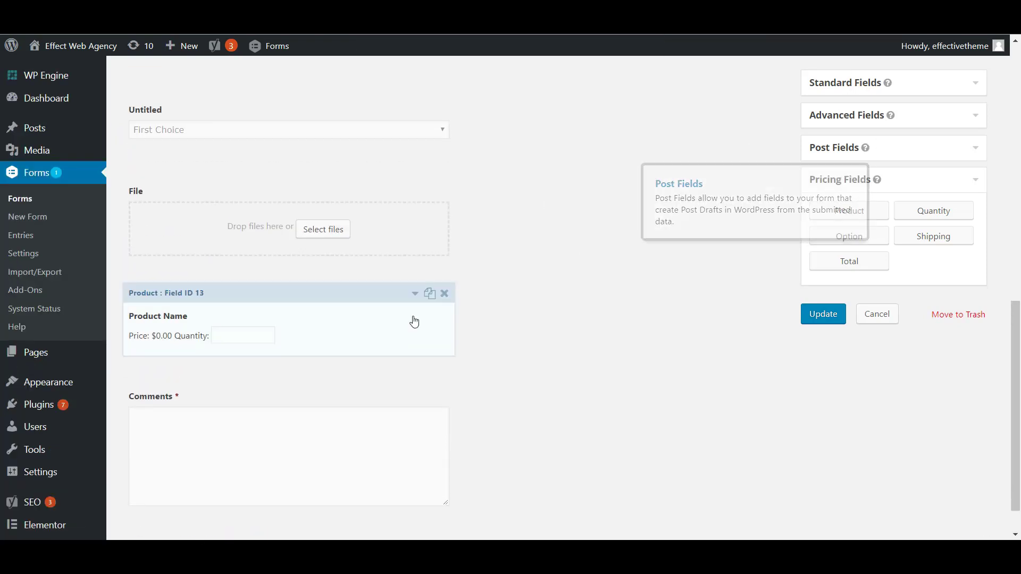
{"action": "left_click", "coordinate": [444, 293]}
{"action": "left_click", "coordinate": [576, 111]}
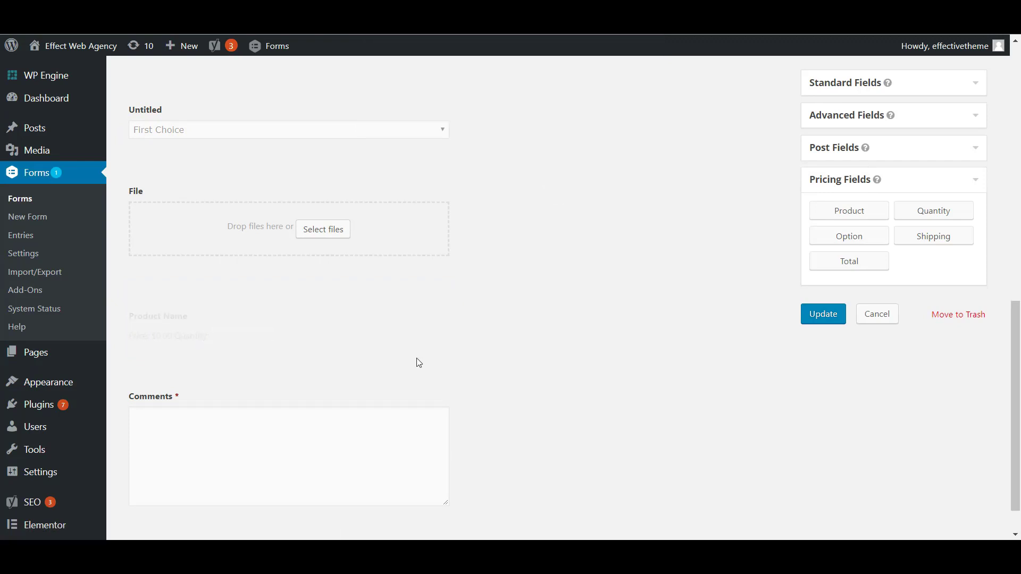
Delete the File upload field from the form, accepting the loss of its entry data
{"action": "left_click_drag", "start_coordinate": [332, 205], "coordinate": [335, 379]}
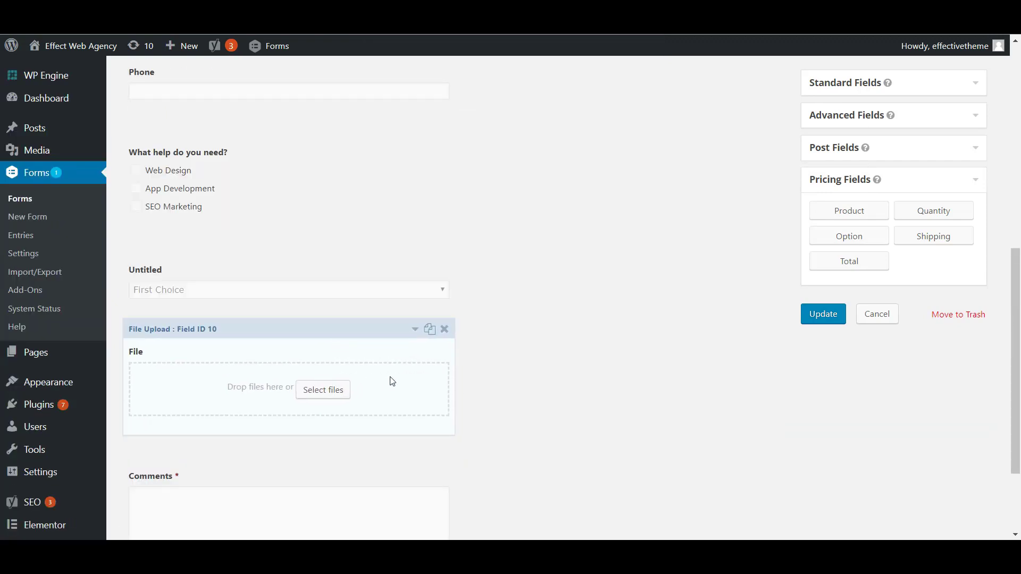
{"action": "left_click", "coordinate": [444, 330]}
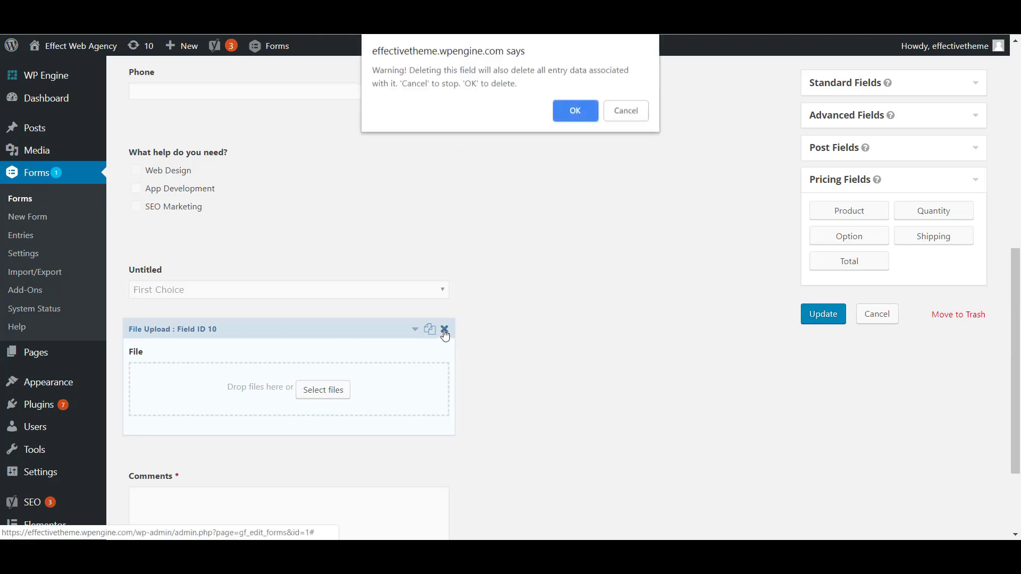
{"action": "left_click", "coordinate": [576, 110]}
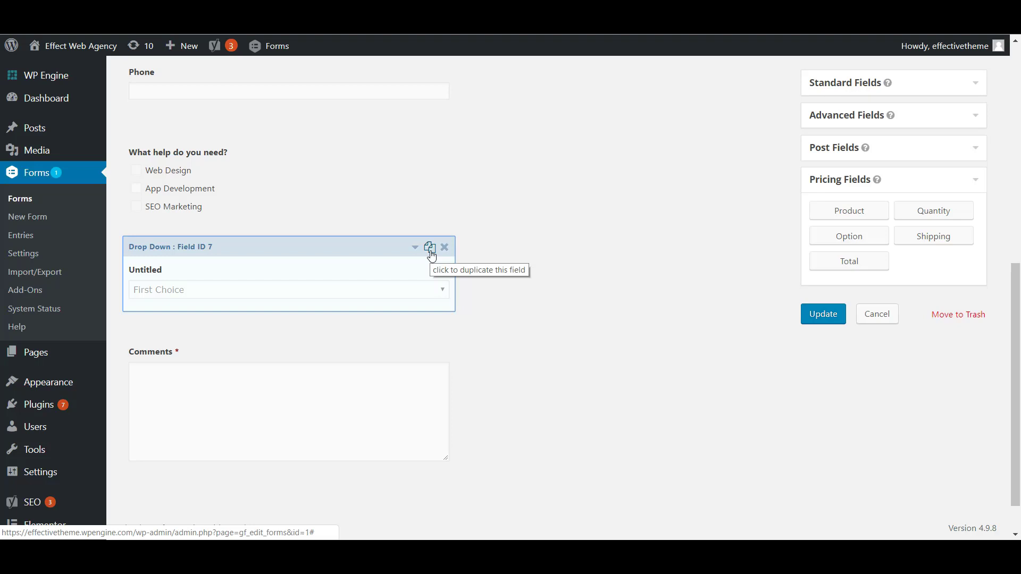
Duplicate the Untitled drop-down field and delete the copy from the form
{"action": "left_click", "coordinate": [431, 254]}
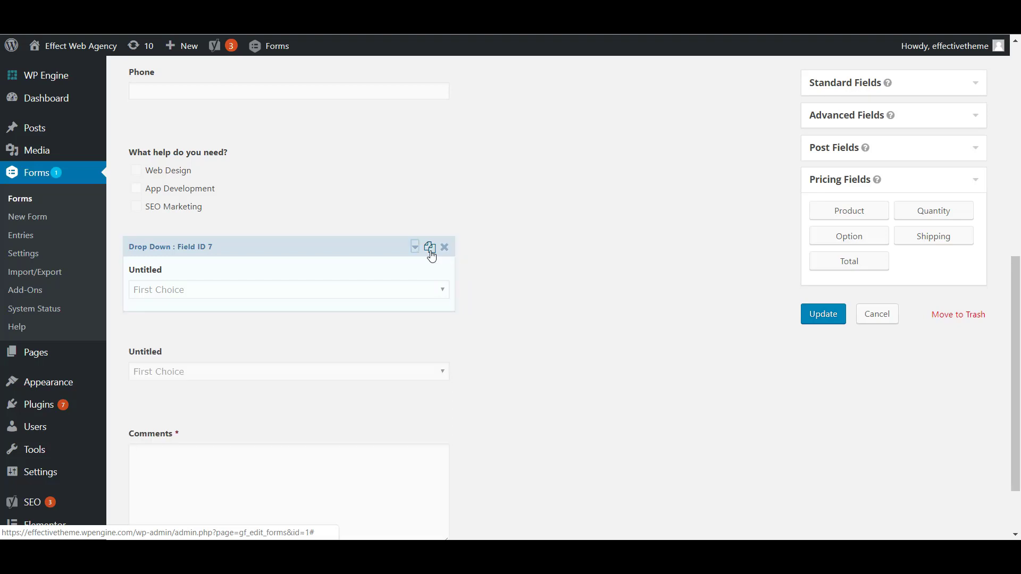
{"action": "scroll", "coordinate": [317, 334], "scroll_direction": "down", "scroll_amount": 1}
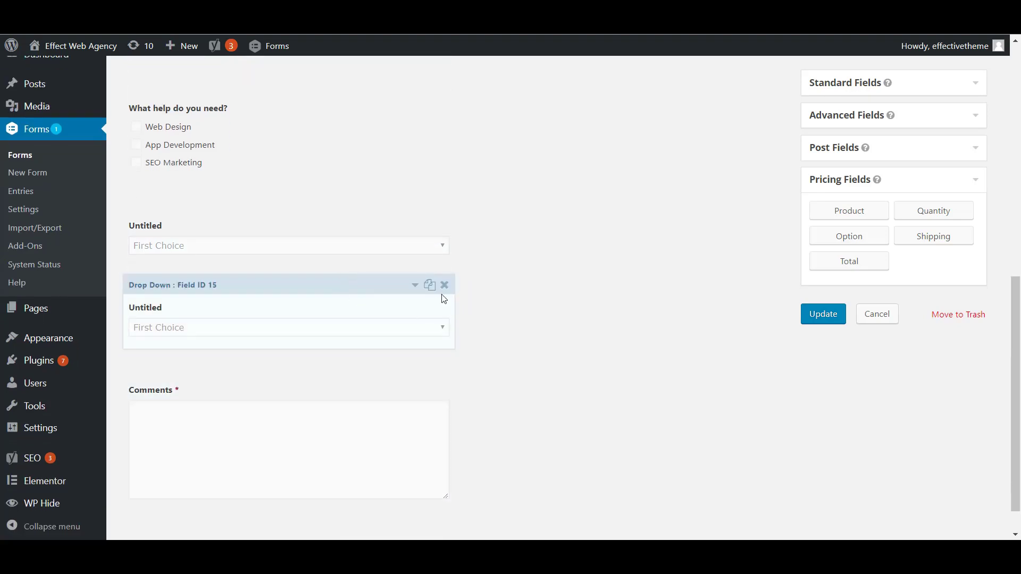
{"action": "left_click", "coordinate": [445, 284]}
{"action": "left_click", "coordinate": [570, 112]}
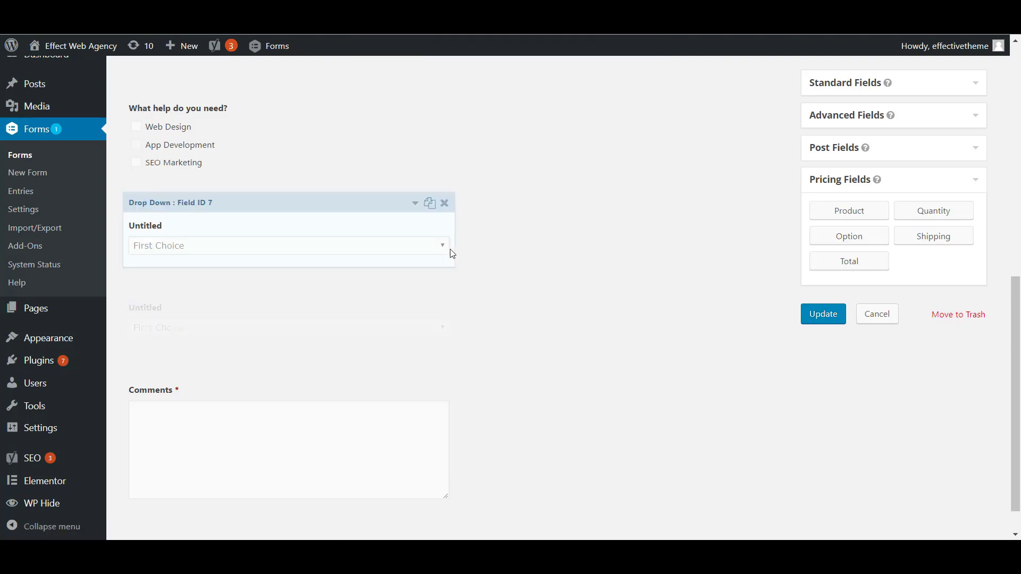
Delete the remaining Untitled drop-down field and the Date field from the form
{"action": "left_click", "coordinate": [445, 202]}
{"action": "left_click", "coordinate": [576, 110]}
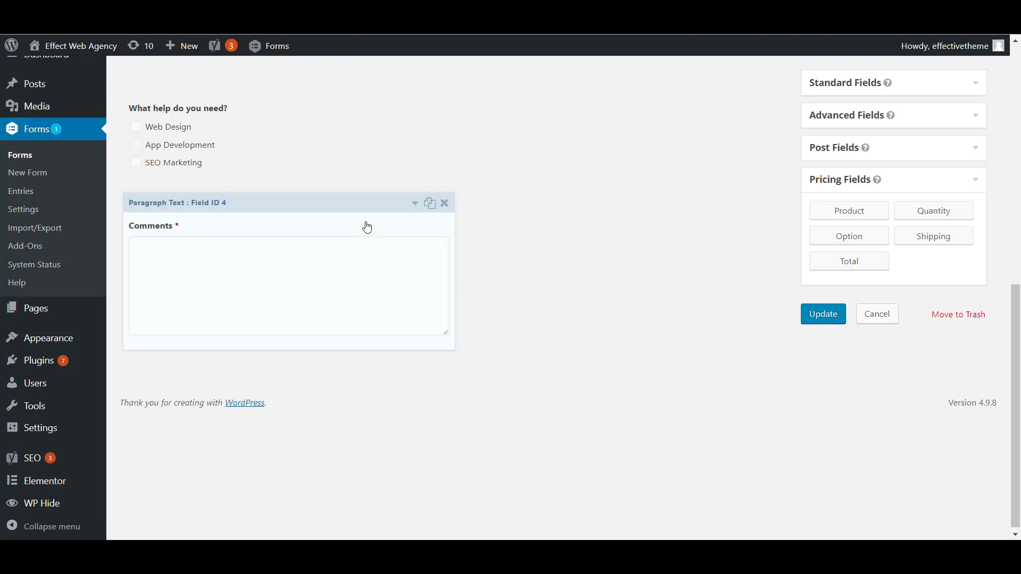
{"action": "scroll", "coordinate": [352, 257], "scroll_direction": "up", "scroll_amount": 3}
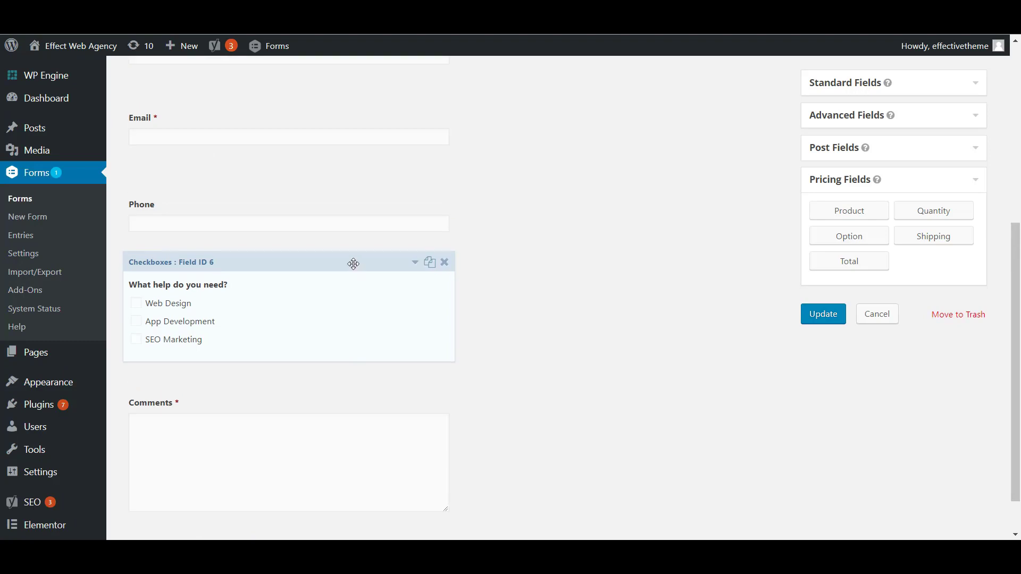
{"action": "scroll", "coordinate": [353, 264], "scroll_direction": "up", "scroll_amount": 5}
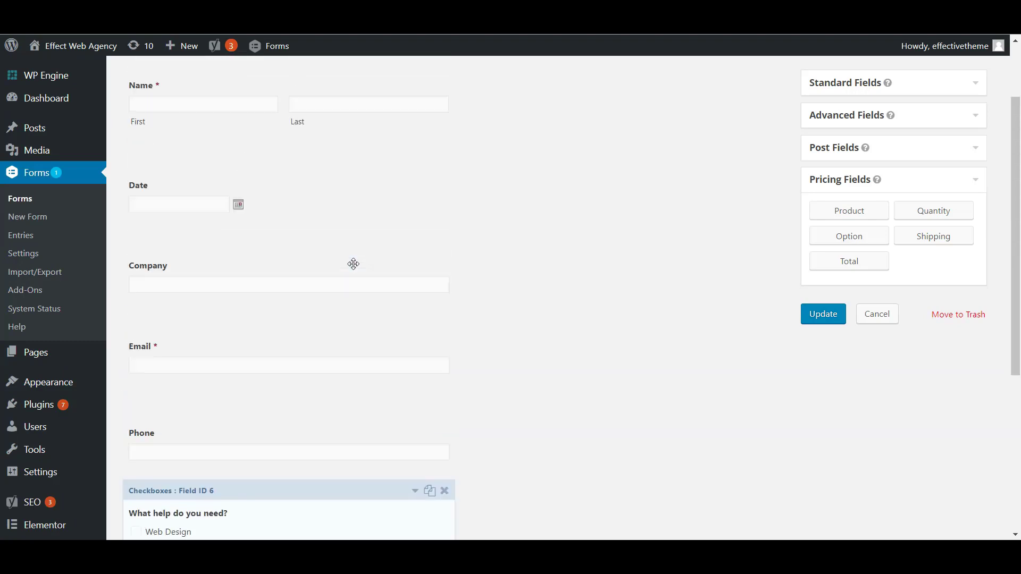
{"action": "scroll", "coordinate": [343, 320], "scroll_direction": "down", "scroll_amount": 2}
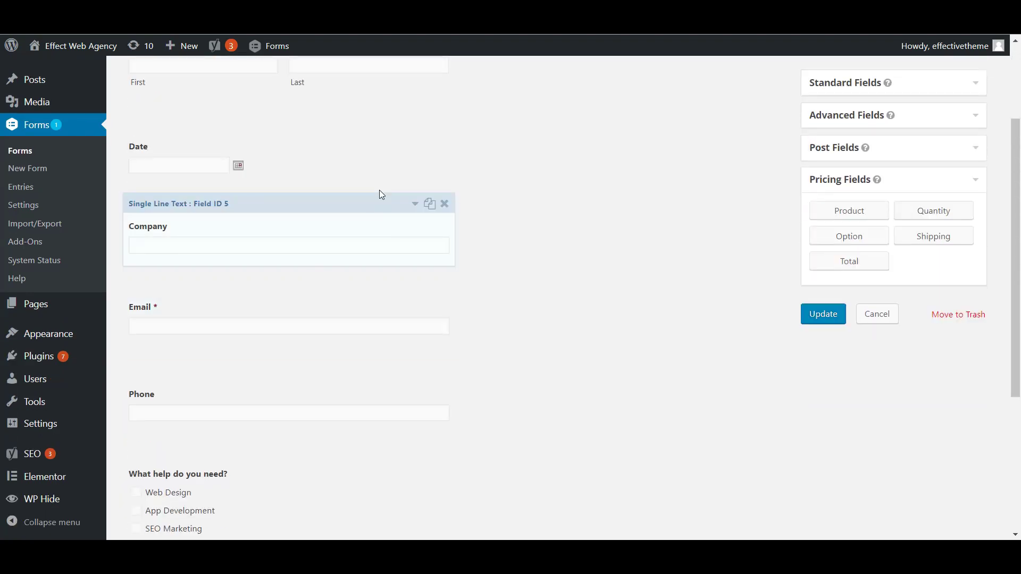
{"action": "left_click", "coordinate": [444, 124]}
{"action": "left_click", "coordinate": [576, 111]}
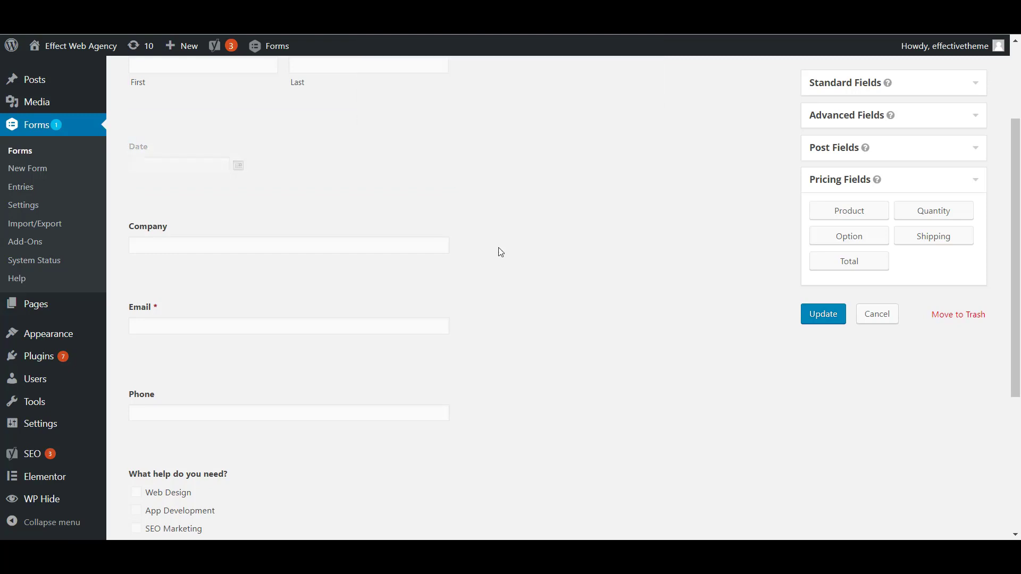
Delete the "What help do you need?" checkboxes field and save the updated contact form
{"action": "scroll", "coordinate": [373, 235], "scroll_direction": "down", "scroll_amount": 2}
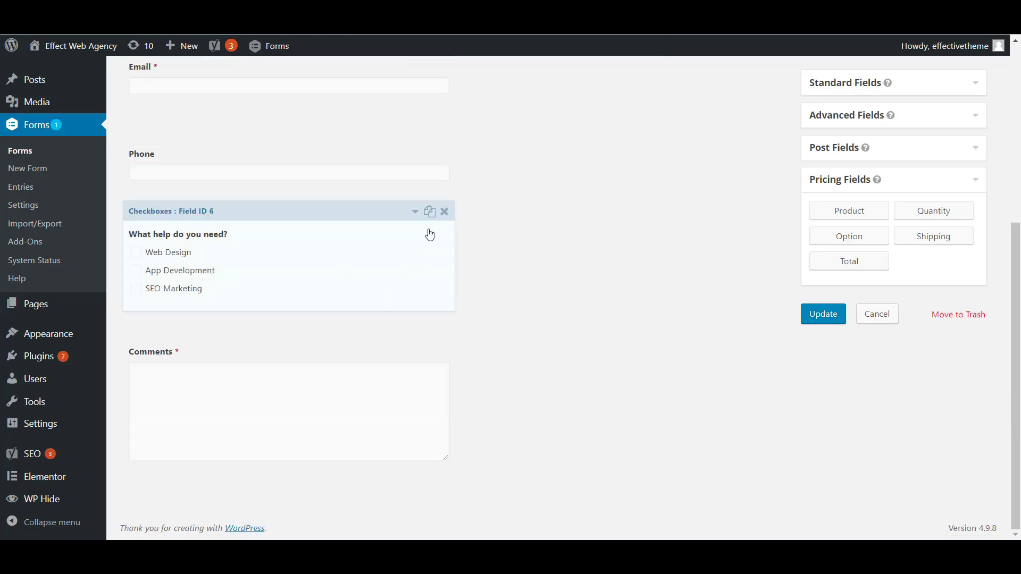
{"action": "left_click", "coordinate": [445, 212]}
{"action": "left_click", "coordinate": [578, 114]}
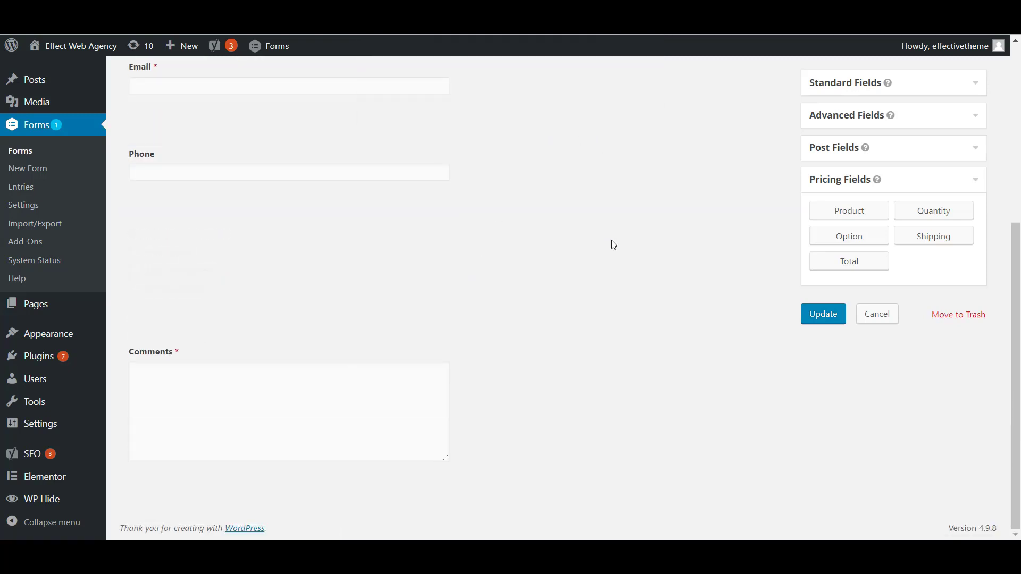
{"action": "scroll", "coordinate": [597, 328], "scroll_direction": "up", "scroll_amount": 4}
{"action": "left_click", "coordinate": [814, 356]}
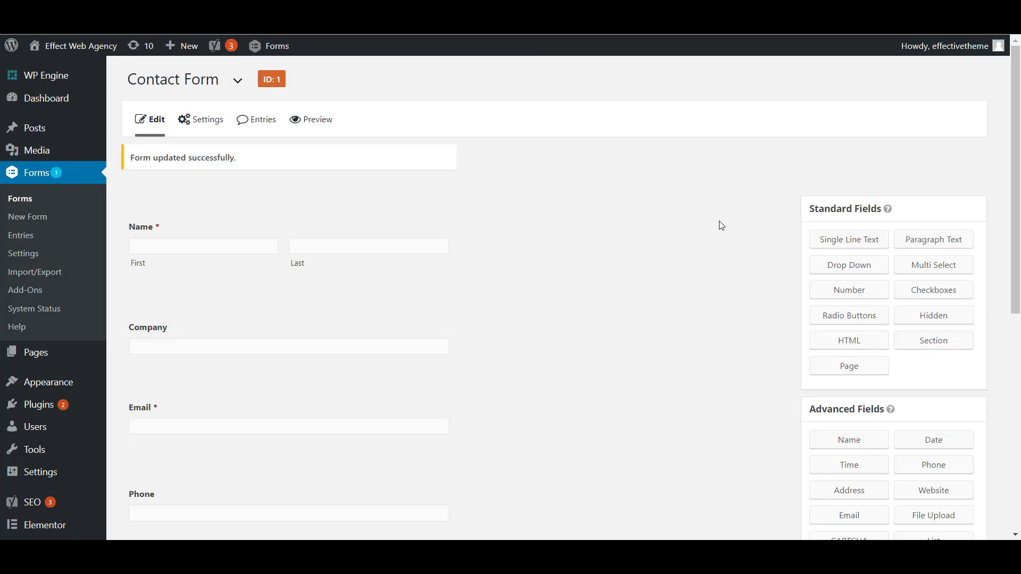
Open the contact form's Form Settings and review its form title and description fields
{"action": "mouse_move", "coordinate": [191, 120]}
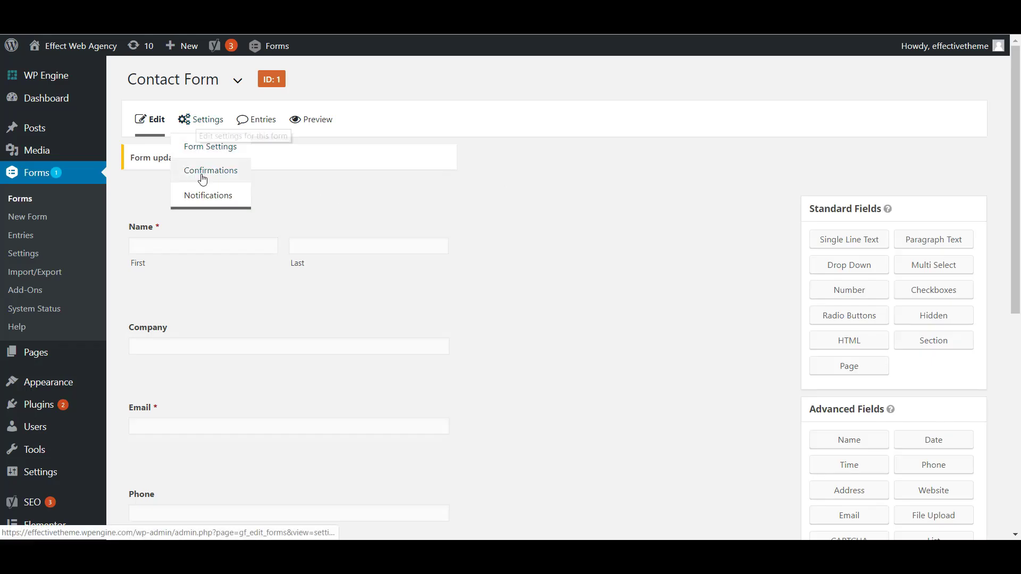
{"action": "left_click", "coordinate": [208, 149]}
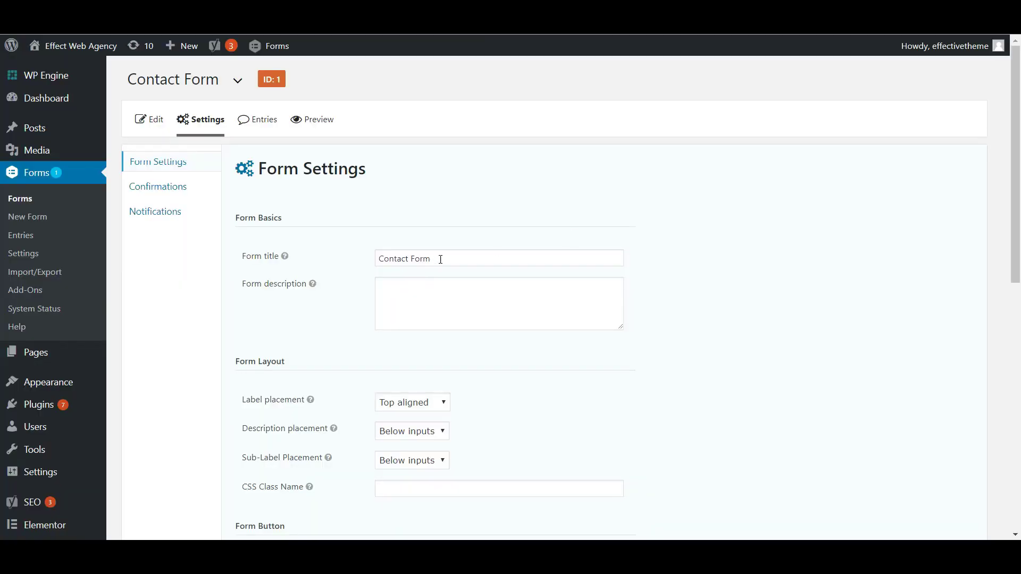
{"action": "left_click_drag", "start_coordinate": [440, 259], "coordinate": [346, 259]}
{"action": "left_click", "coordinate": [377, 319]}
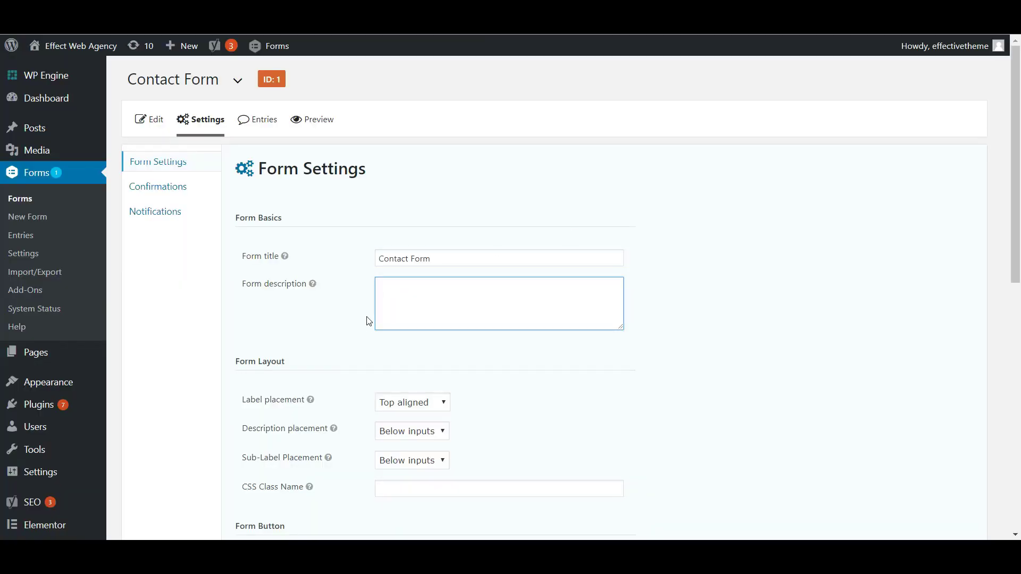
{"action": "scroll", "coordinate": [354, 315], "scroll_direction": "down", "scroll_amount": 2}
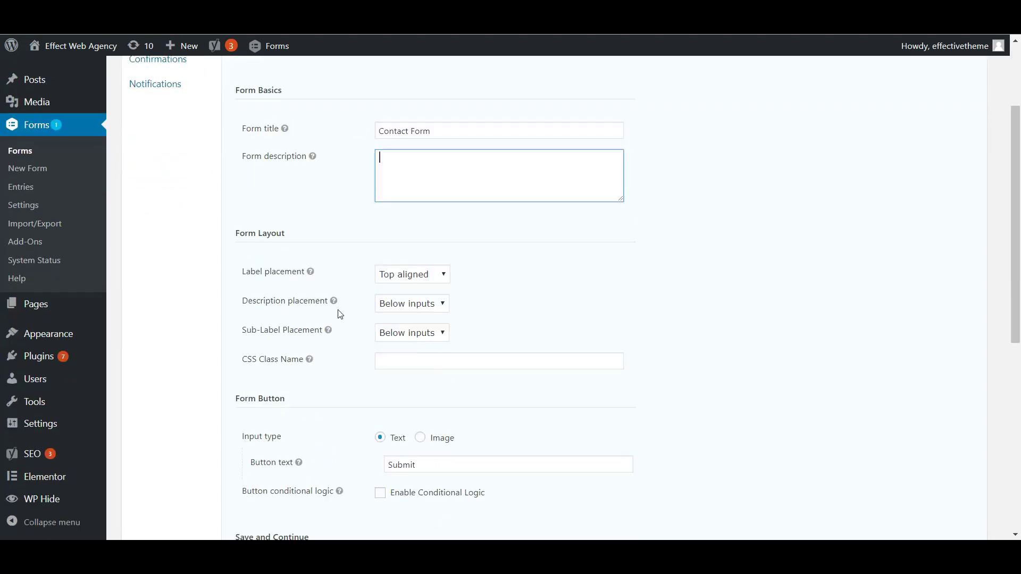
Examine the label placement options and compare them with the field labels and sub-labels on the live contact page
{"action": "left_click", "coordinate": [422, 273]}
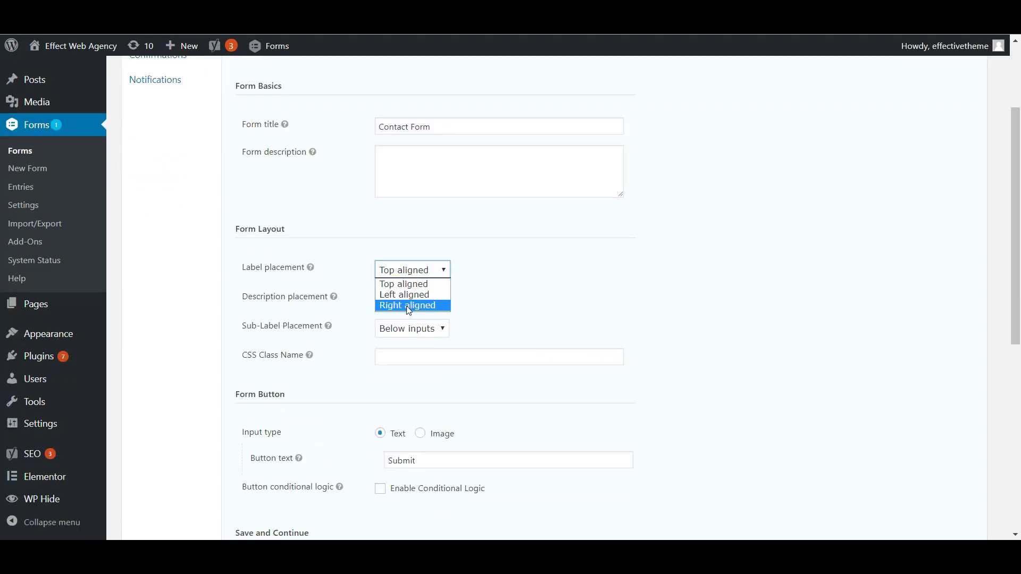
{"action": "left_click", "coordinate": [343, 283]}
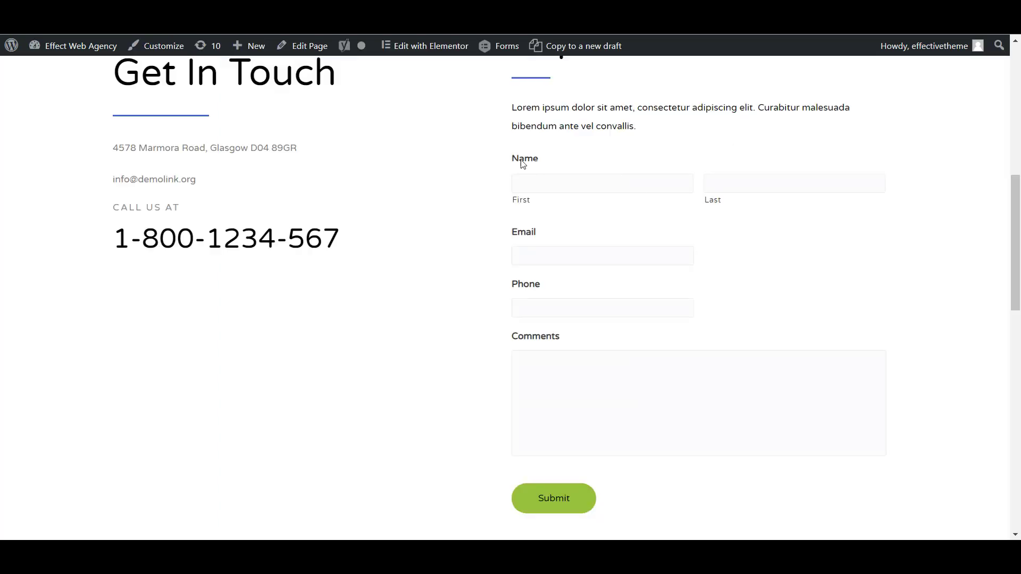
{"action": "left_click_drag", "start_coordinate": [513, 159], "coordinate": [561, 160]}
{"action": "mouse_move", "coordinate": [516, 234]}
{"action": "left_mouse_down"}
{"action": "mouse_move", "coordinate": [547, 231]}
{"action": "mouse_move", "coordinate": [519, 233]}
{"action": "left_mouse_up"}
{"action": "mouse_move", "coordinate": [723, 205]}
{"action": "left_mouse_down"}
{"action": "mouse_move", "coordinate": [697, 202]}
{"action": "mouse_move", "coordinate": [707, 206]}
{"action": "left_mouse_up"}
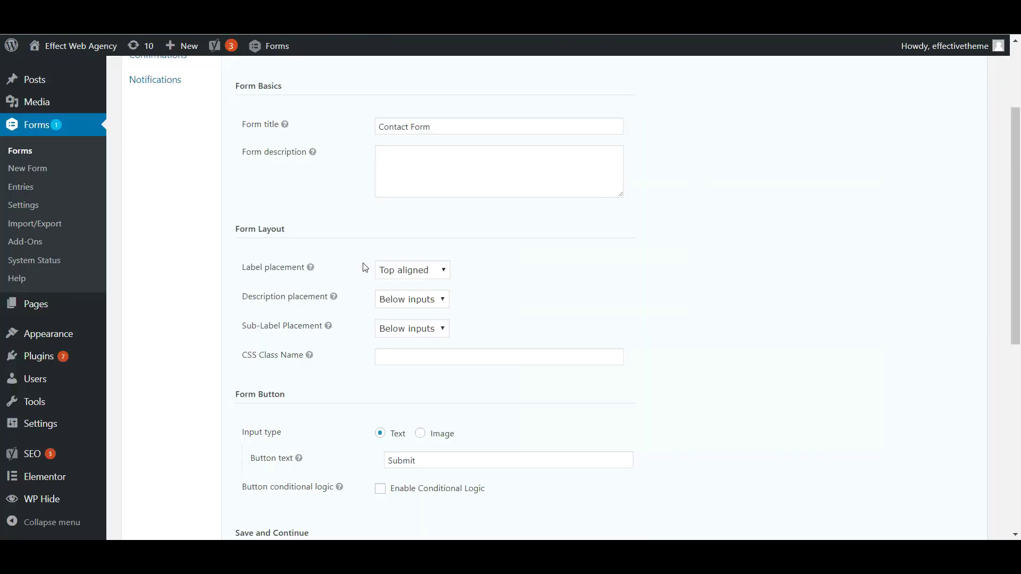
Examine the sub-label placement options and the form button, Save and Continue, and restriction settings
{"action": "left_click", "coordinate": [432, 330]}
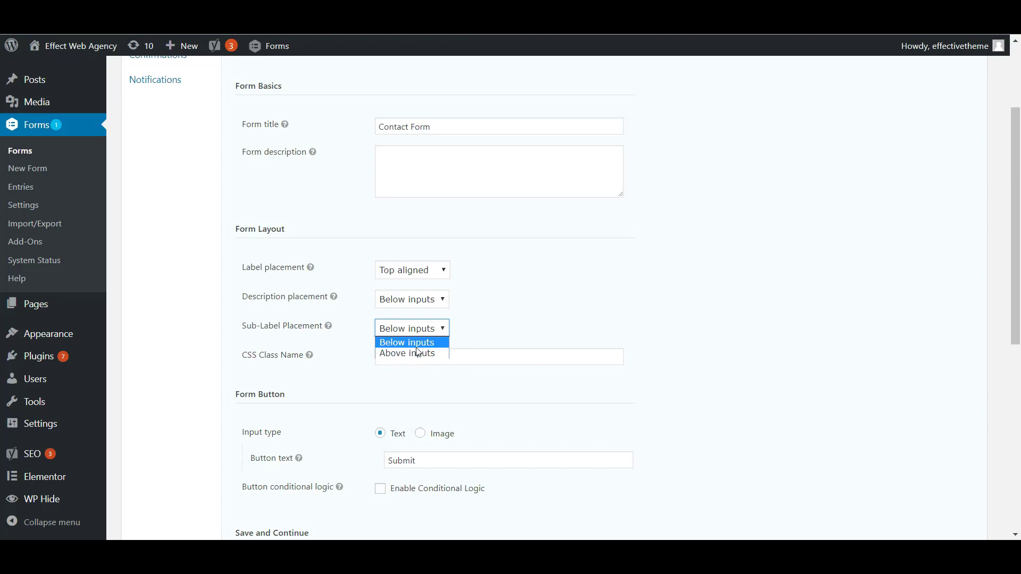
{"action": "left_click", "coordinate": [342, 350]}
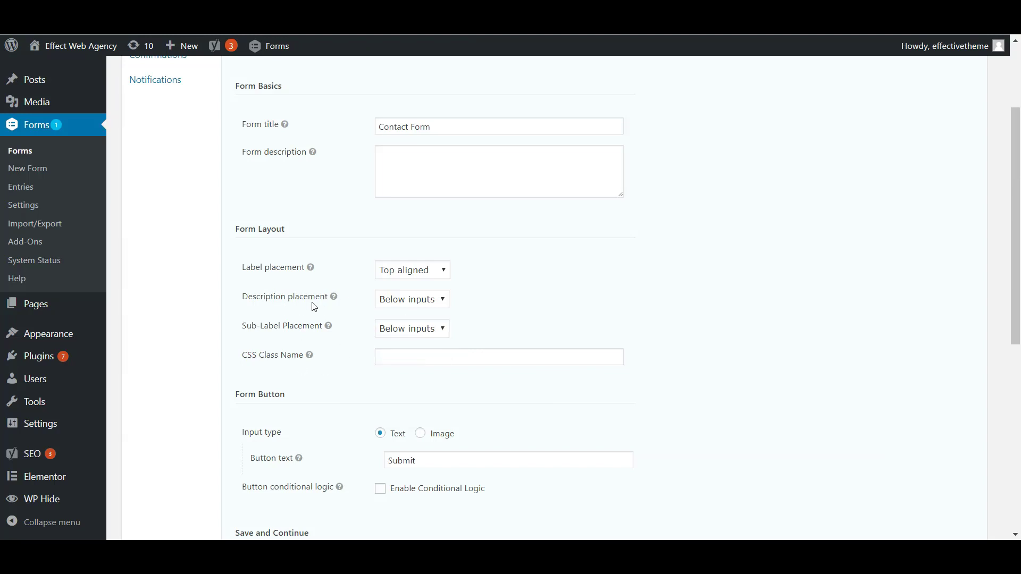
{"action": "scroll", "coordinate": [372, 266], "scroll_direction": "down", "scroll_amount": 3}
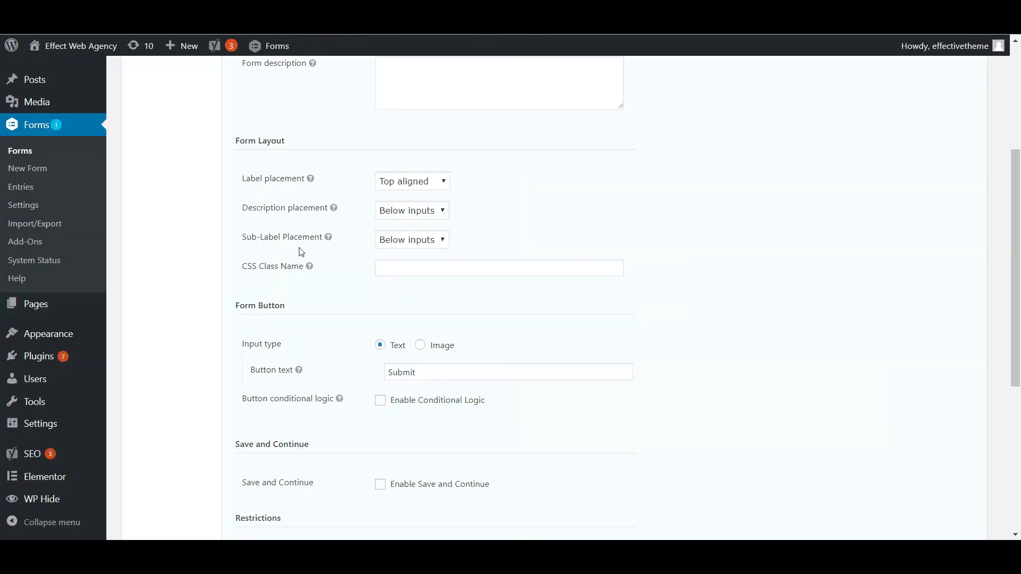
{"action": "scroll", "coordinate": [273, 227], "scroll_direction": "down", "scroll_amount": 2}
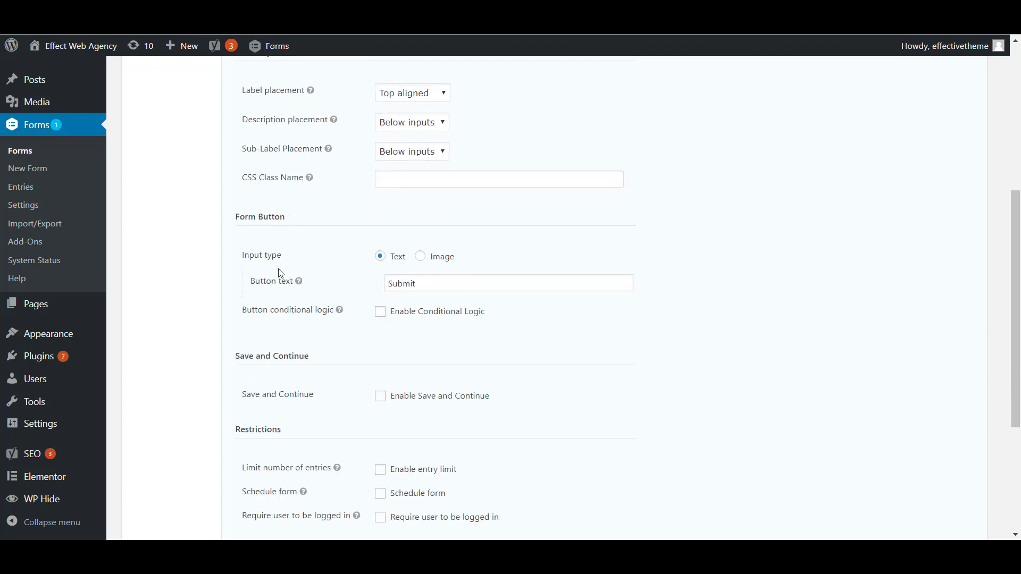
Try the image input type and the text "Send Now" for the form button, then restore the text type with "Submit"
{"action": "left_click", "coordinate": [420, 257]}
{"action": "left_click", "coordinate": [383, 259]}
{"action": "double_click", "coordinate": [407, 283]}
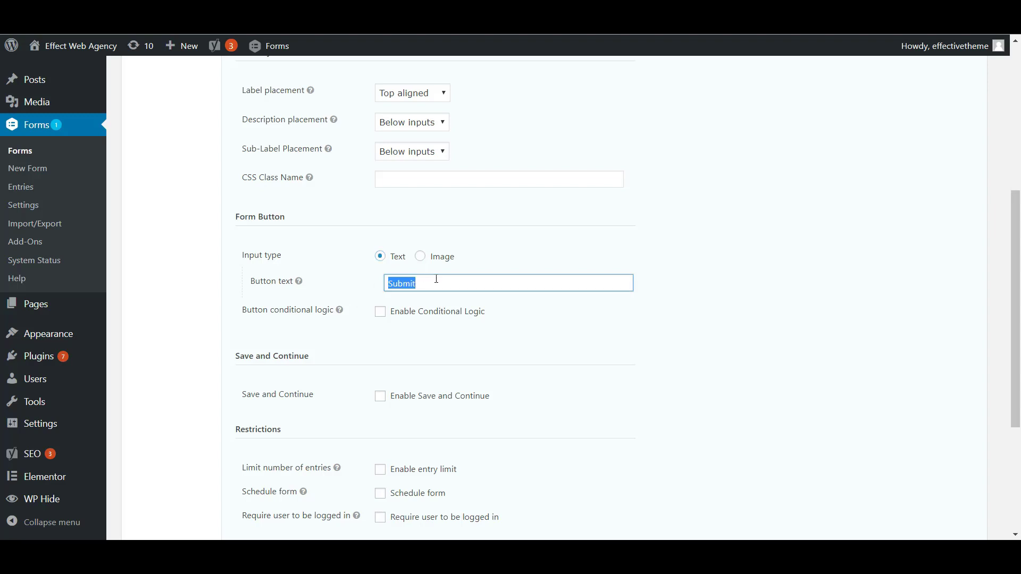
{"action": "type", "text": "Send Now"}
{"action": "key", "text": "BackSpace"}
{"action": "key", "text": "BackSpace"}
{"action": "key", "text": "BackSpace"}
{"action": "type", "text": "Subm"}
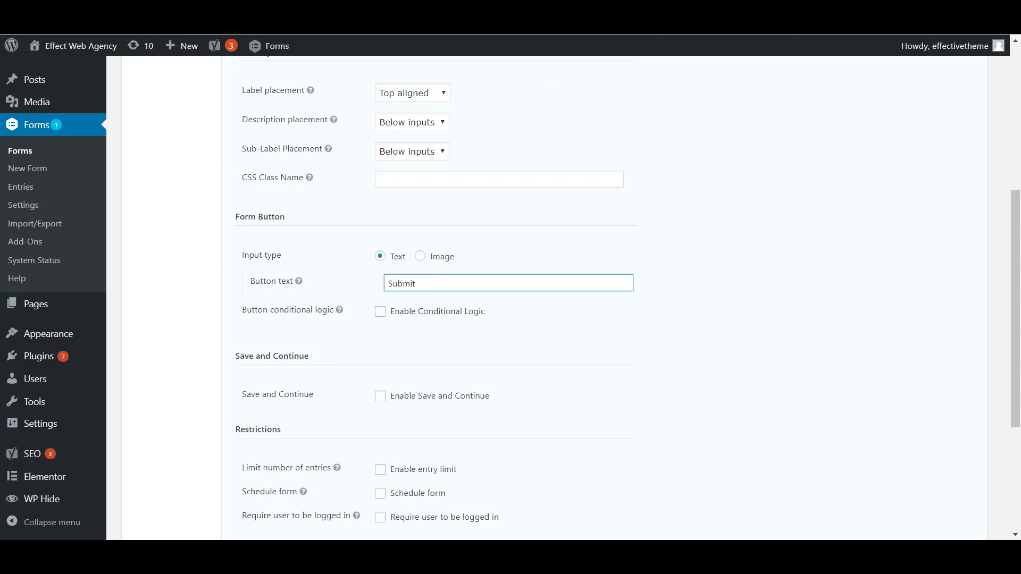
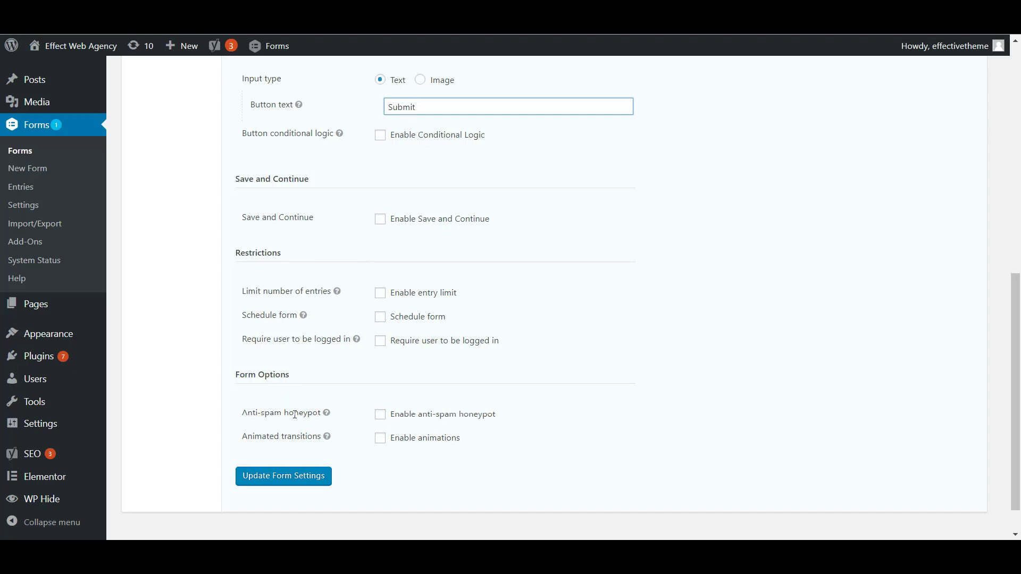
Read the anti-spam honeypot help and examine the form fields on the live contact page
{"action": "mouse_move", "coordinate": [326, 413]}
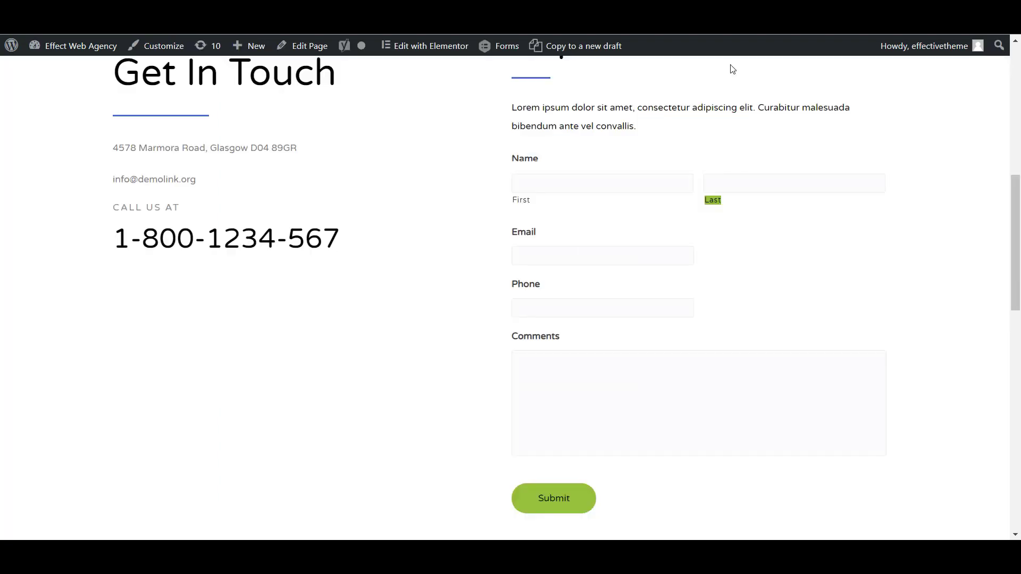
{"action": "scroll", "coordinate": [521, 344], "scroll_direction": "down", "scroll_amount": 3}
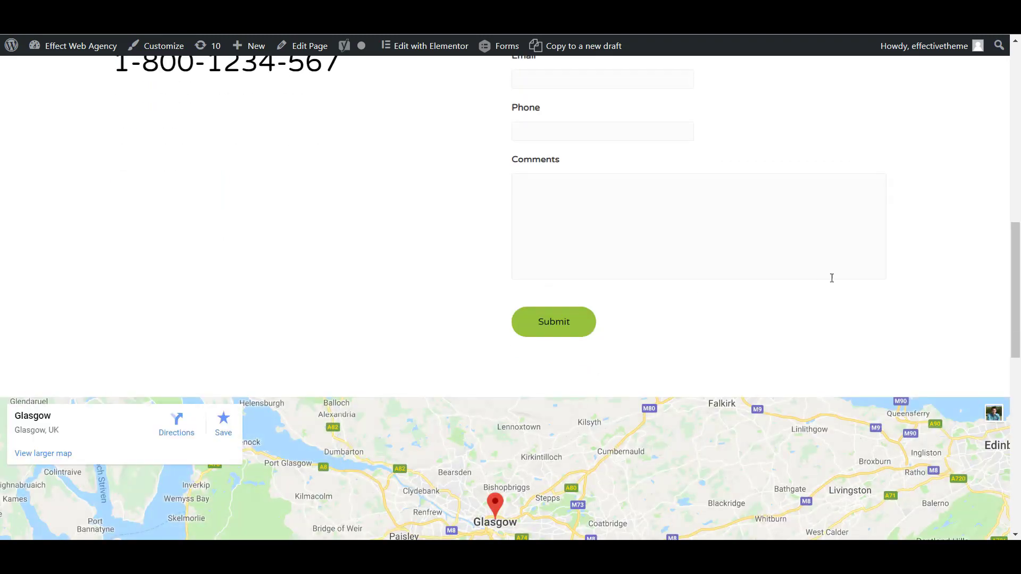
{"action": "scroll", "coordinate": [638, 326], "scroll_direction": "up", "scroll_amount": 3}
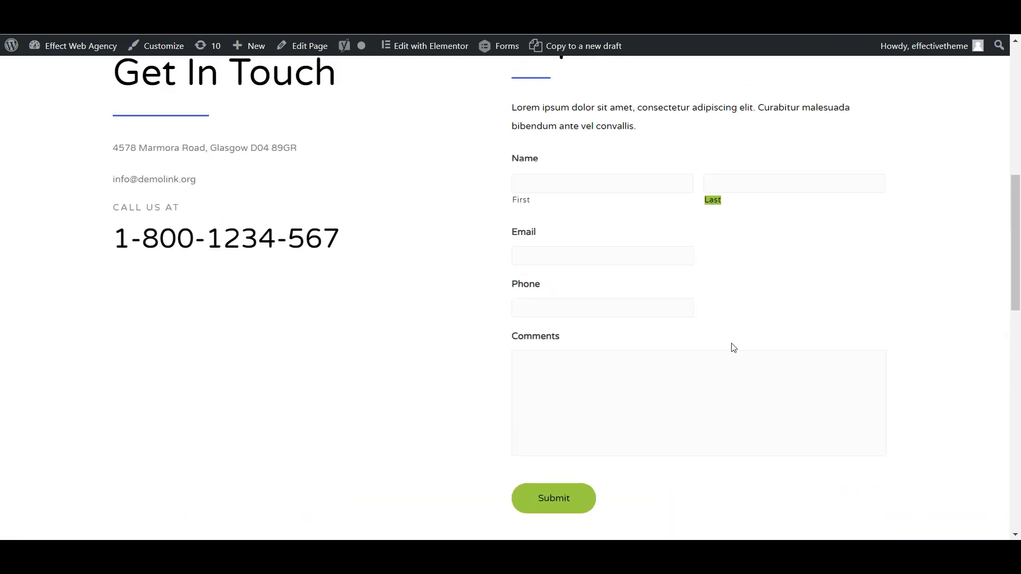
{"action": "scroll", "coordinate": [667, 376], "scroll_direction": "down", "scroll_amount": 3}
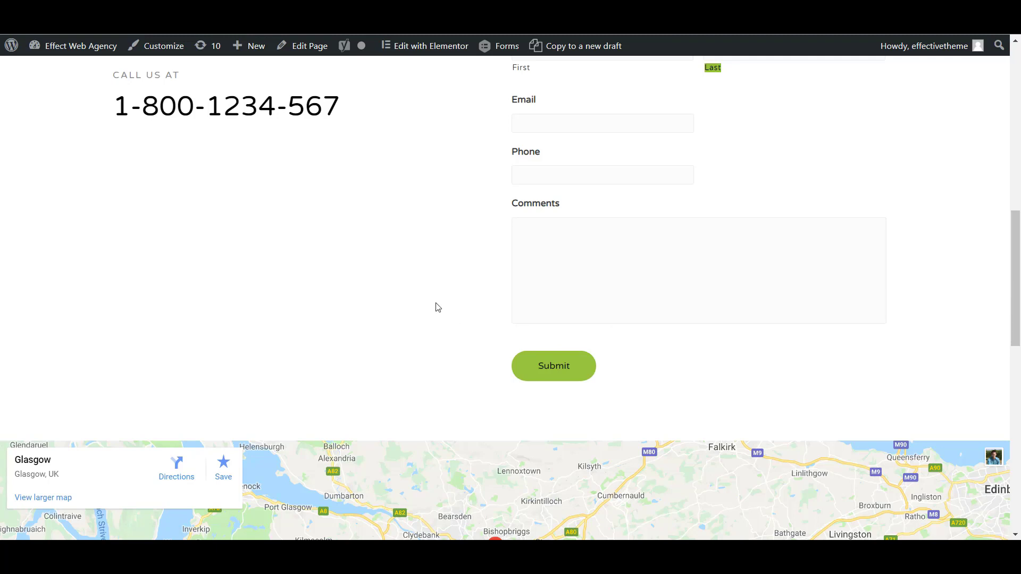
{"action": "scroll", "coordinate": [440, 315], "scroll_direction": "up", "scroll_amount": 1}
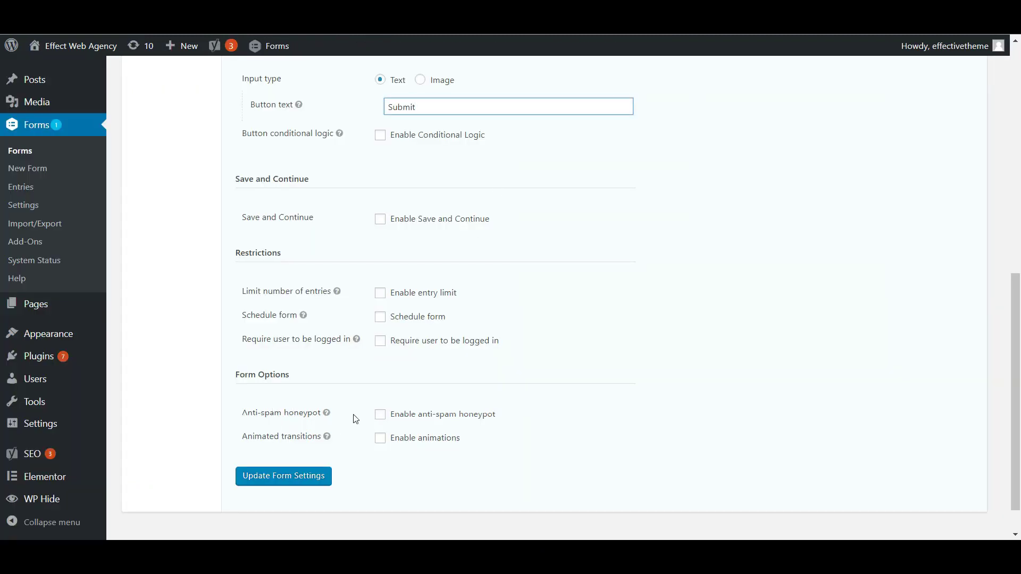
Enable the anti-spam honeypot for the contact form and save the updated form settings
{"action": "left_click", "coordinate": [379, 414]}
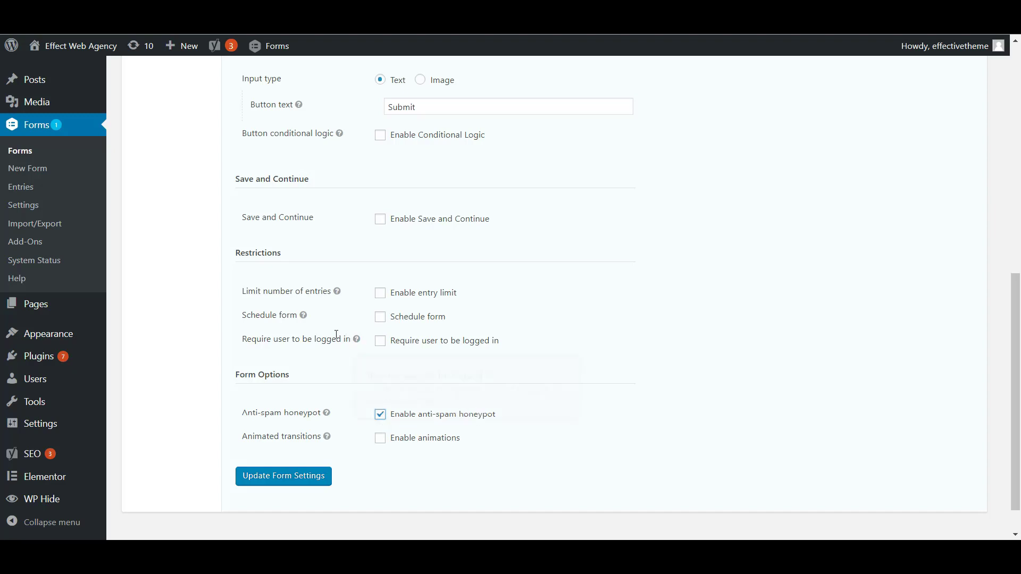
{"action": "scroll", "coordinate": [340, 314], "scroll_direction": "up", "scroll_amount": 3}
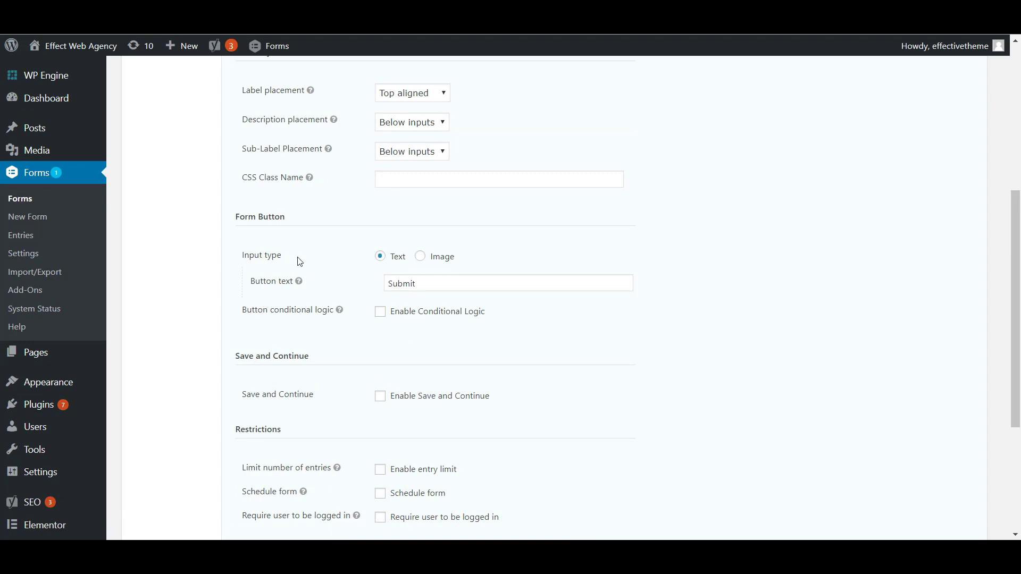
{"action": "scroll", "coordinate": [305, 250], "scroll_direction": "down", "scroll_amount": 2}
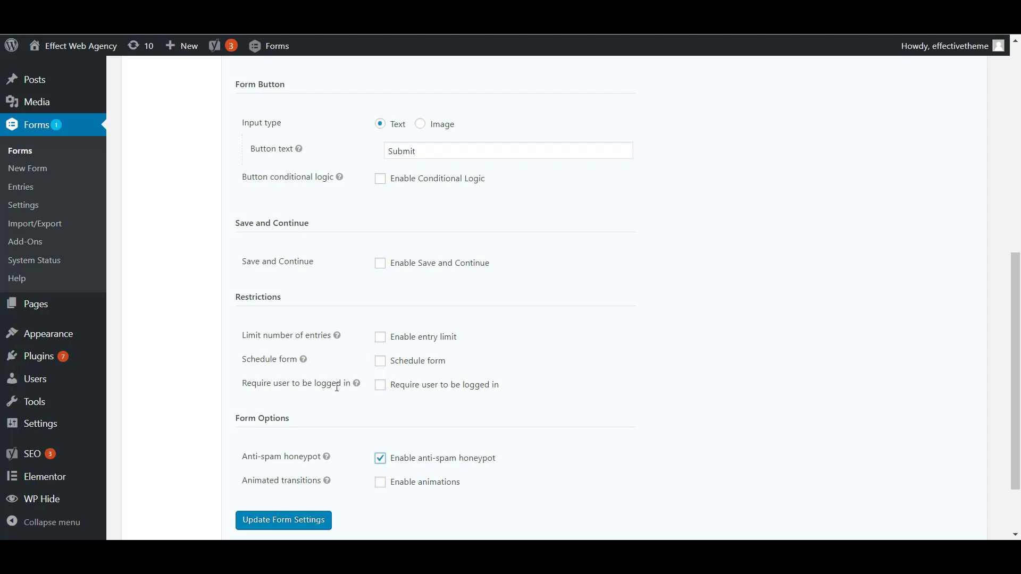
{"action": "scroll", "coordinate": [336, 387], "scroll_direction": "down", "scroll_amount": 2}
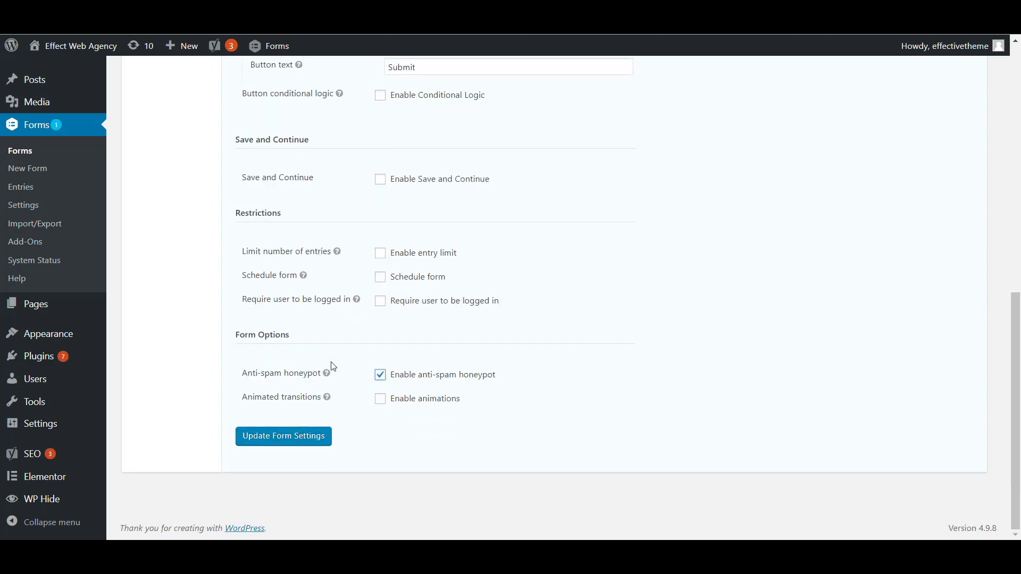
{"action": "left_click", "coordinate": [298, 446]}
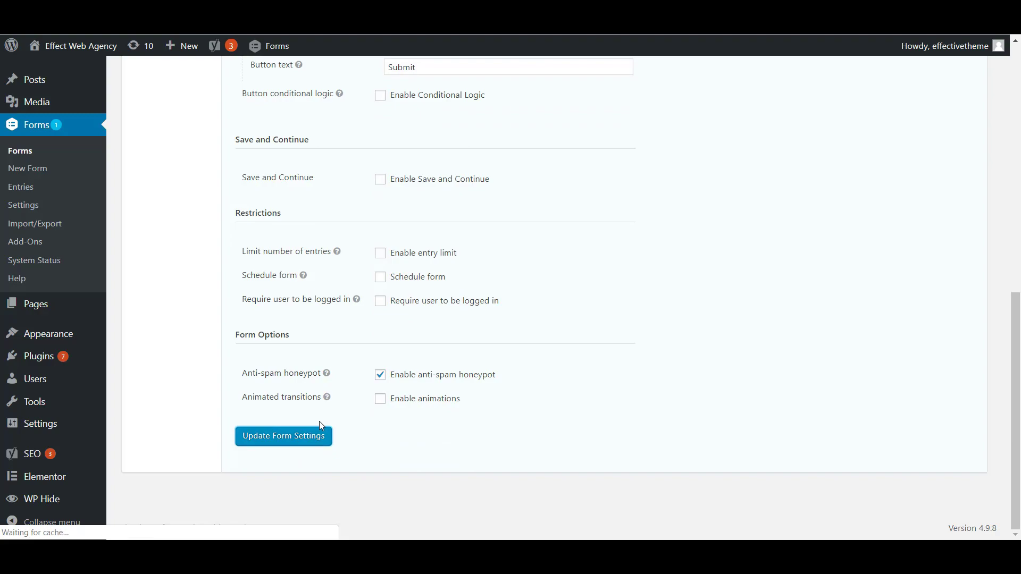